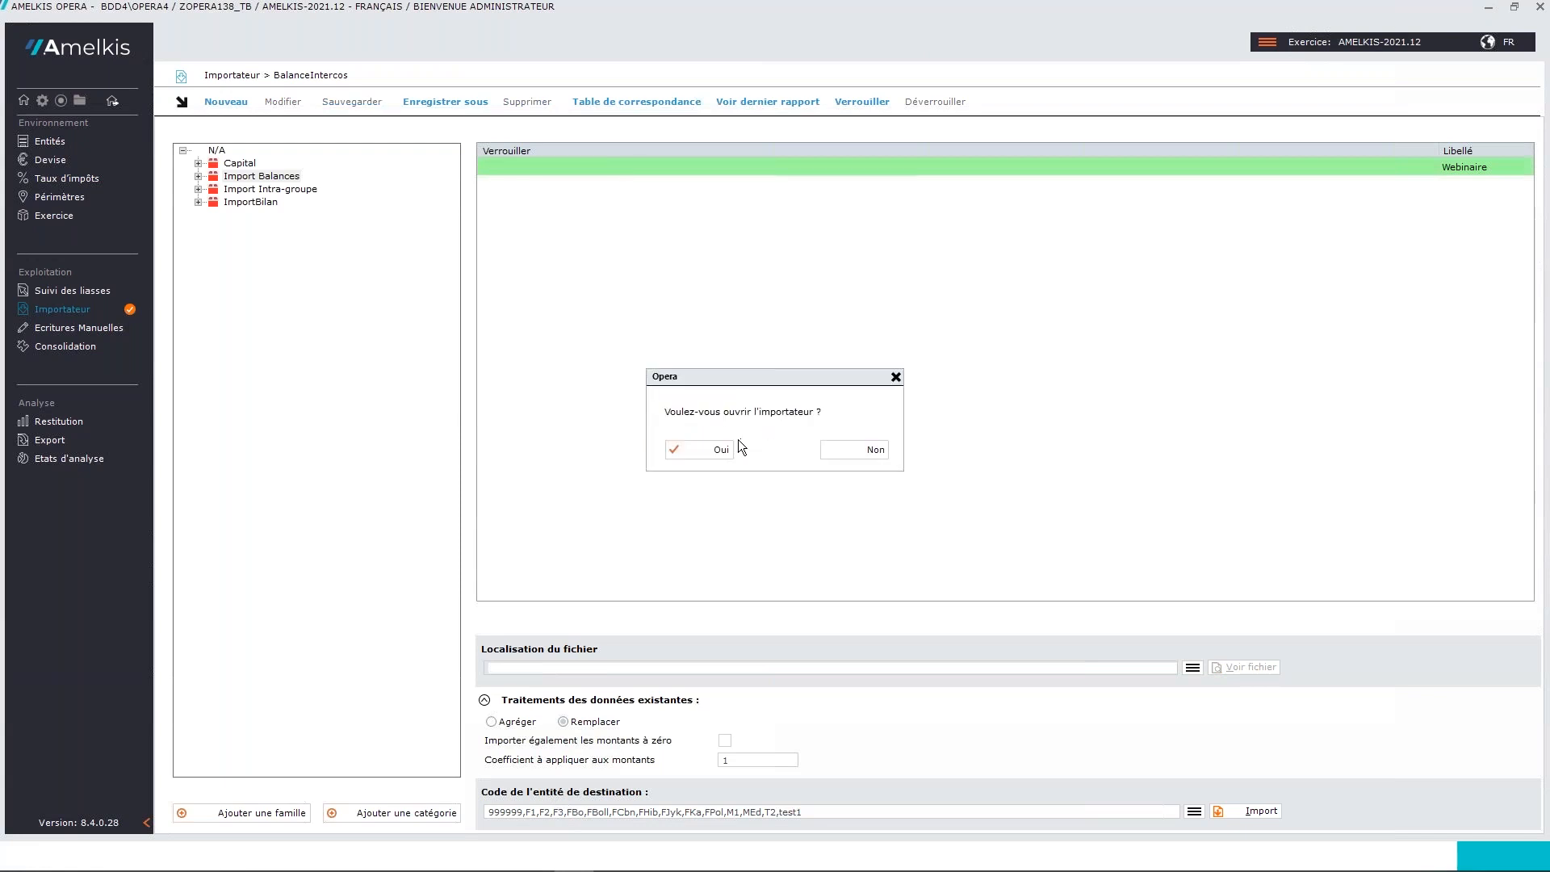
Open the Webinaire importer at Étape 1 and choose Balance Test.xlsx from the Webinaire folder as the source file.
click(694, 449)
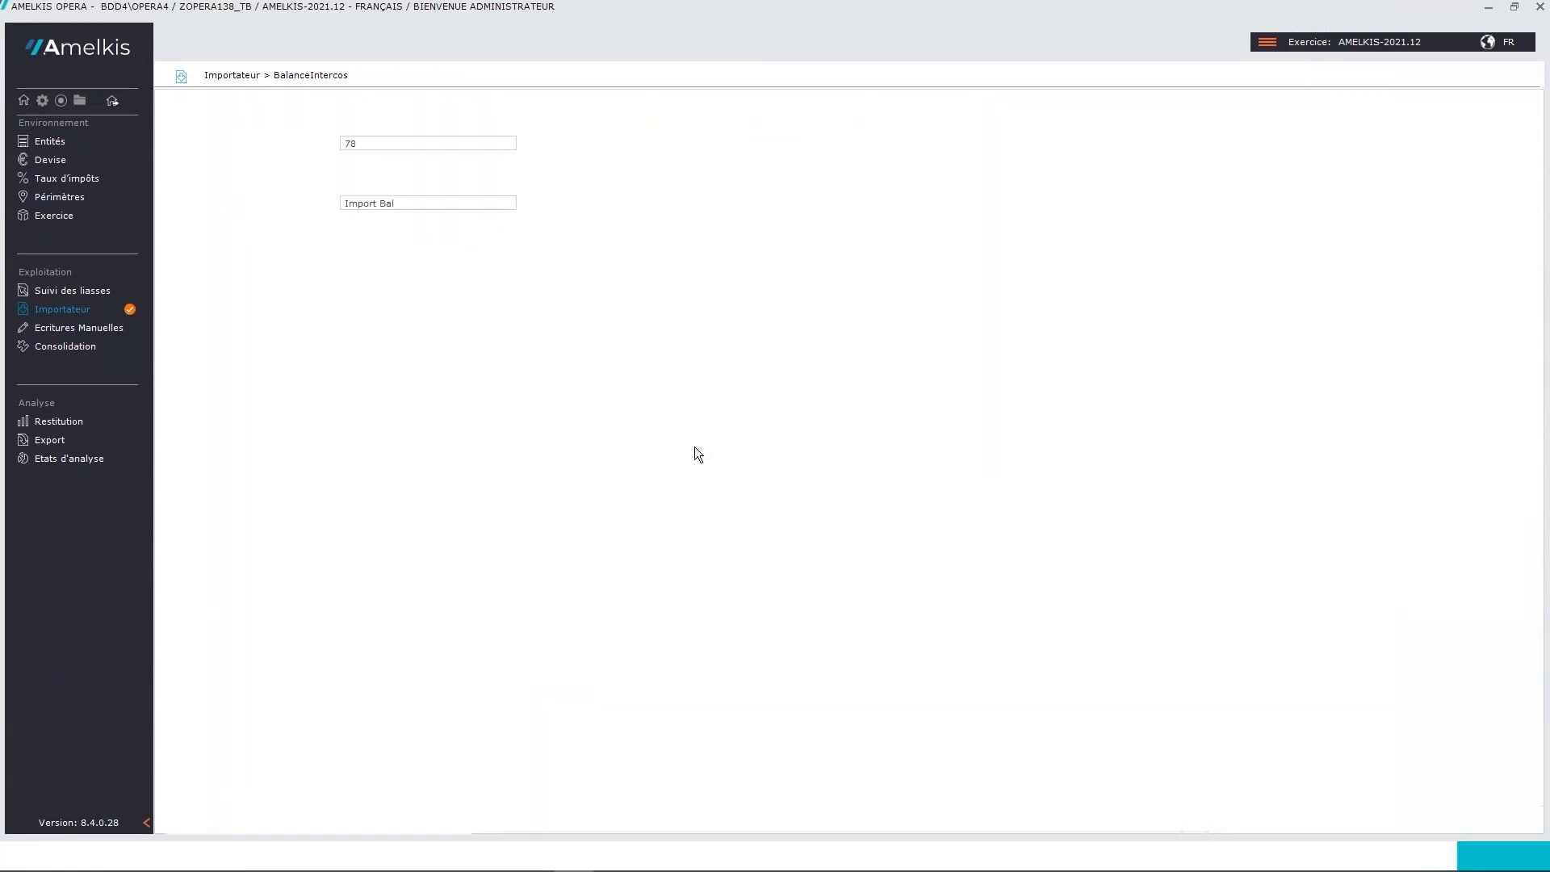
click(351, 98)
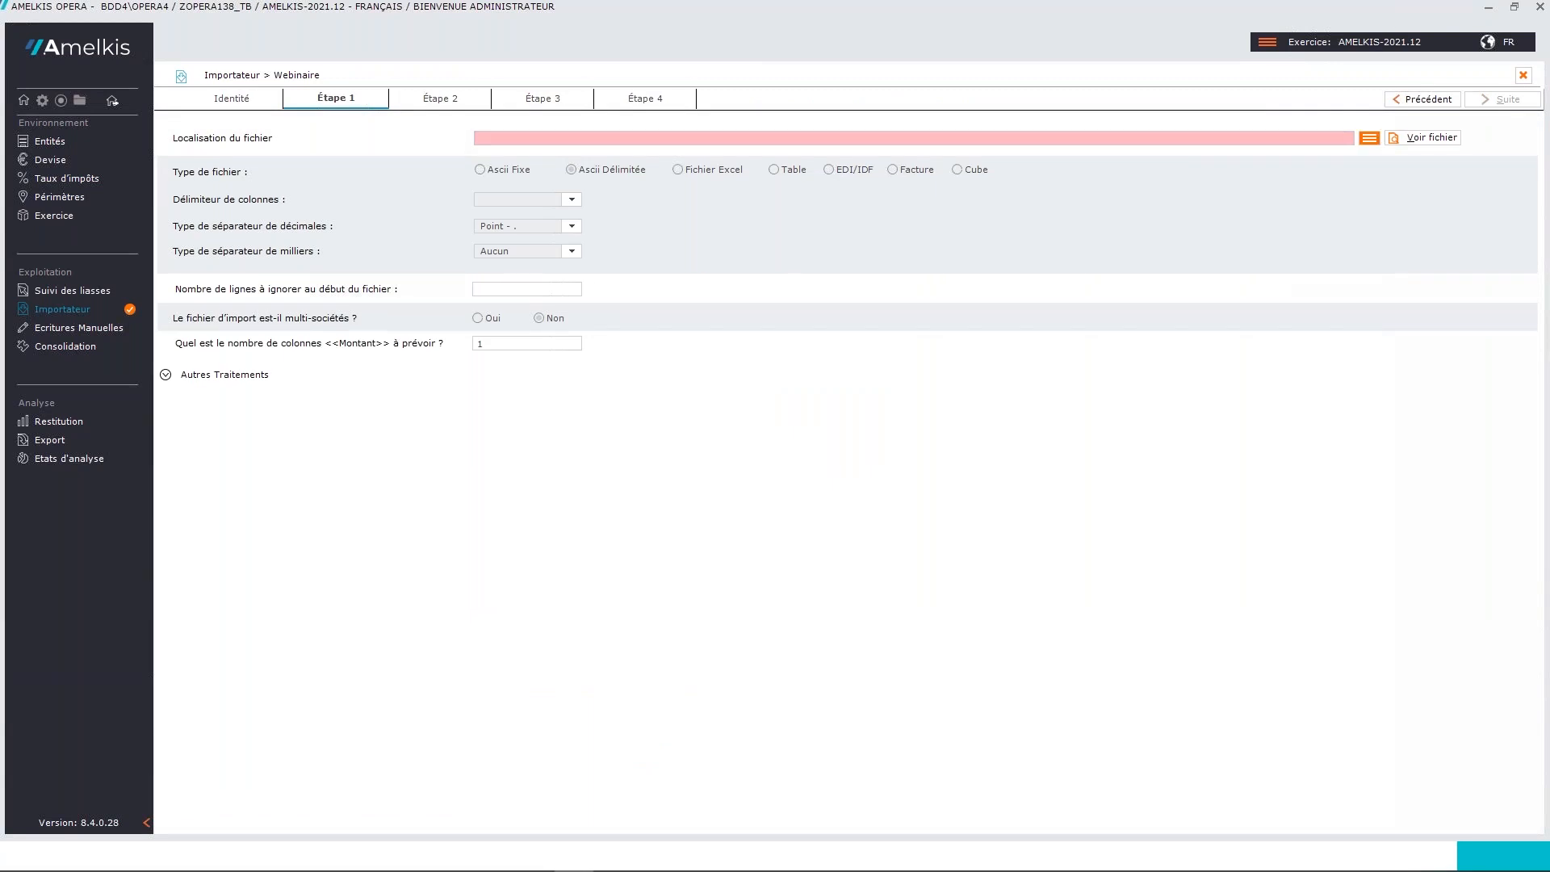
click(1369, 140)
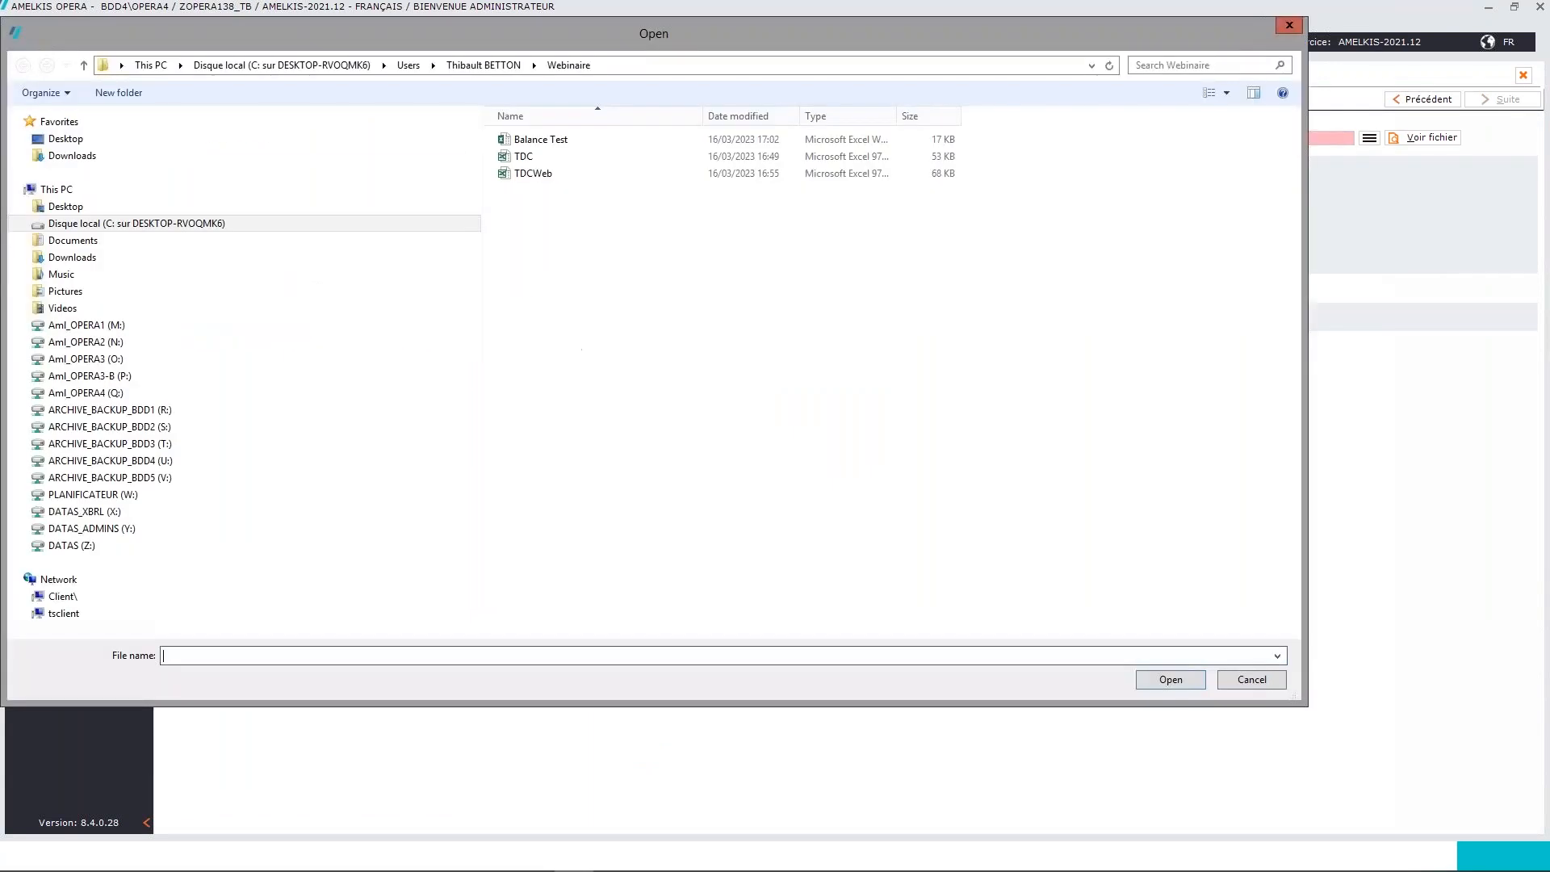
click(623, 139)
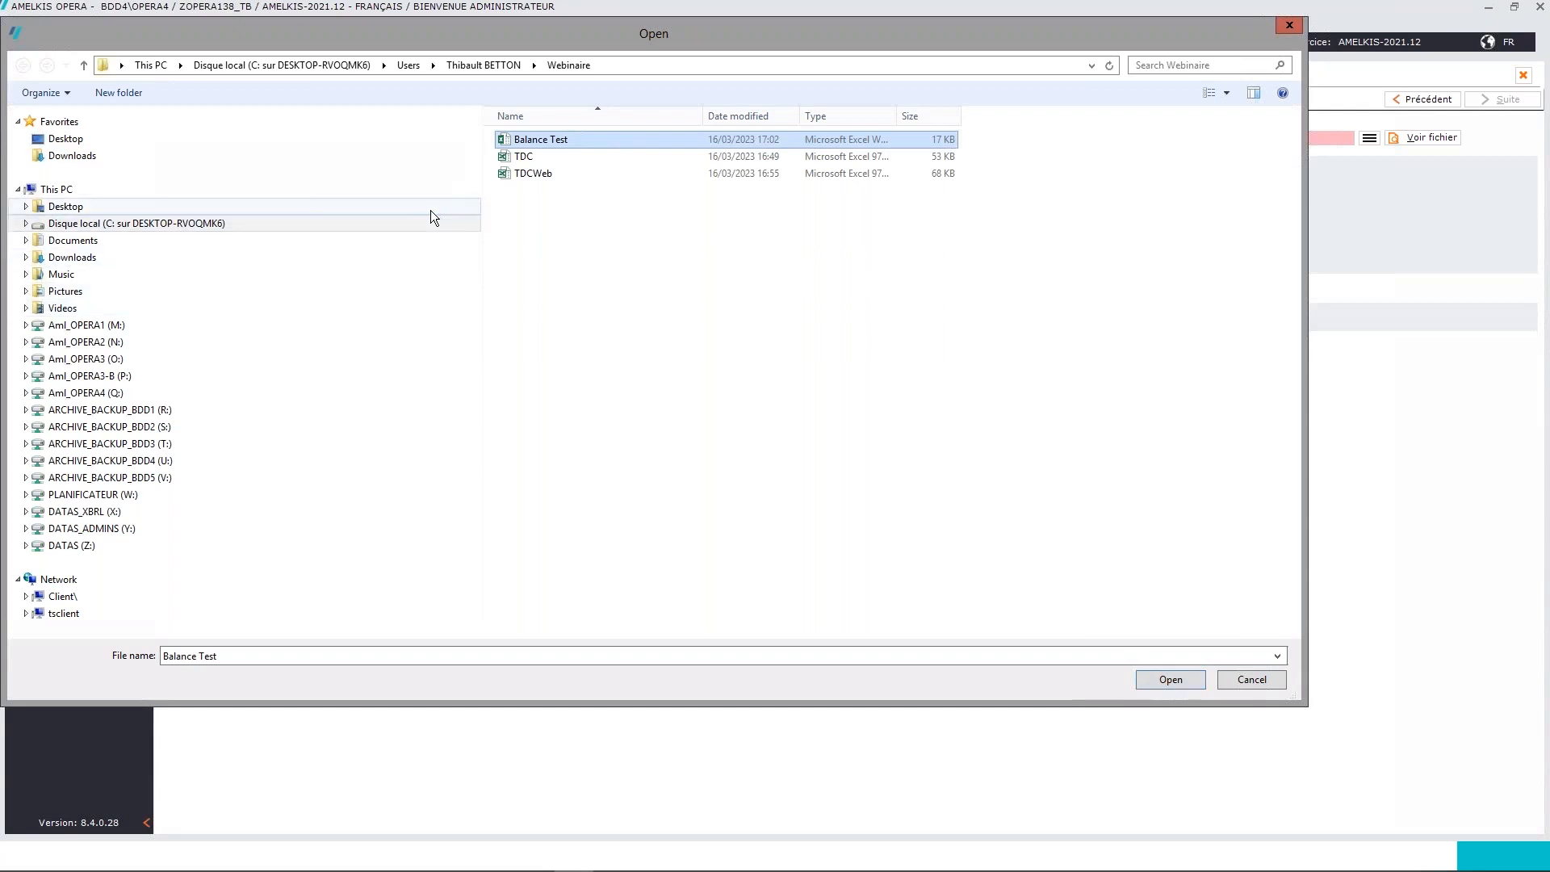
click(1165, 678)
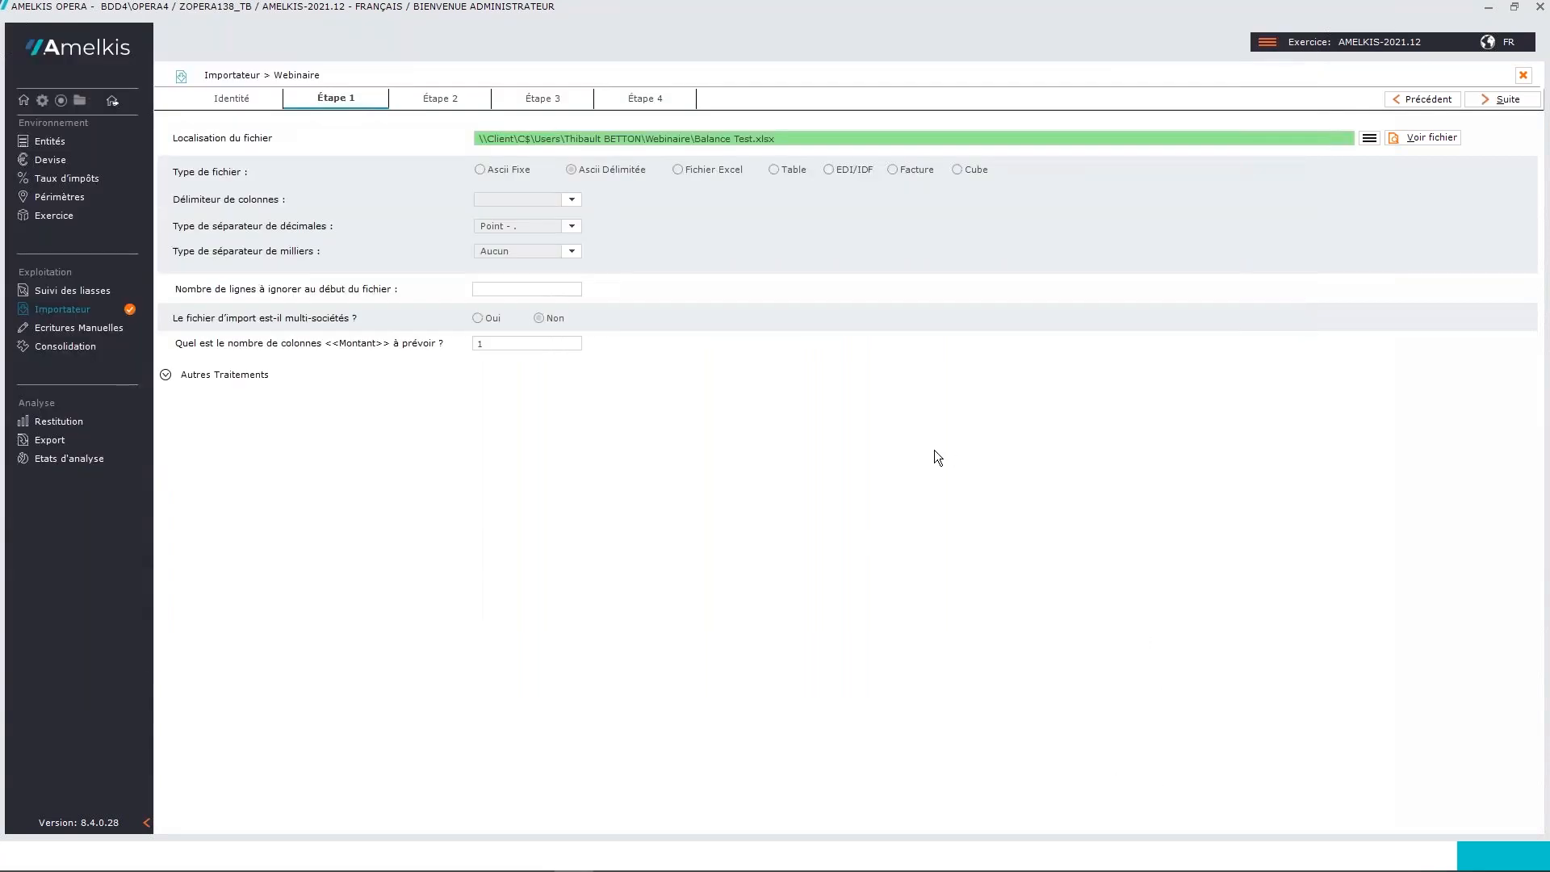
Preview the source file's contents, examining the 9150 and 9180 account lines, and close the preview.
click(1425, 137)
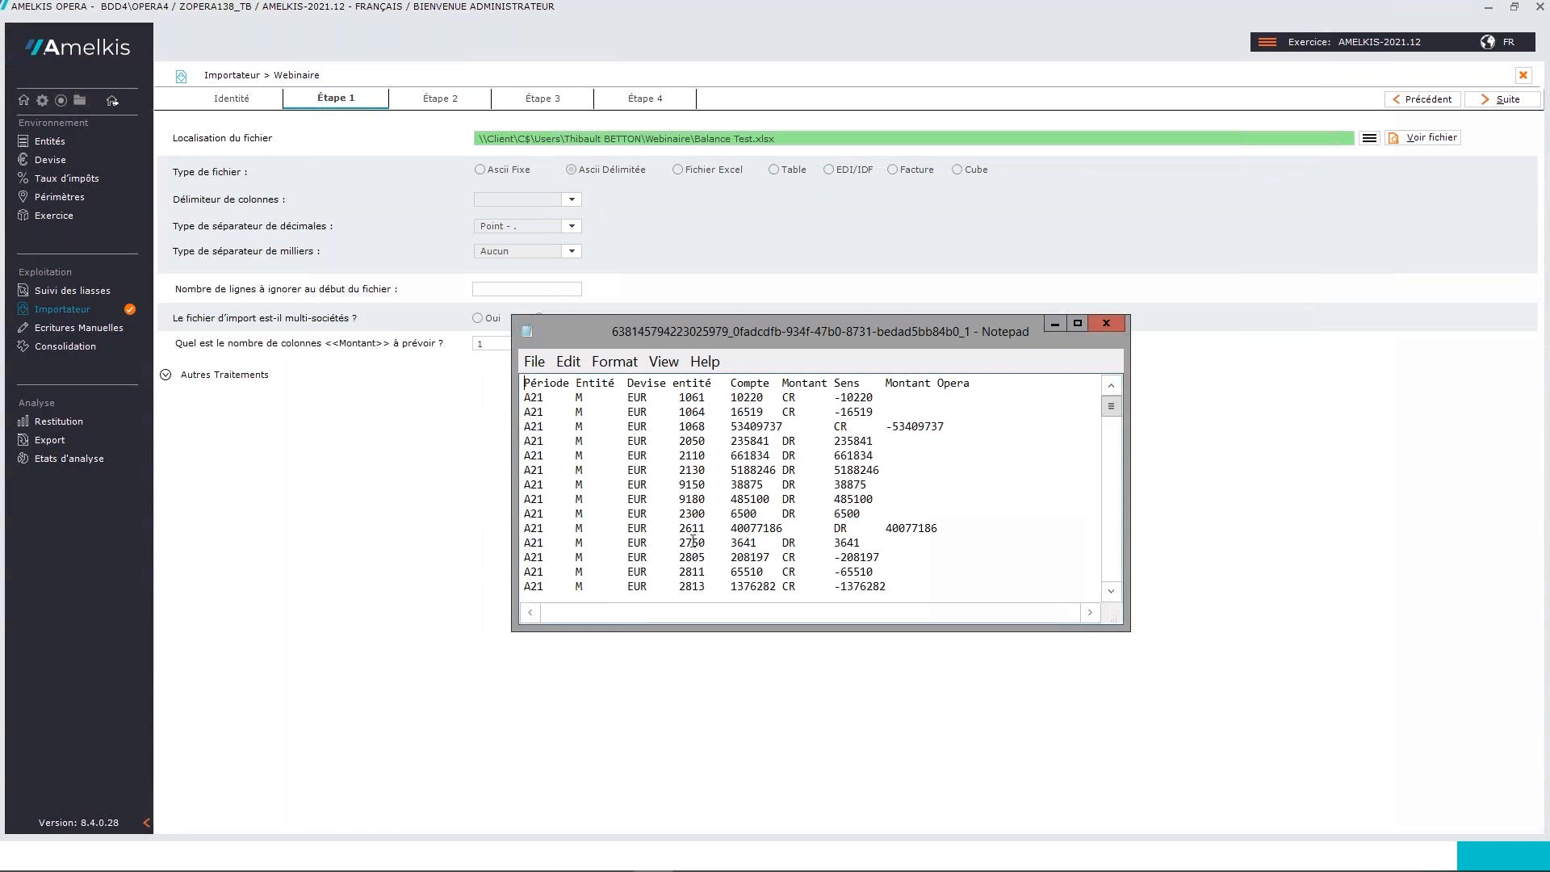
drag(678, 484, 706, 501)
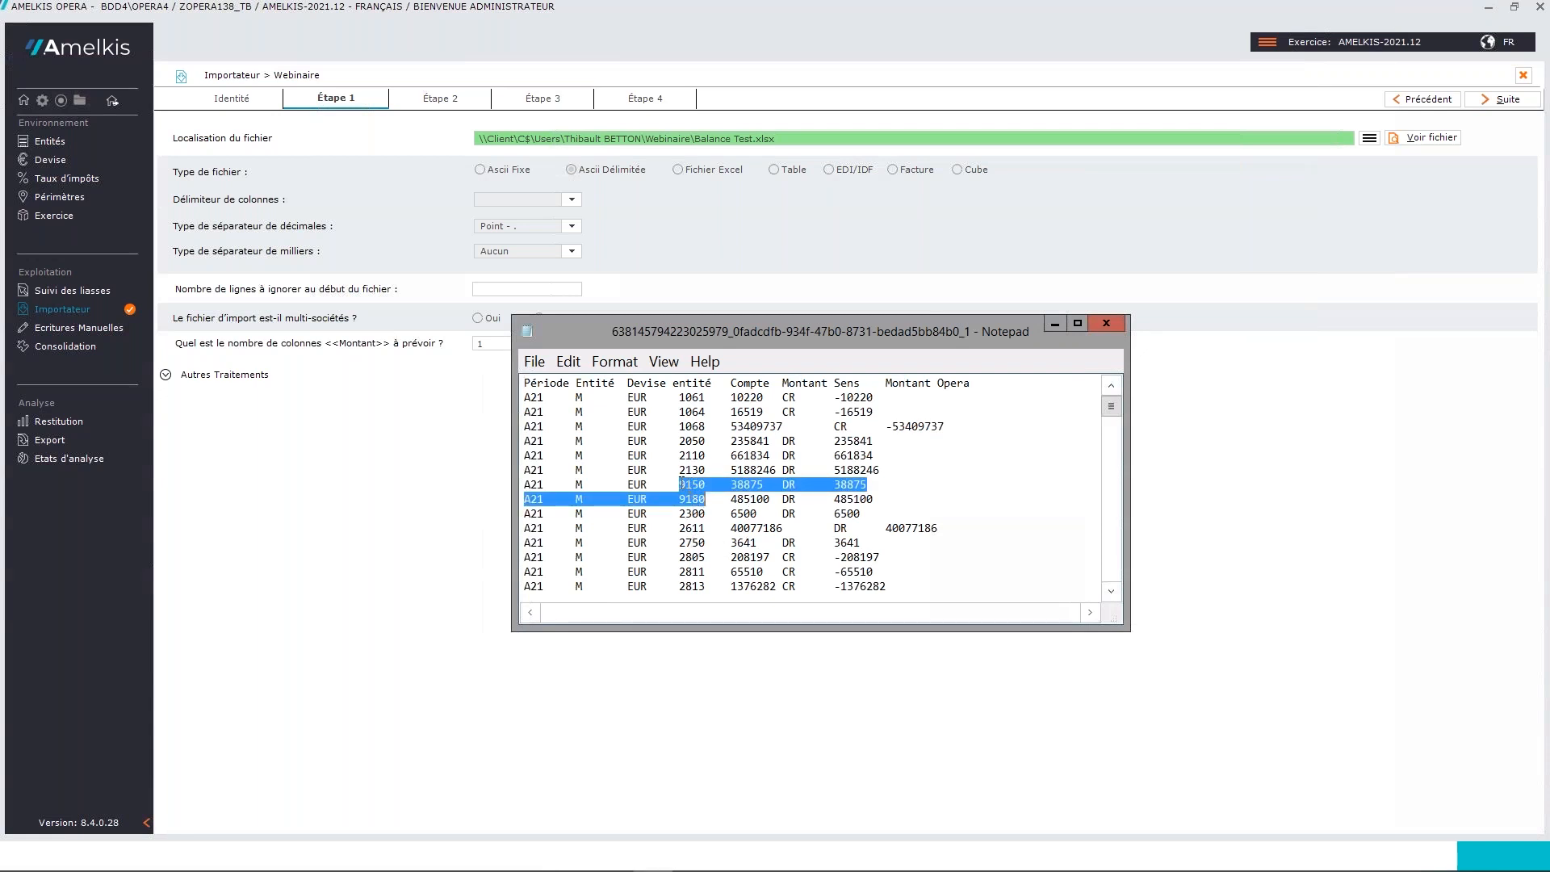
click(678, 484)
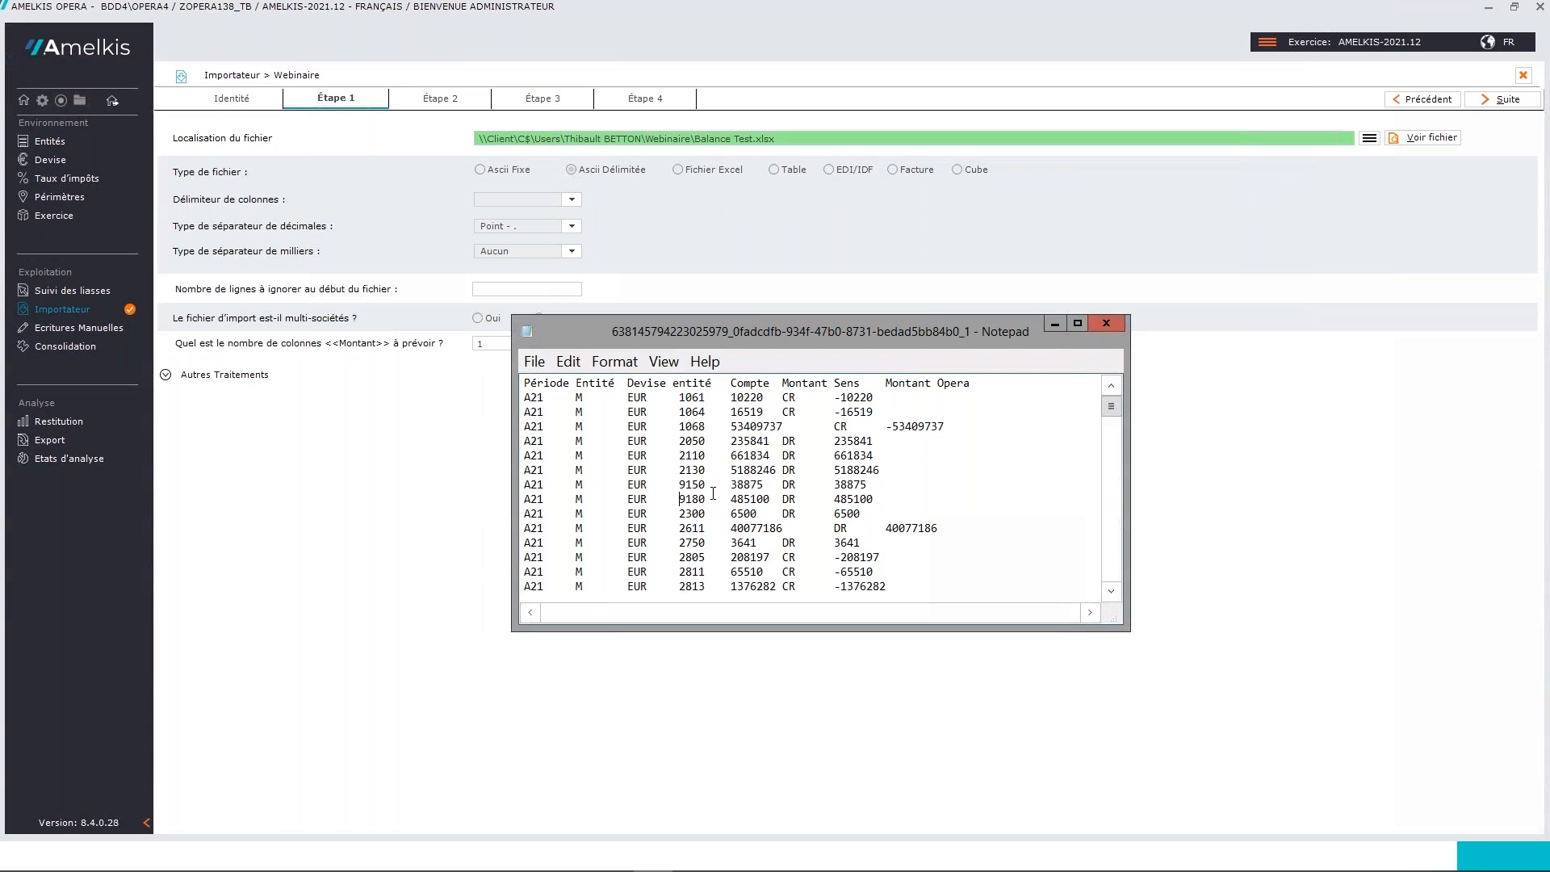
click(1105, 322)
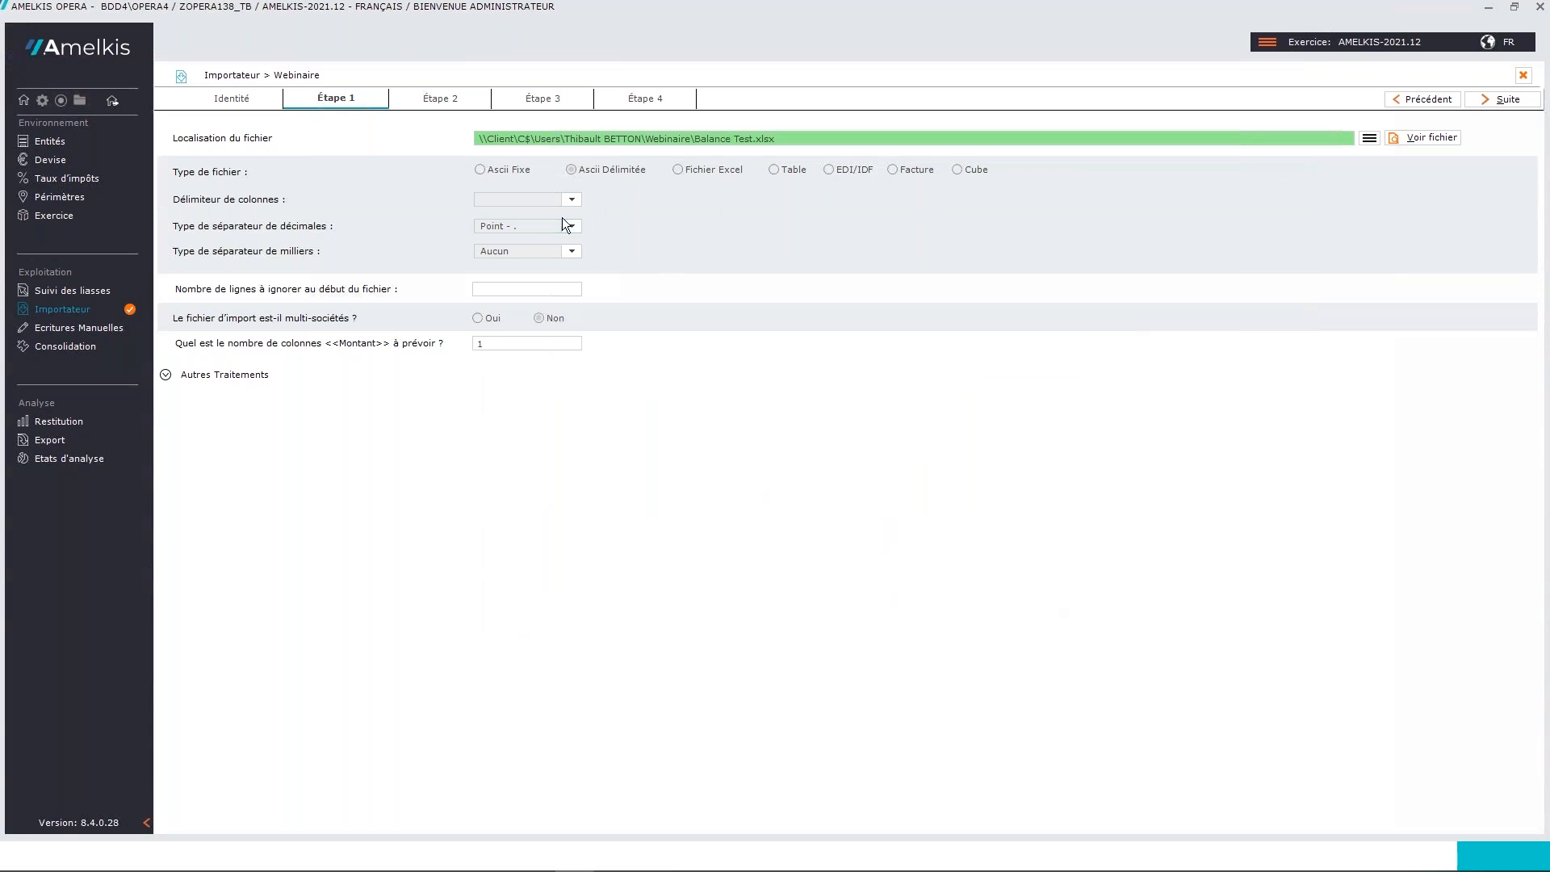
Set the file type to Fichier Excel and, in Étape 2, map Rubriques to the Compte column and Montant 1 to Montant Opera.
click(676, 169)
click(439, 98)
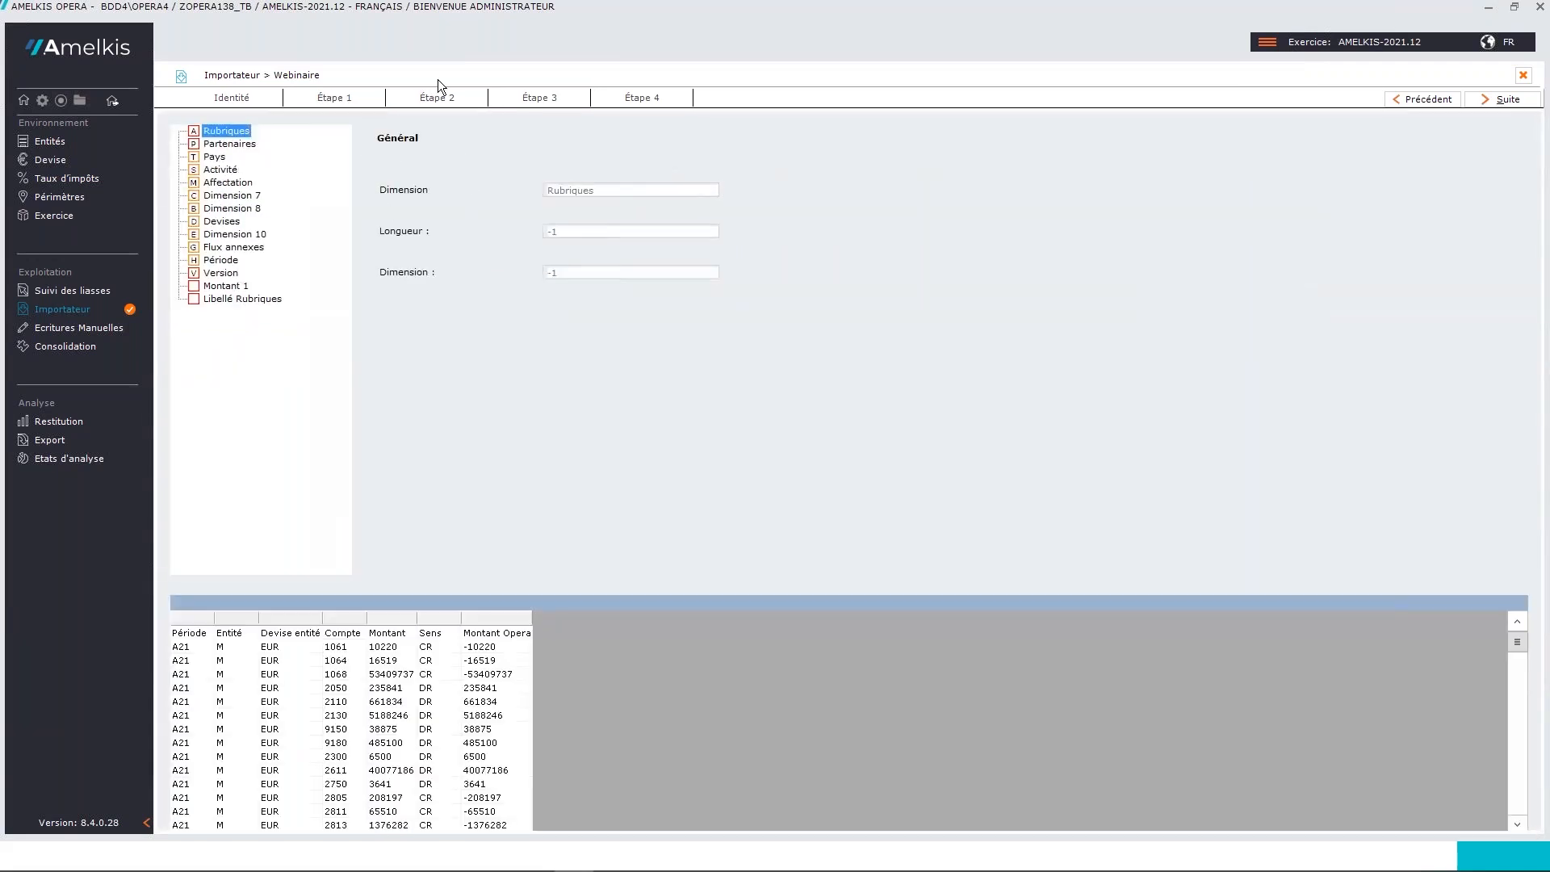
drag(222, 137, 345, 619)
drag(228, 289, 484, 621)
In Étape 3, set the default flow of Montant 1 to F99 - Clôture.
click(543, 98)
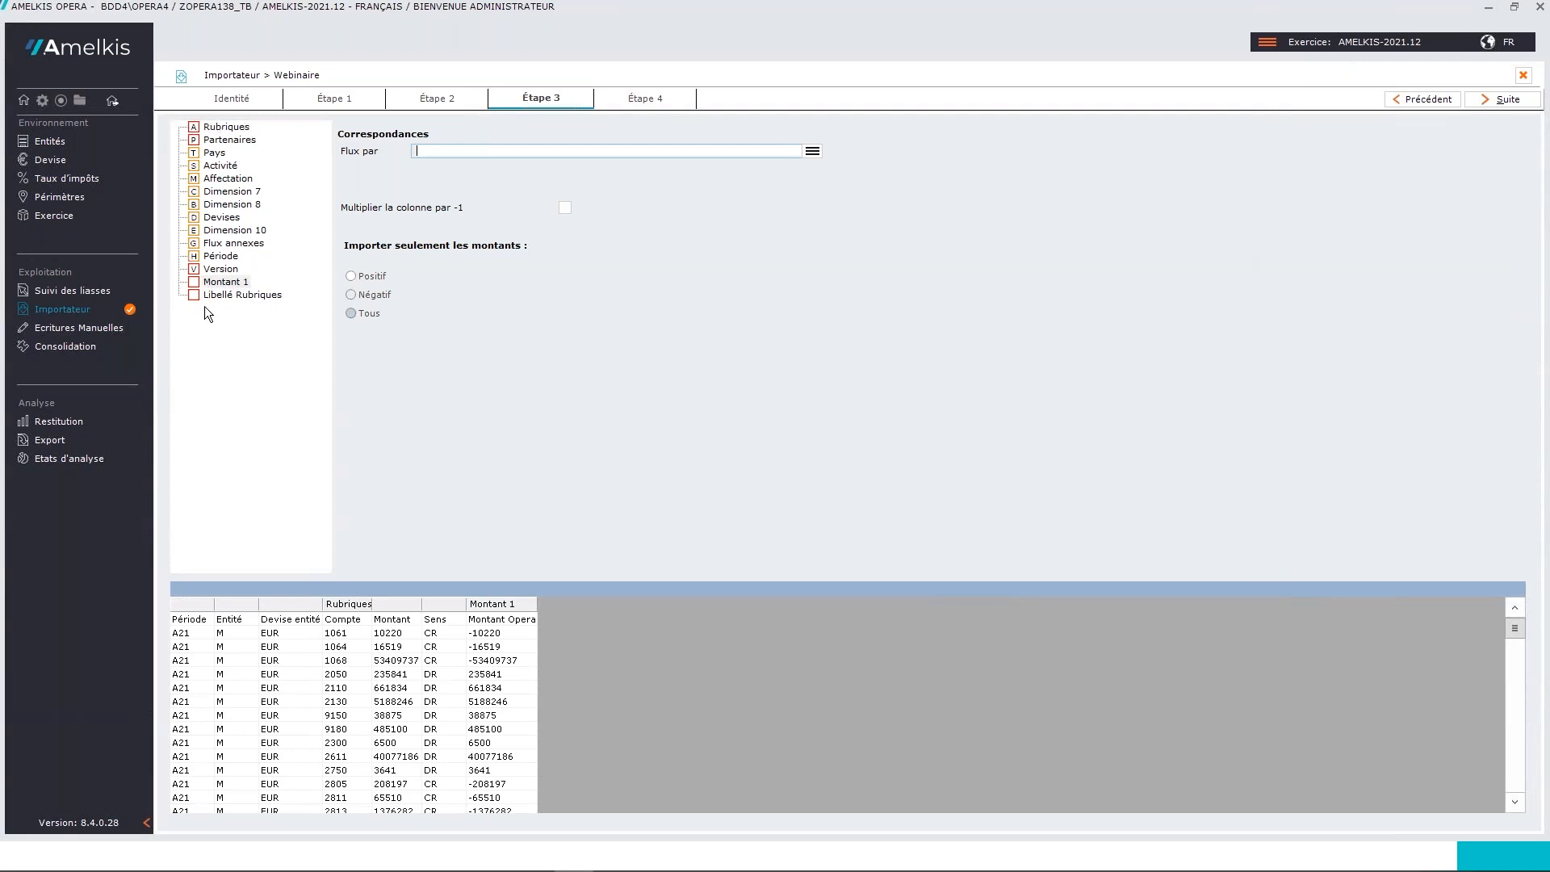
click(226, 126)
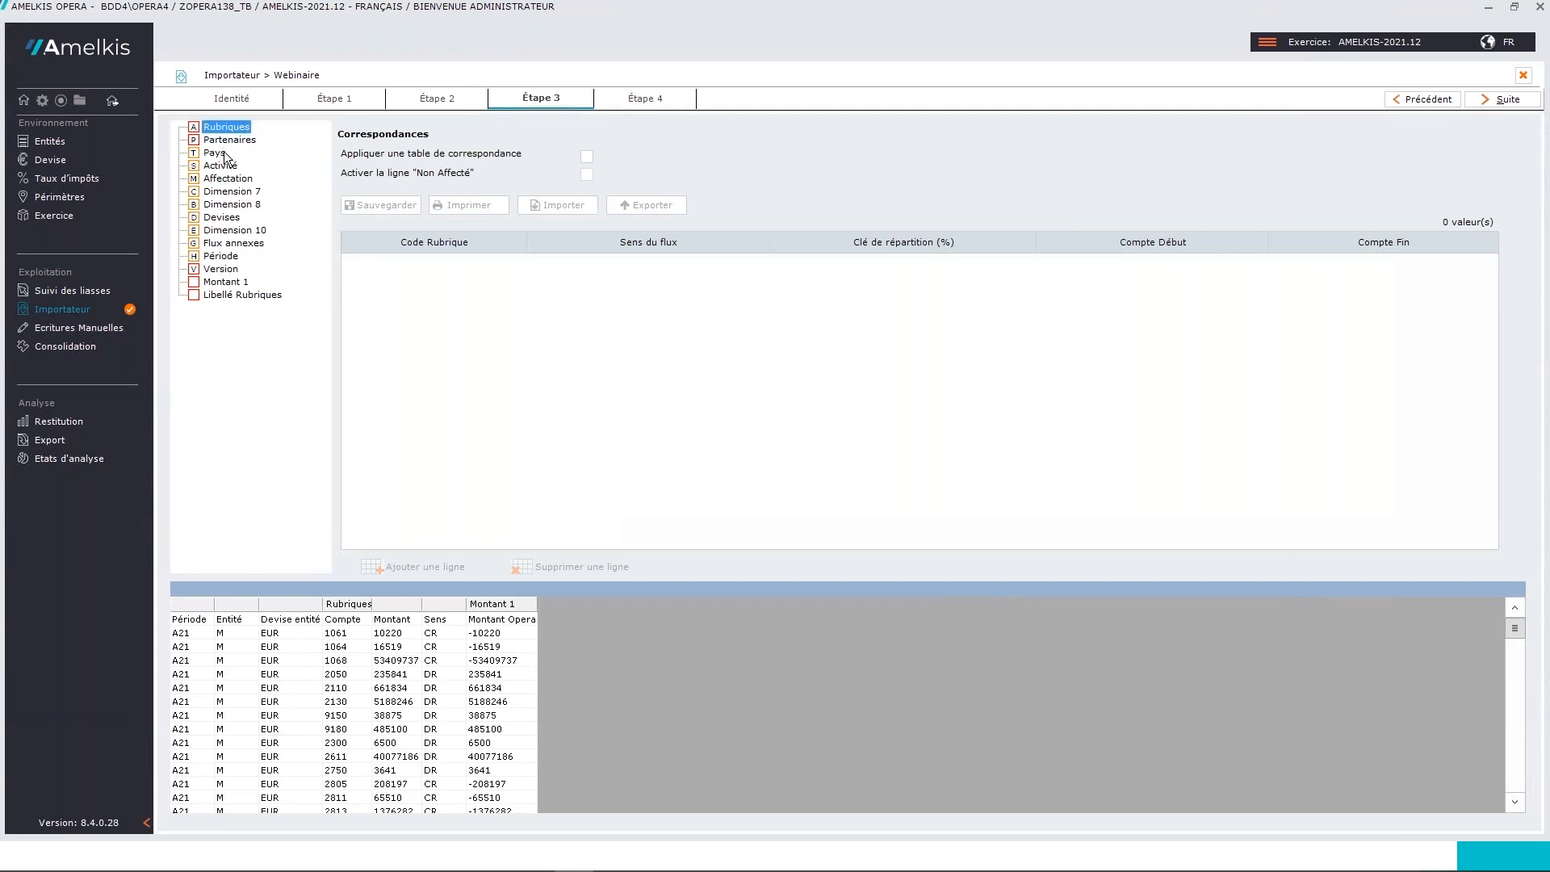
click(227, 283)
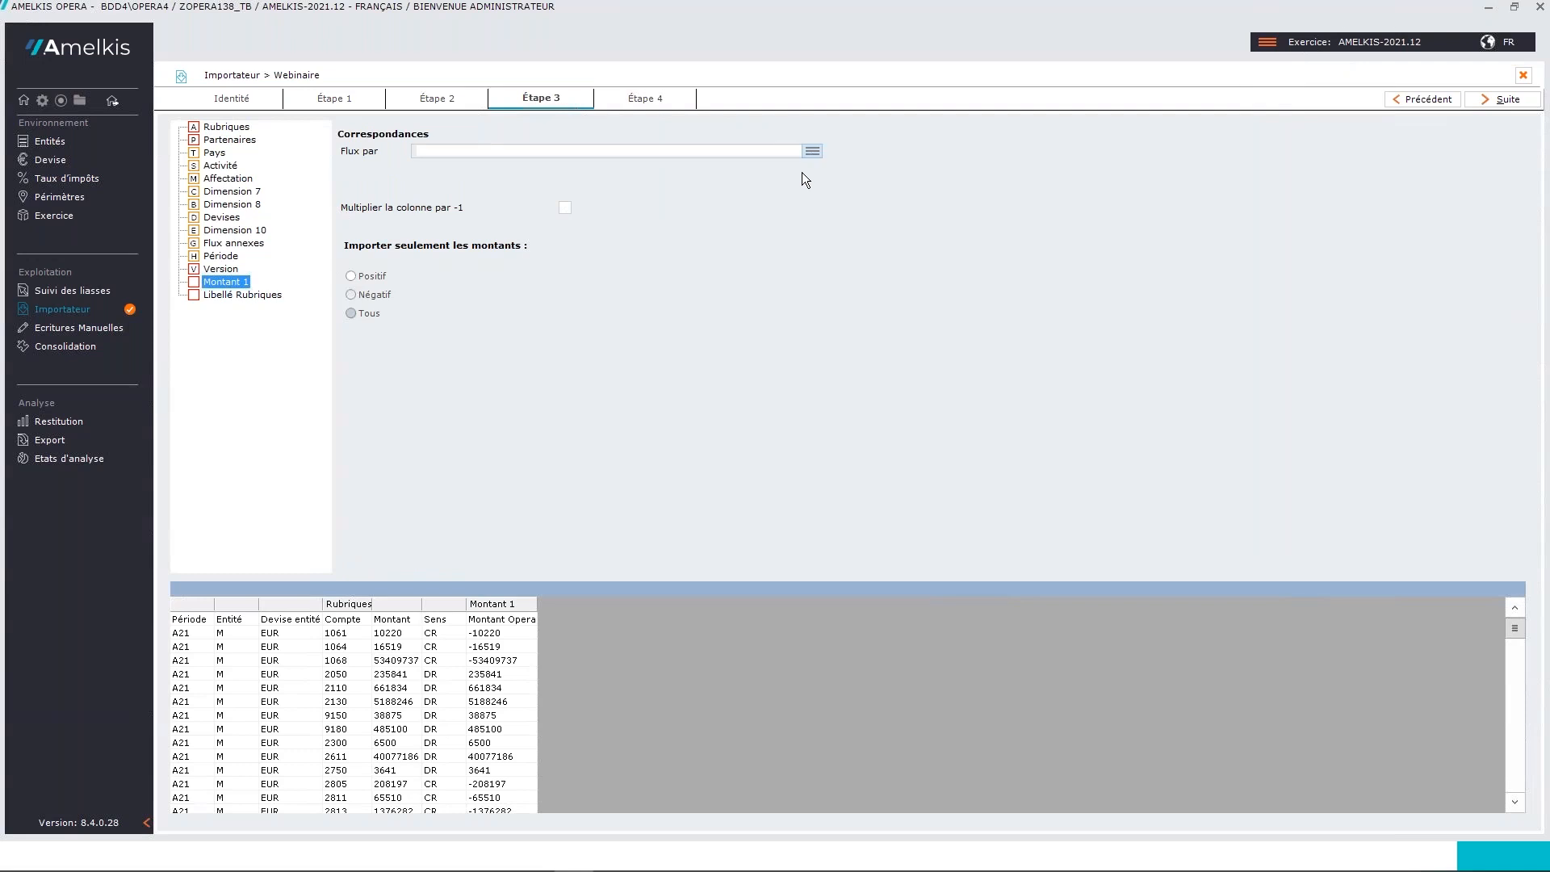
click(812, 151)
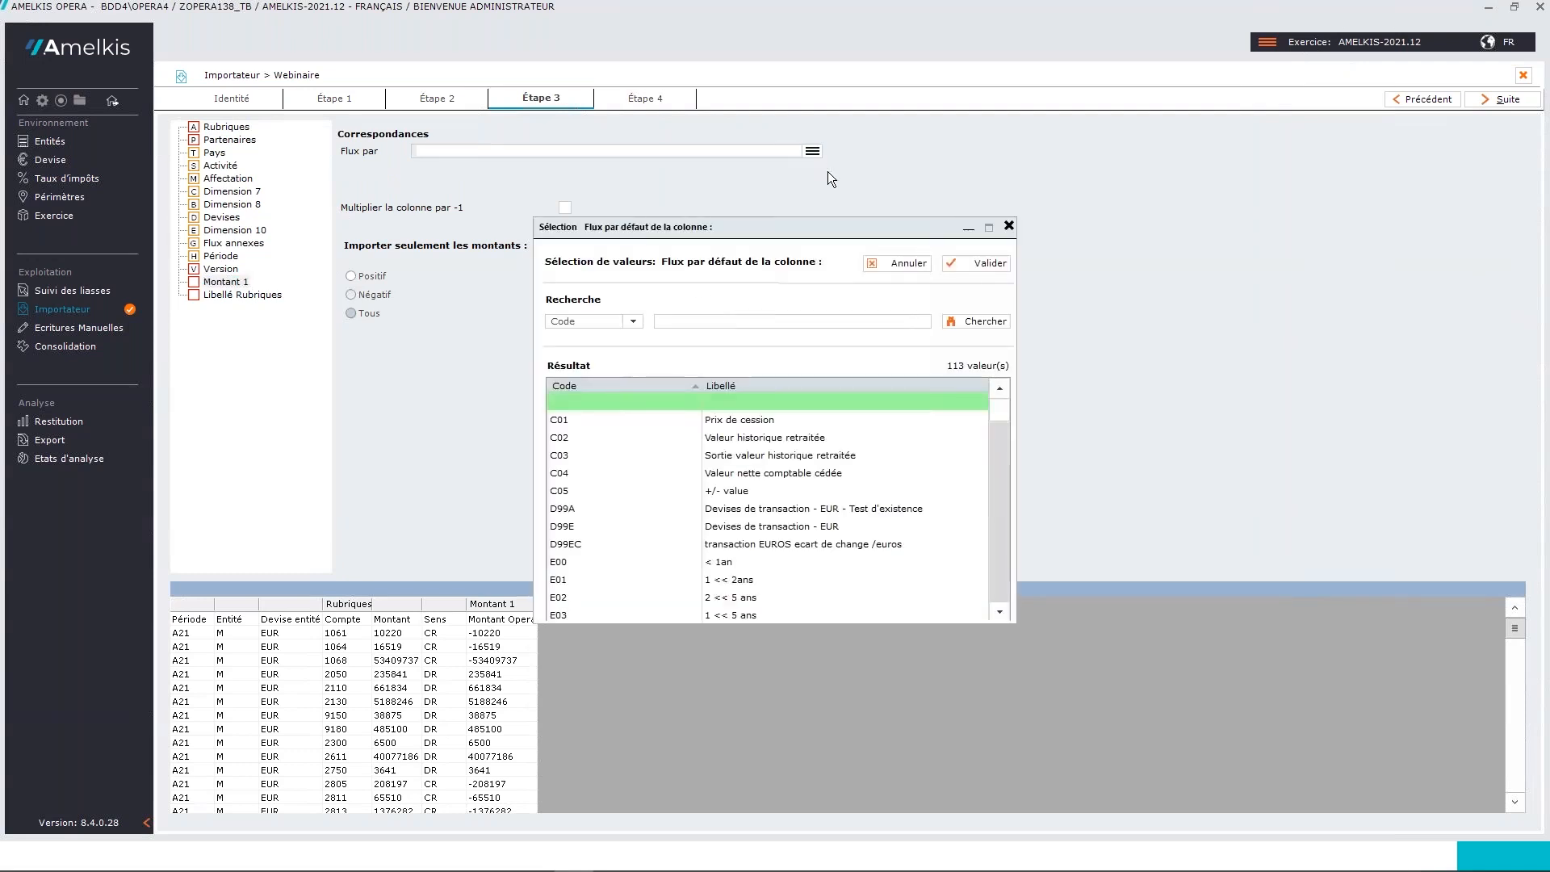
drag(999, 408, 1014, 501)
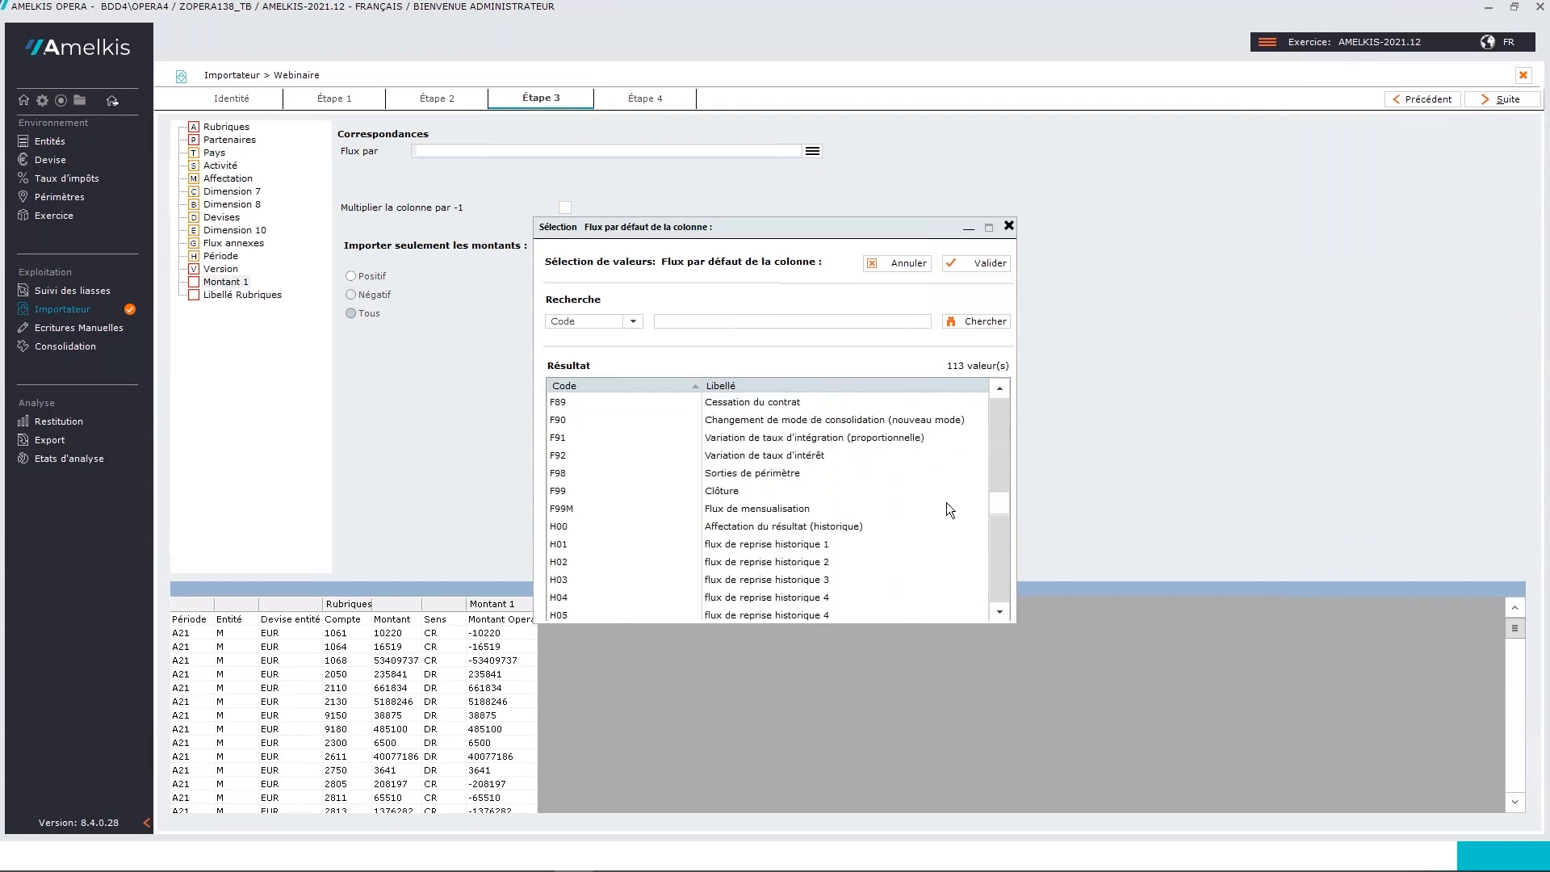
click(712, 492)
click(964, 260)
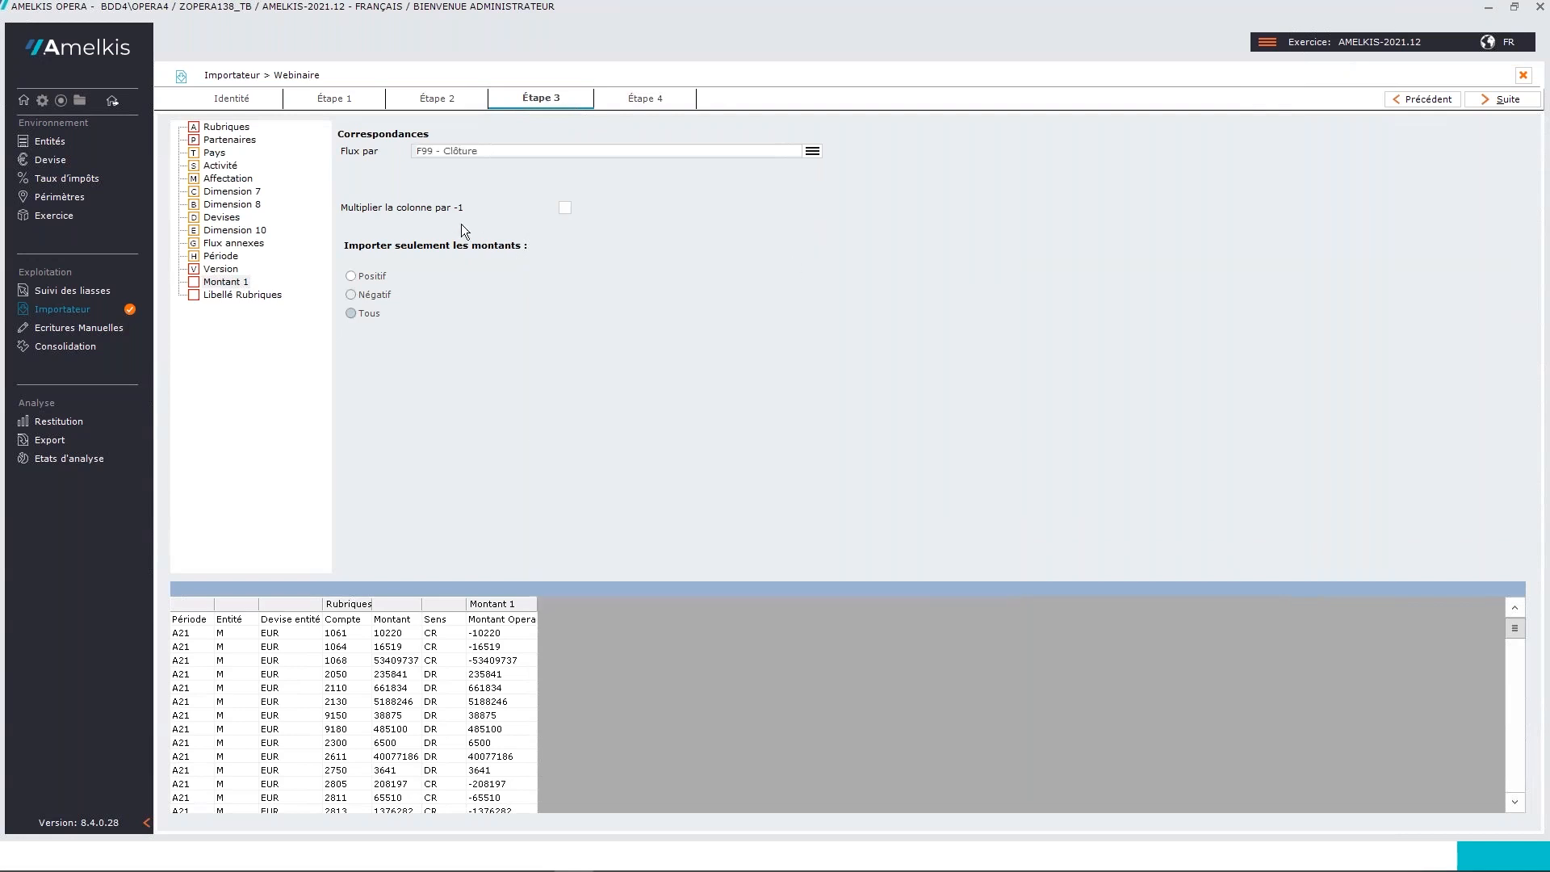
Enable a correspondence table for Rubriques and import it from the TDC file in the Webinaire folder.
click(212, 127)
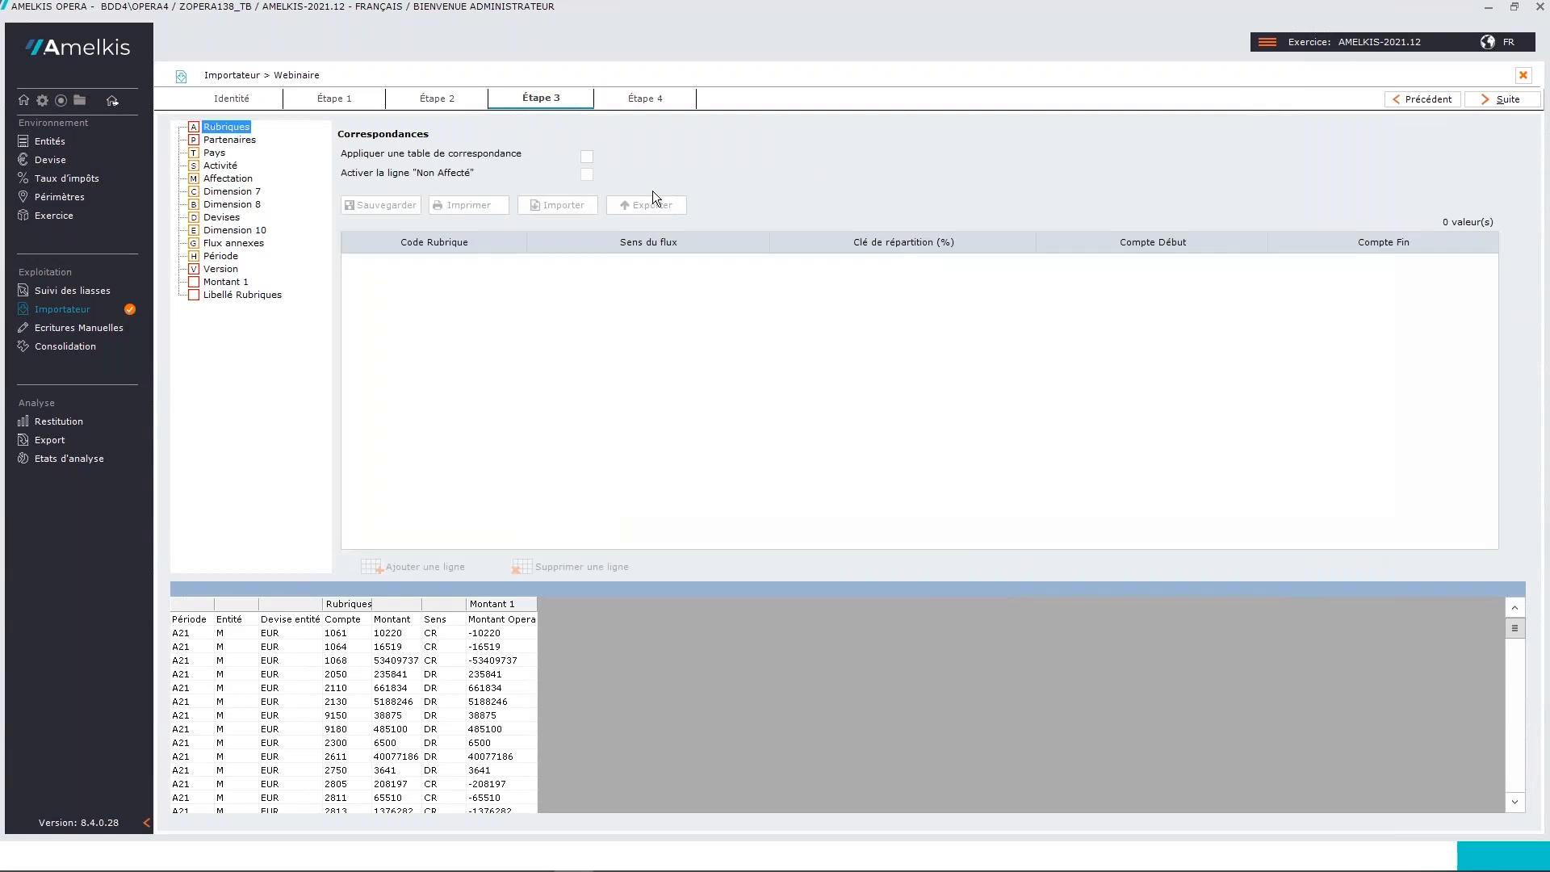
click(587, 156)
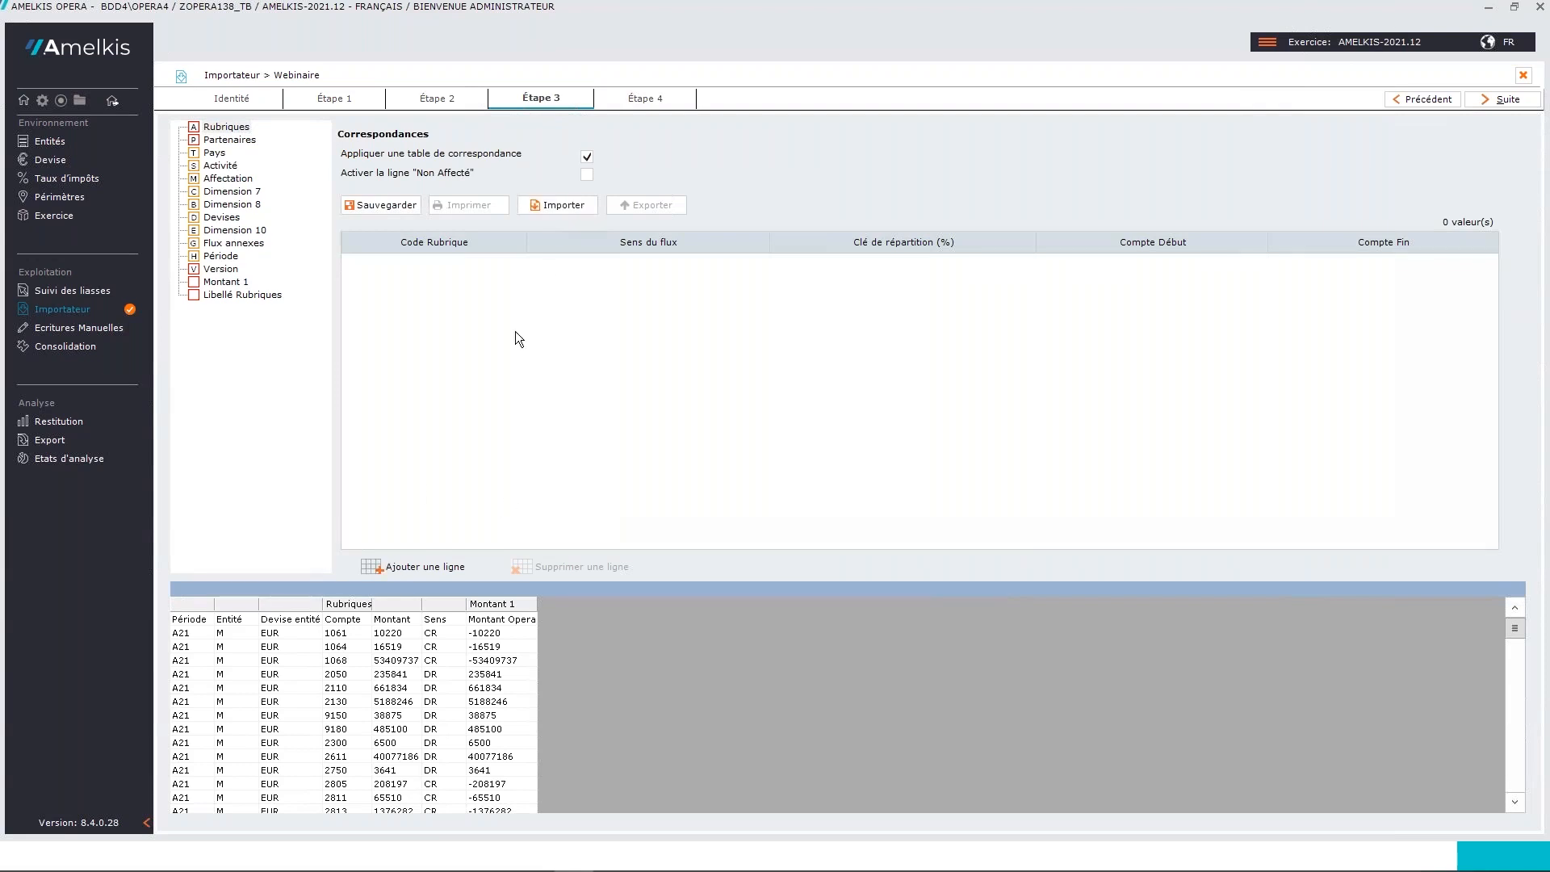
click(555, 203)
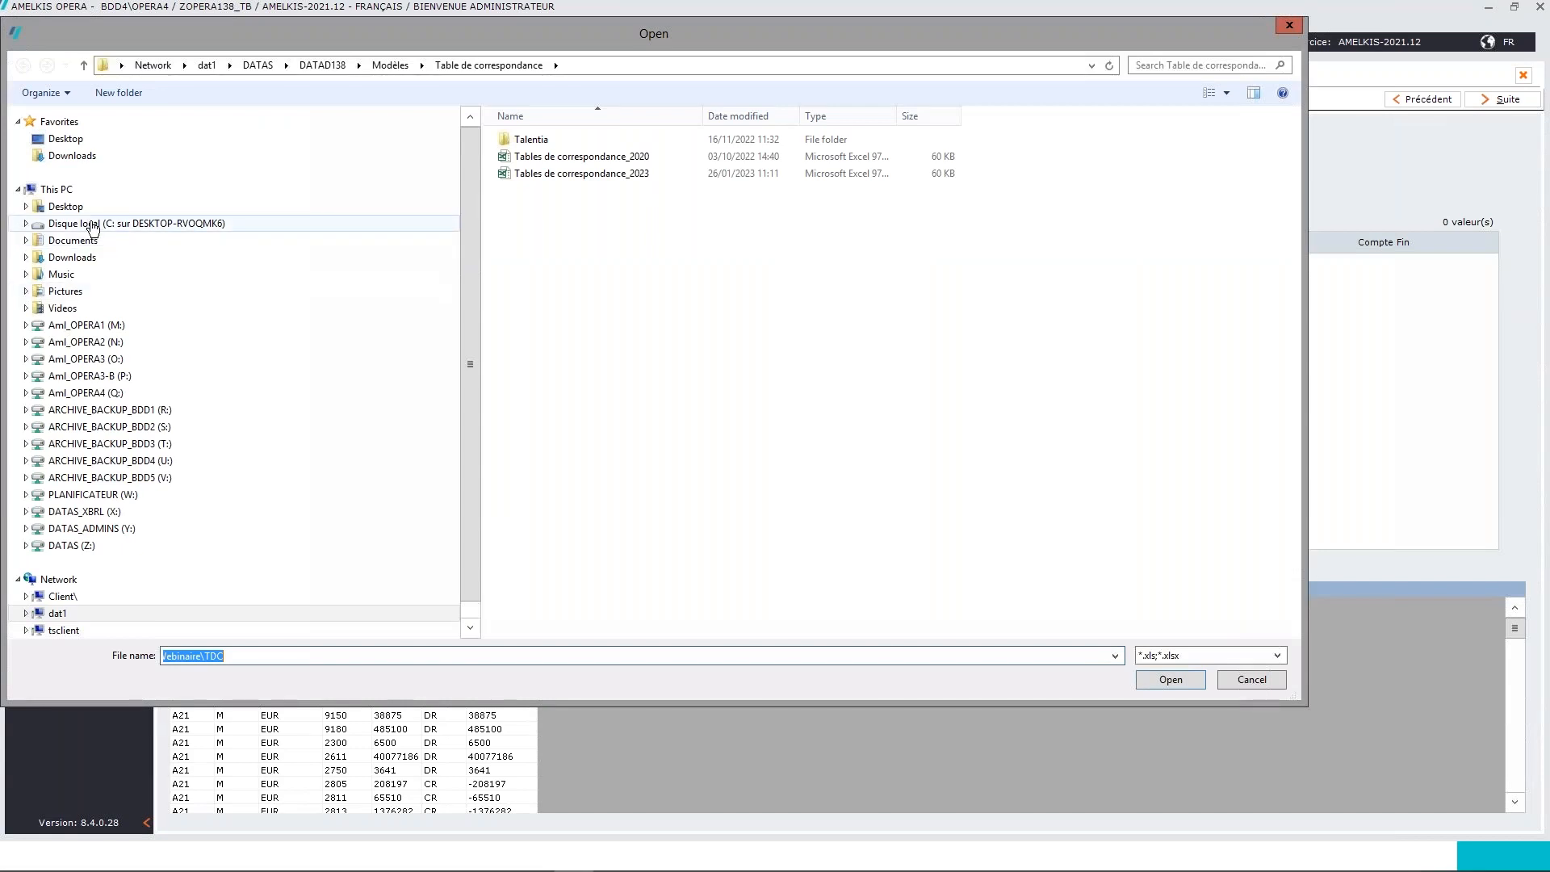
click(137, 223)
double_click(535, 308)
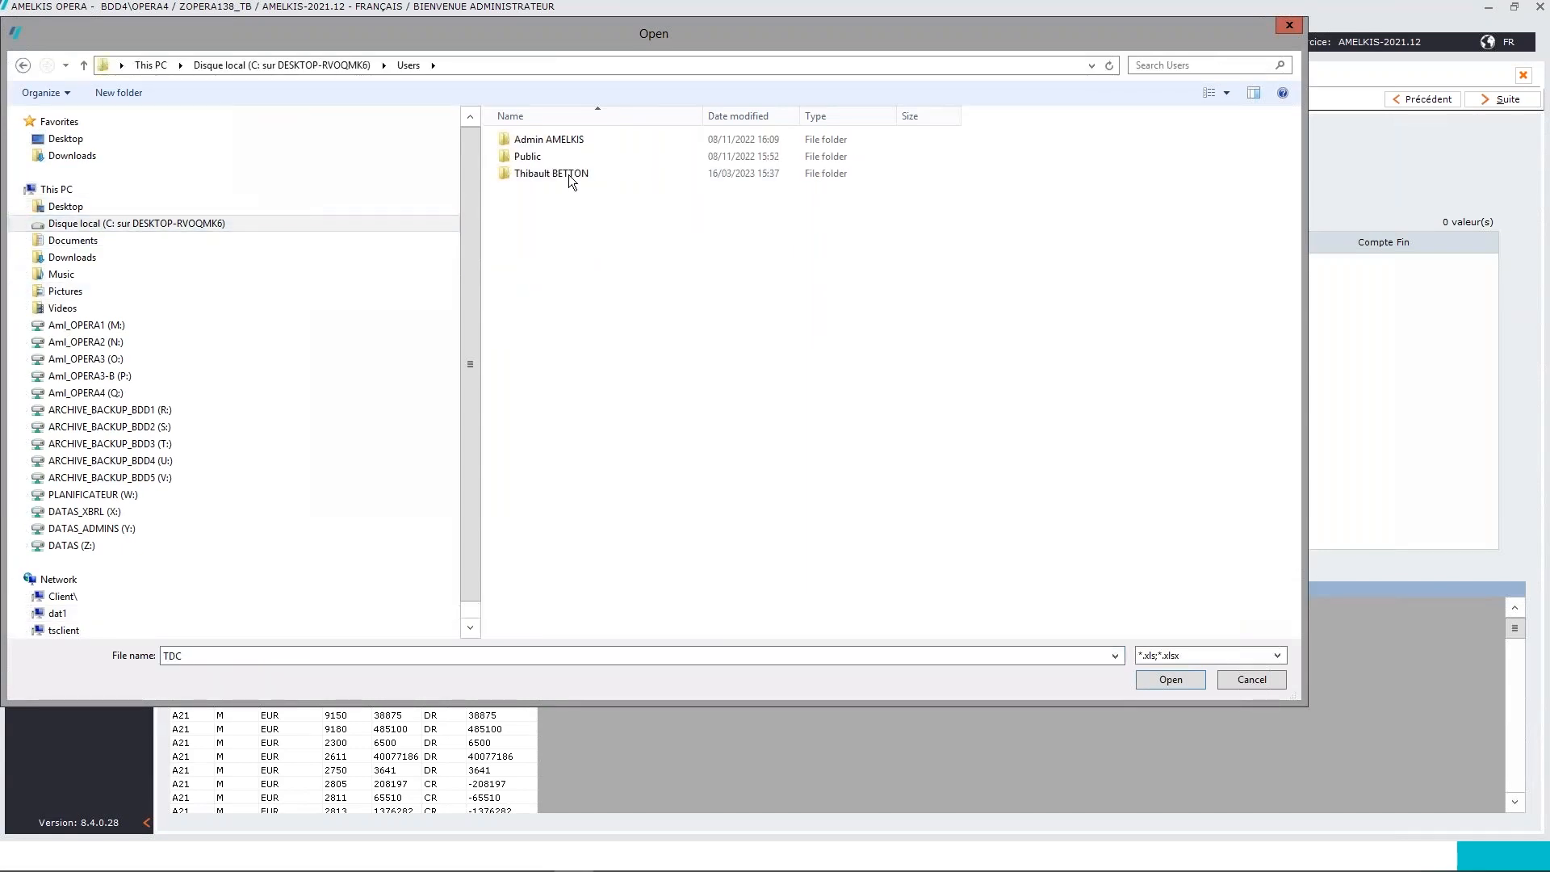
double_click(567, 171)
double_click(547, 378)
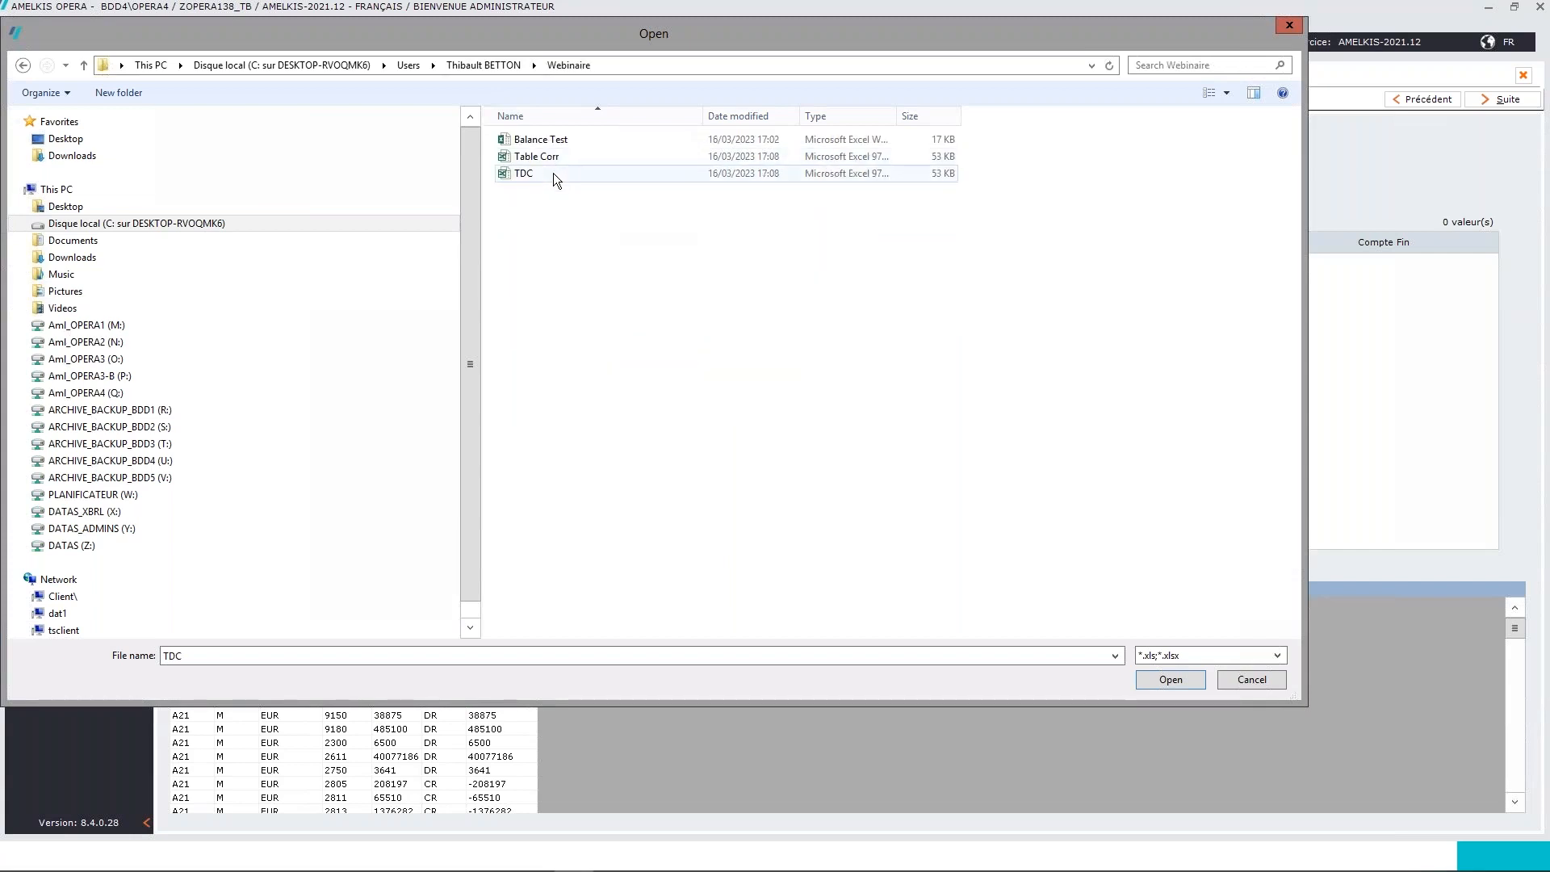
click(554, 172)
click(1164, 679)
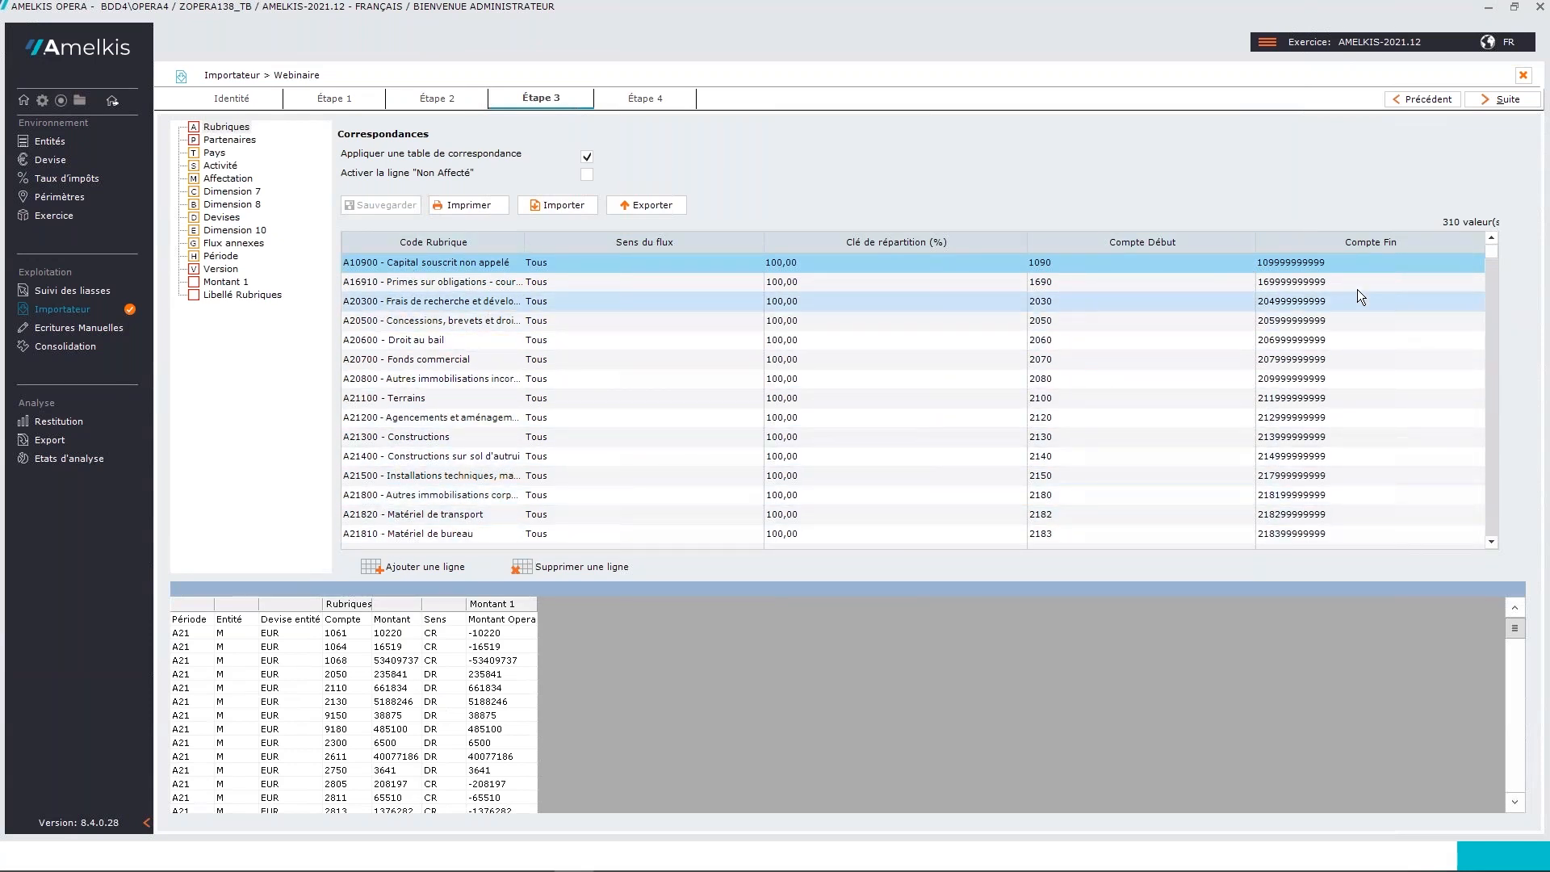
Re-enter the final digits 999 of the Compte Fin value for A10900 - Capital souscrit non appelé.
click(1345, 263)
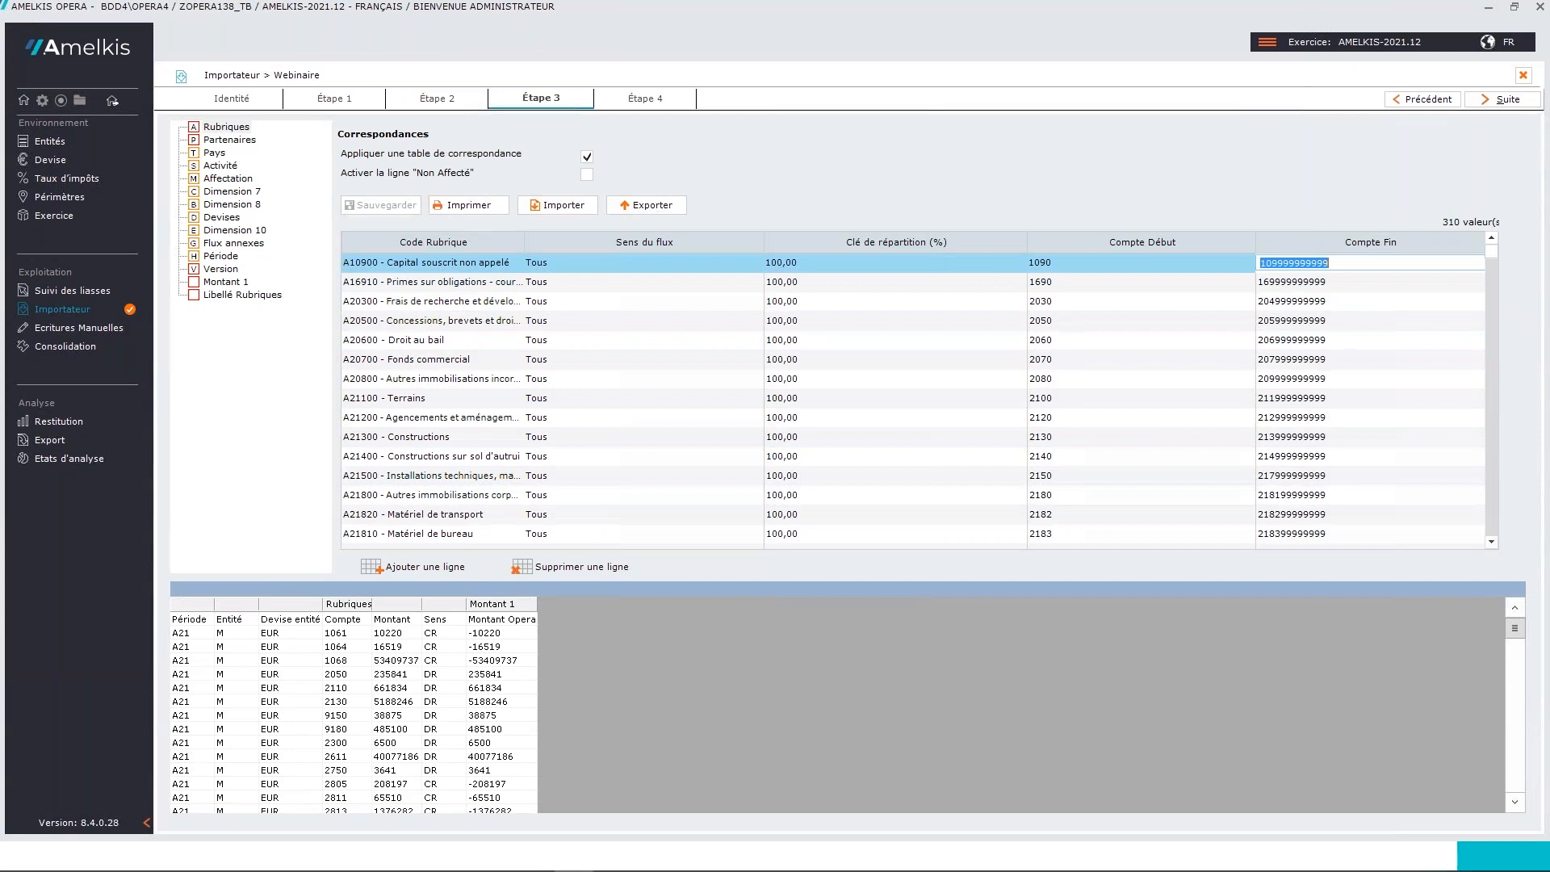
click(1343, 263)
key(BackSpace)
key(BackSpace)
key(BackSpace)
text(999)
key(Return)
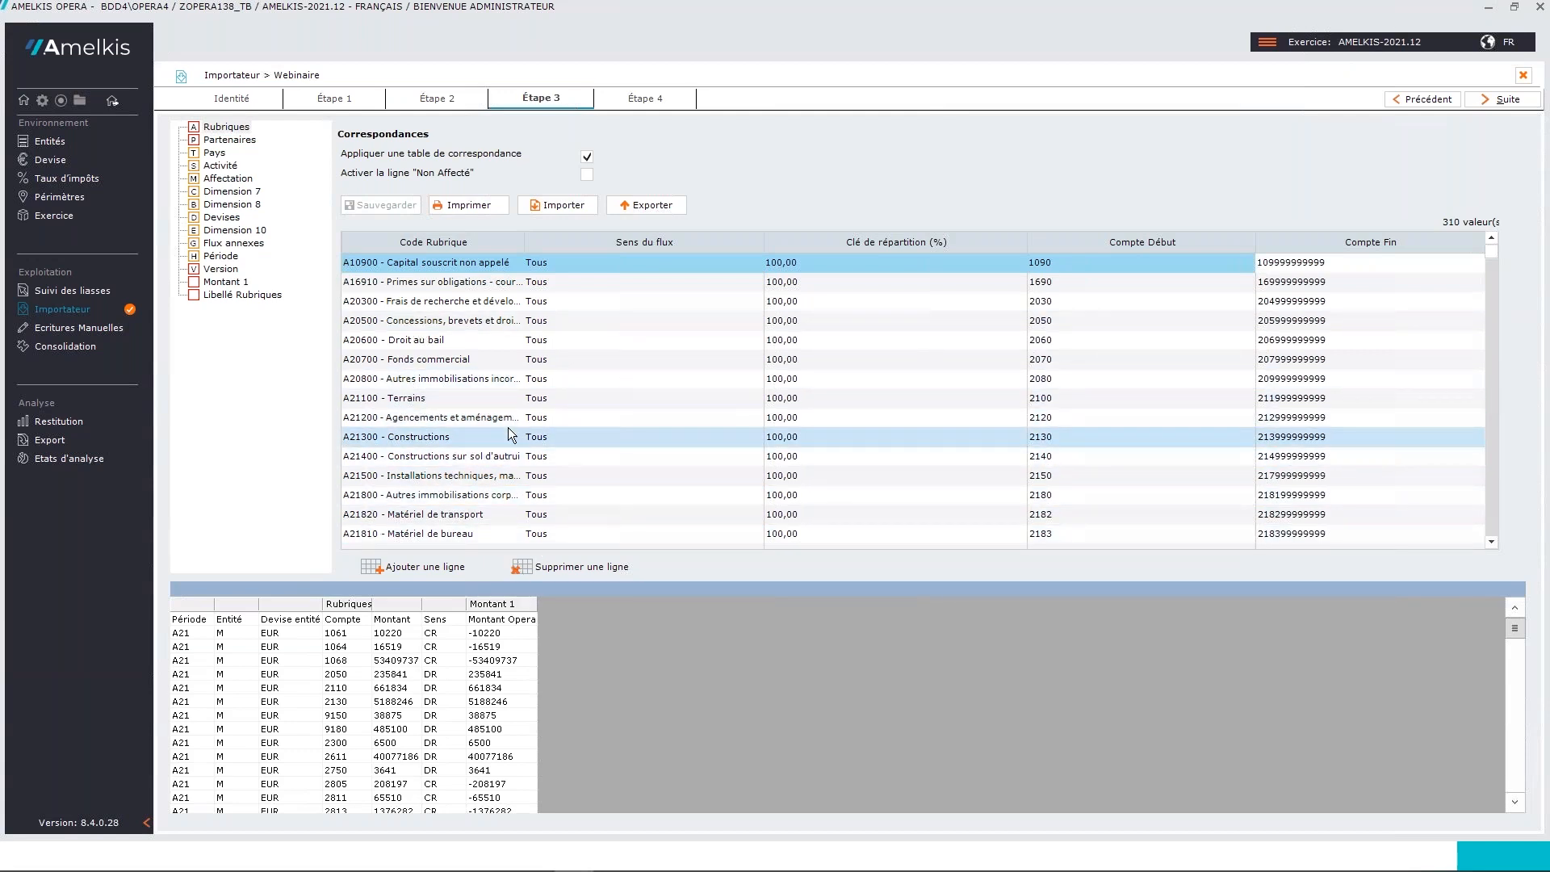
Export the correspondence table to the Webinaire folder as an xls file named "Table de correspondance".
click(640, 205)
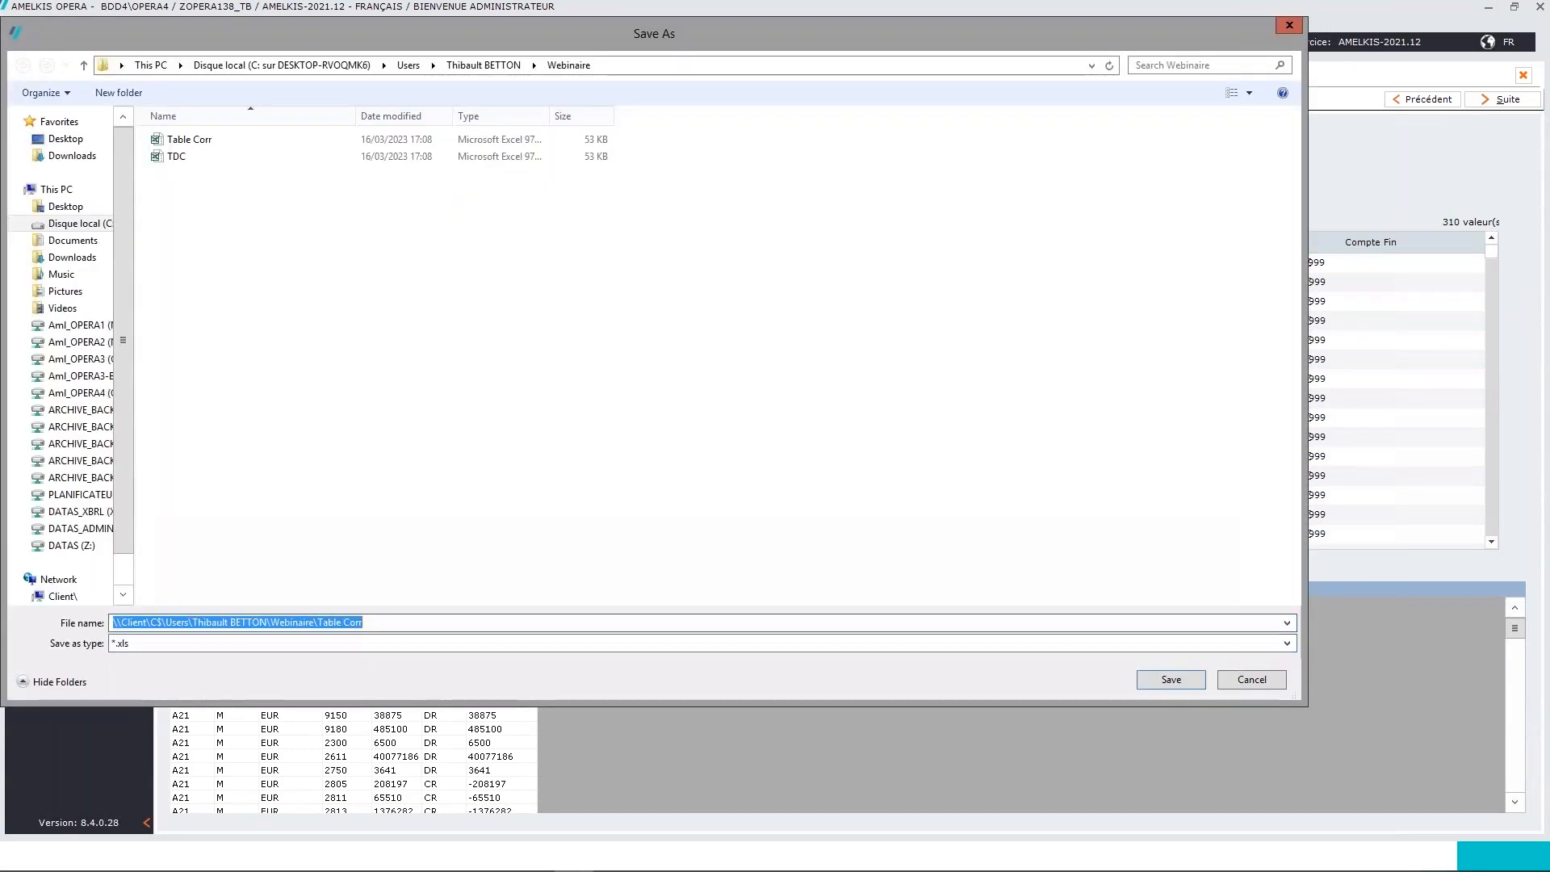
text(Tavk)
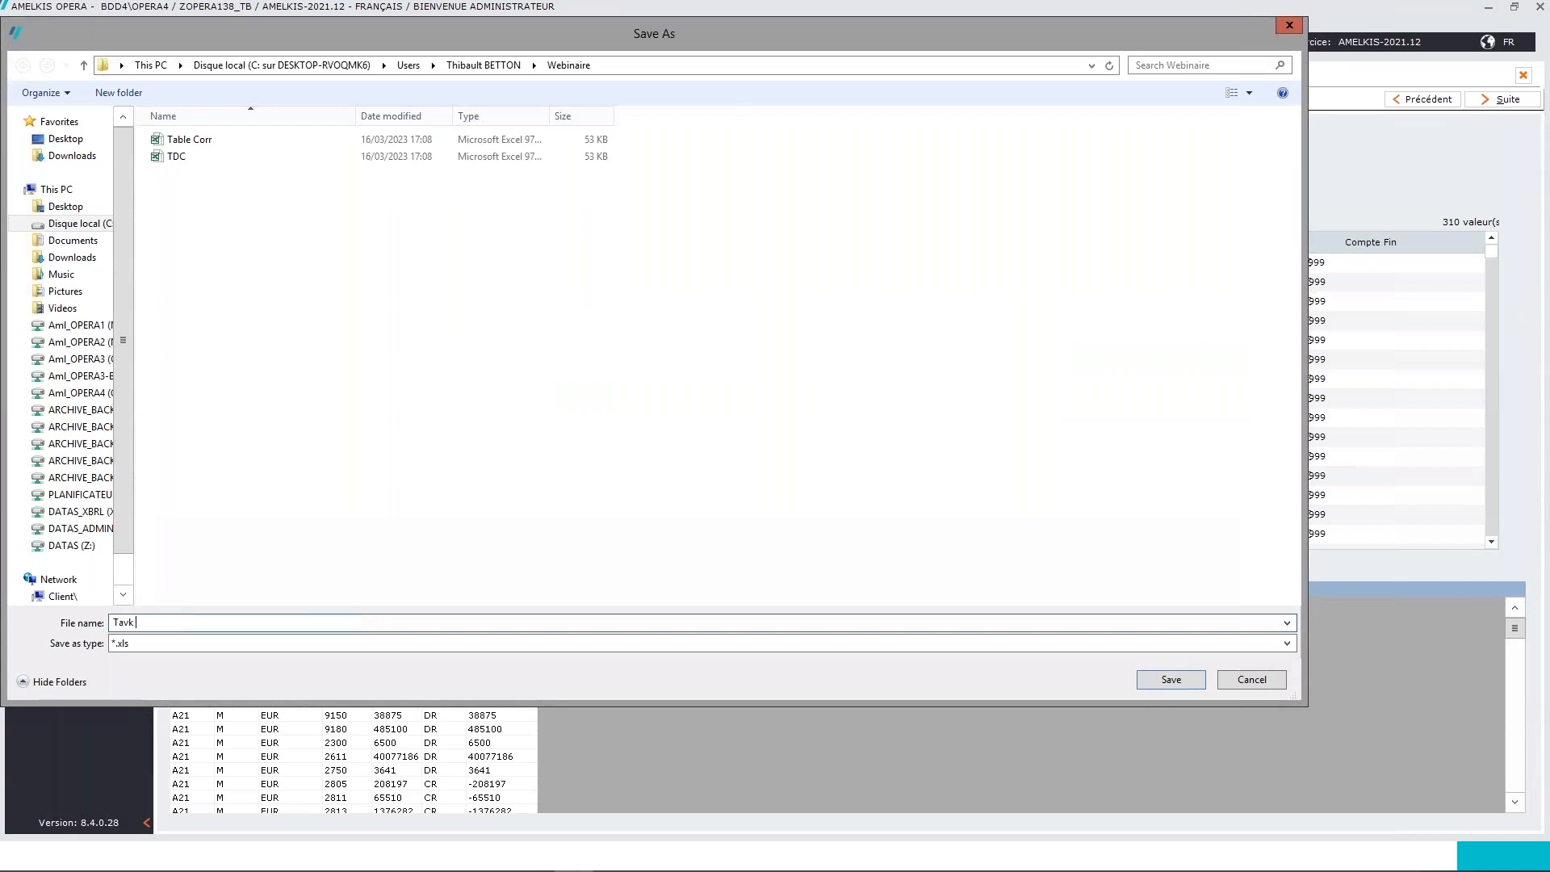
key(BackSpace)
key(BackSpace)
key(BackSpace)
text(able de corresponad)
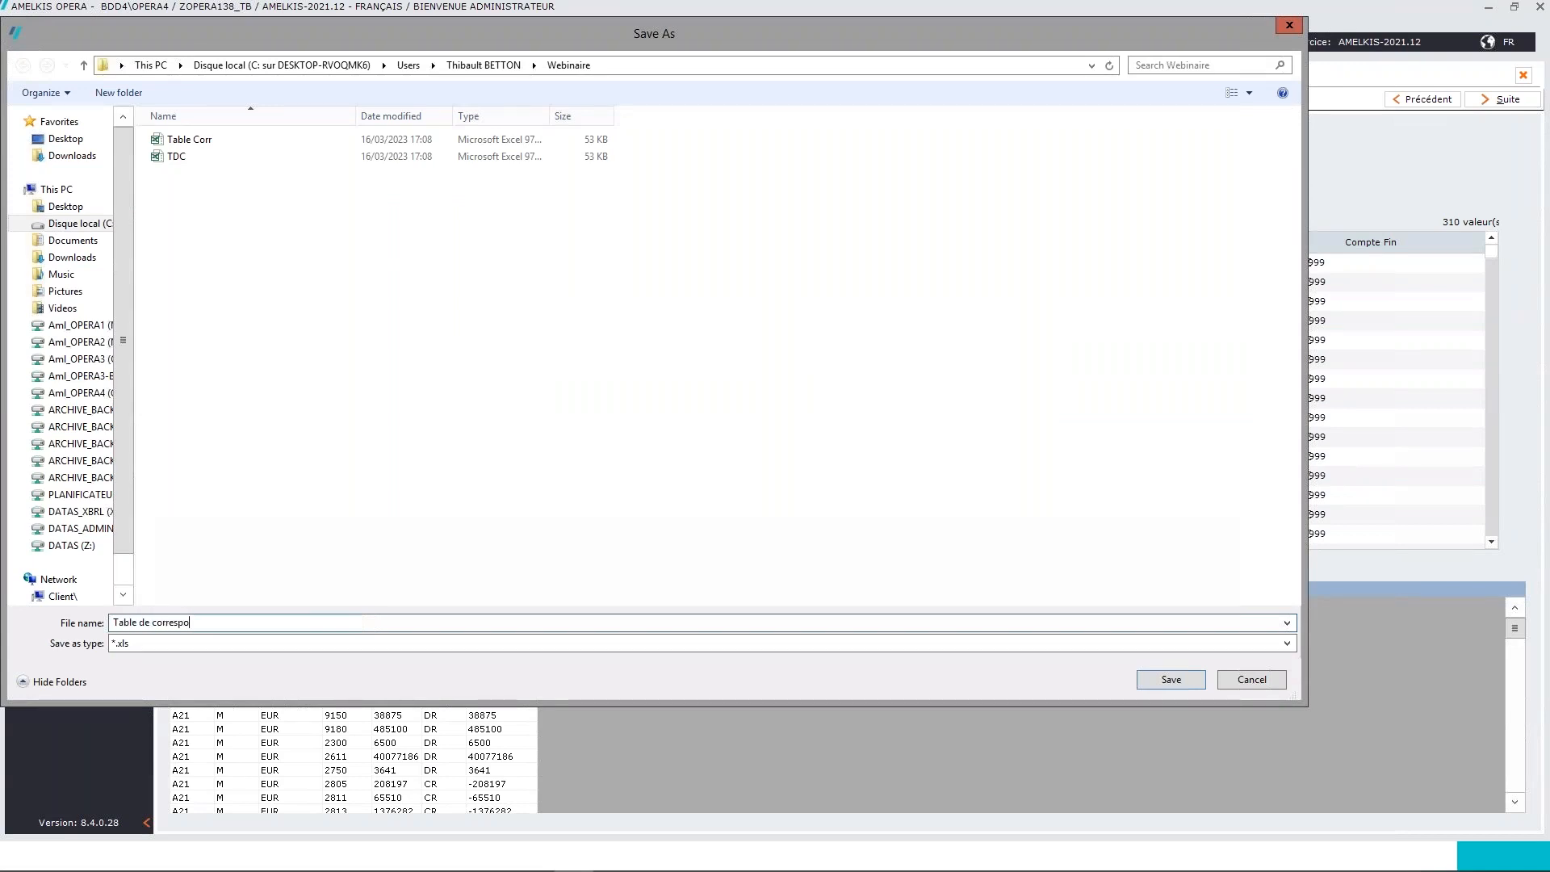
key(BackSpace)
key(BackSpace)
text(dance)
click(1164, 680)
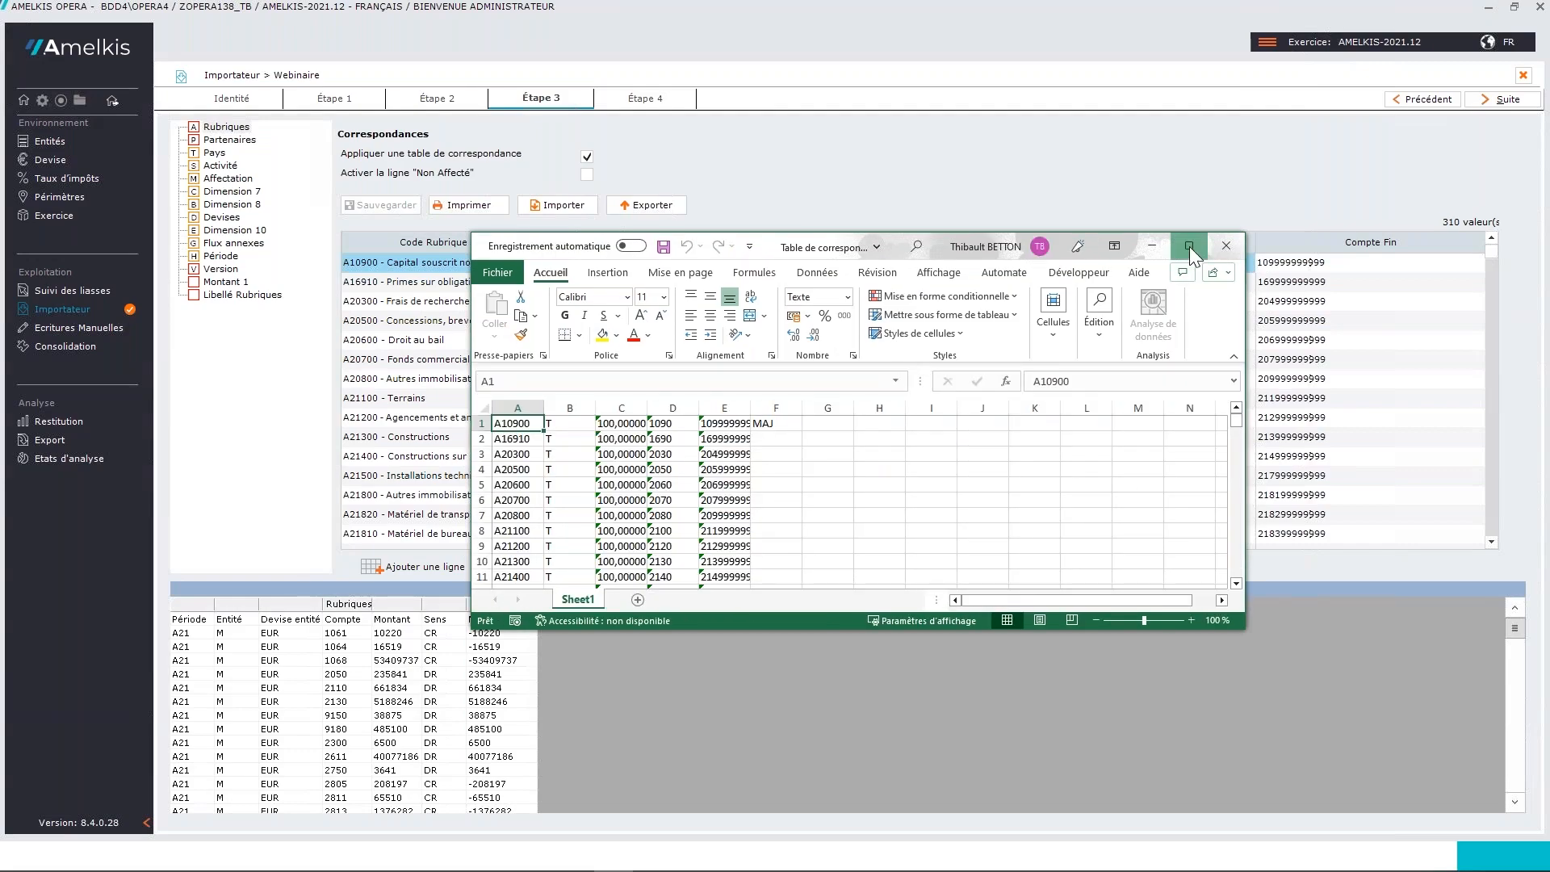
Switch to the exported table in a maximized Excel window and insert an empty row above the A10900 row.
click(1189, 245)
click(11, 191)
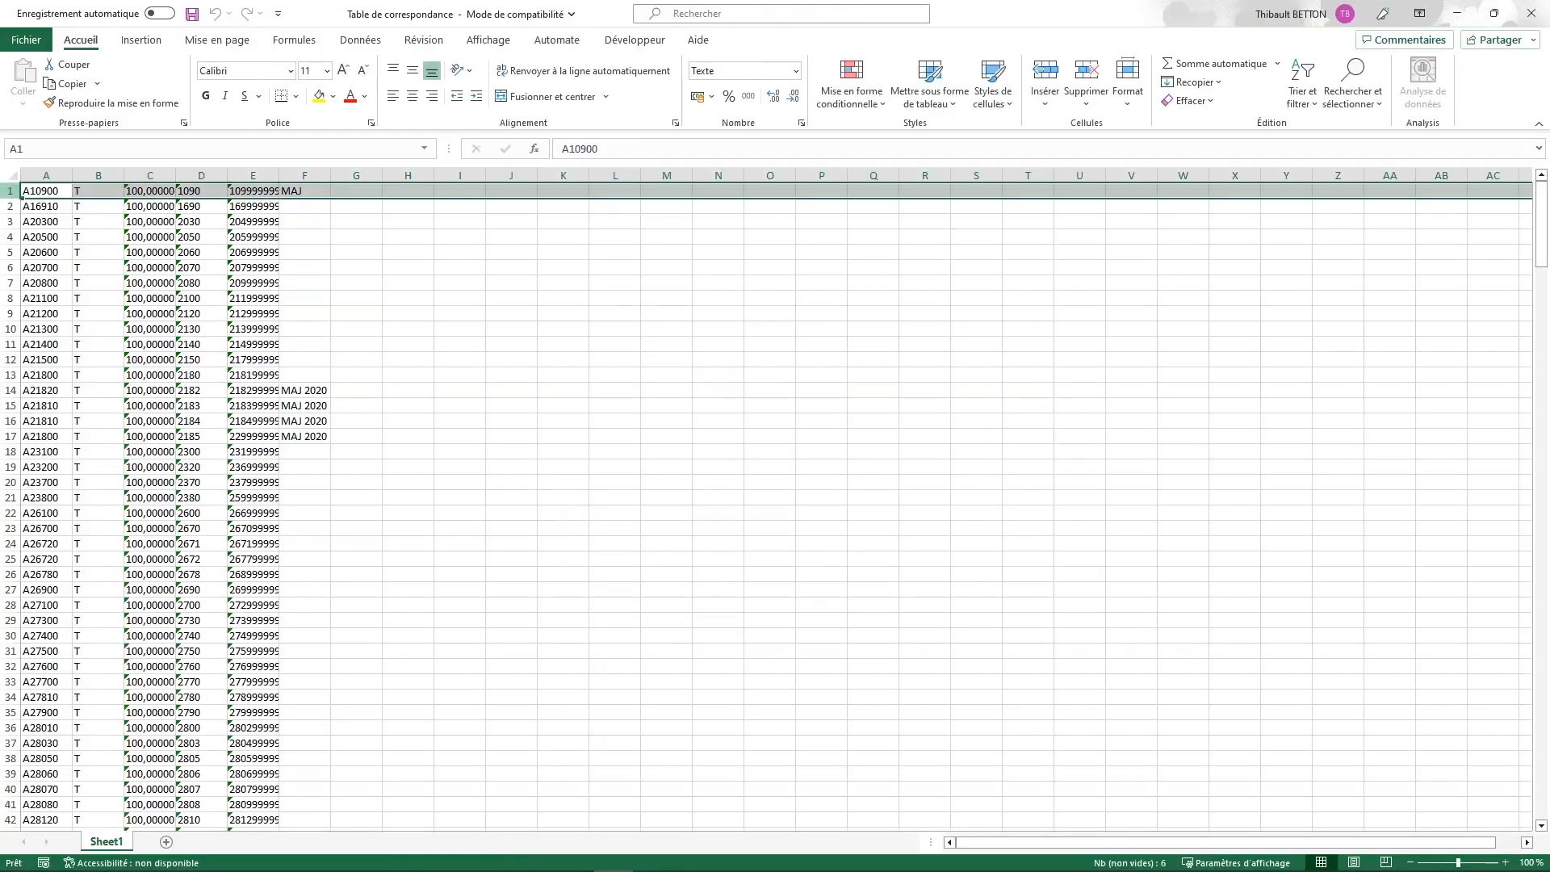
right_click(12, 191)
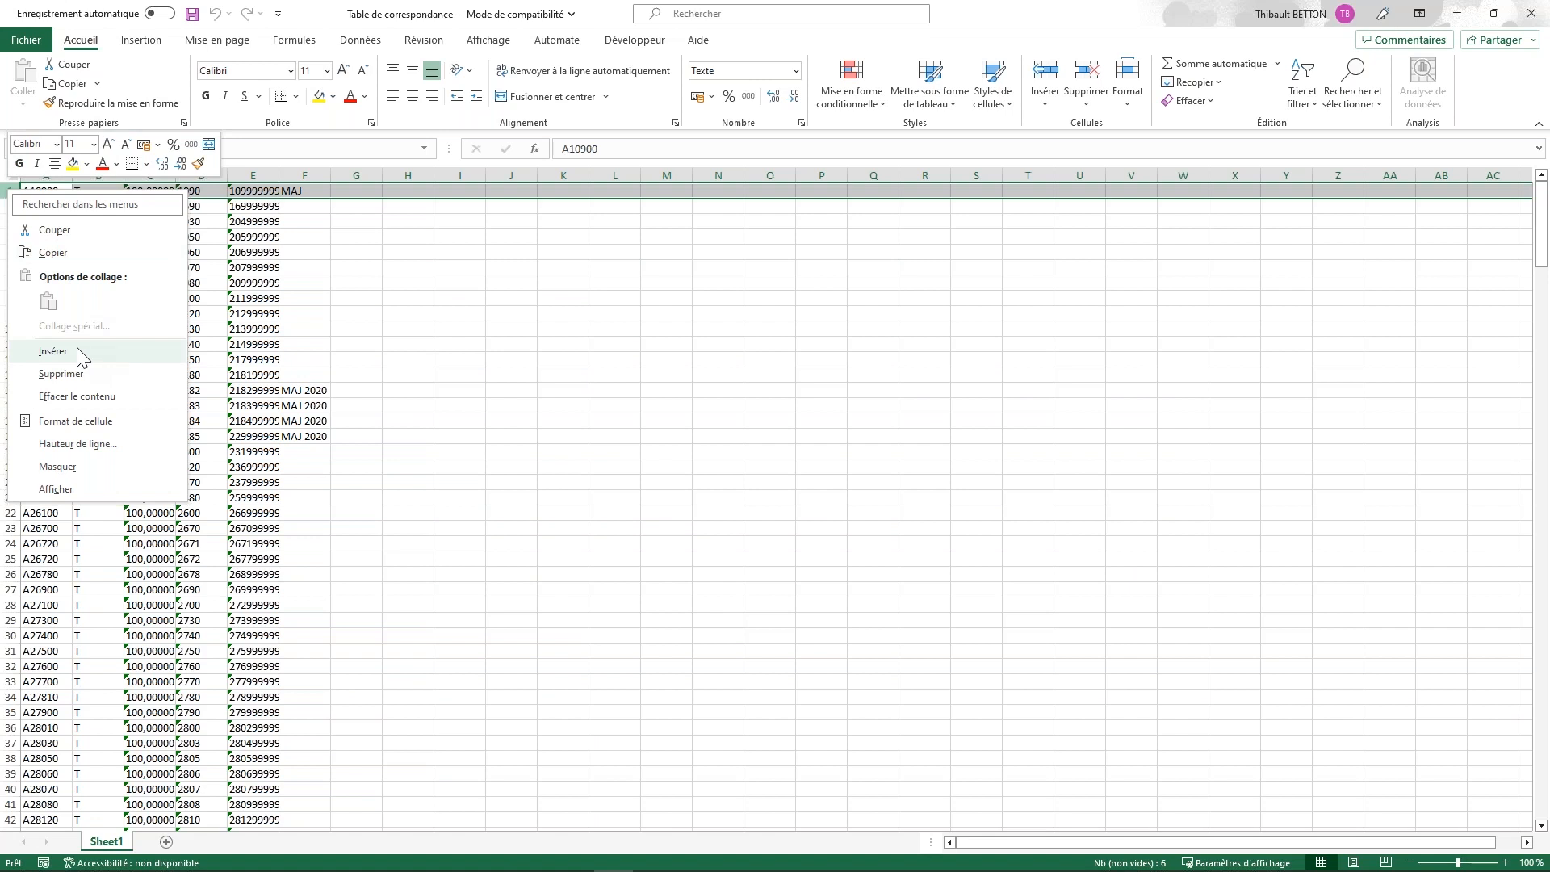
click(80, 352)
click(40, 194)
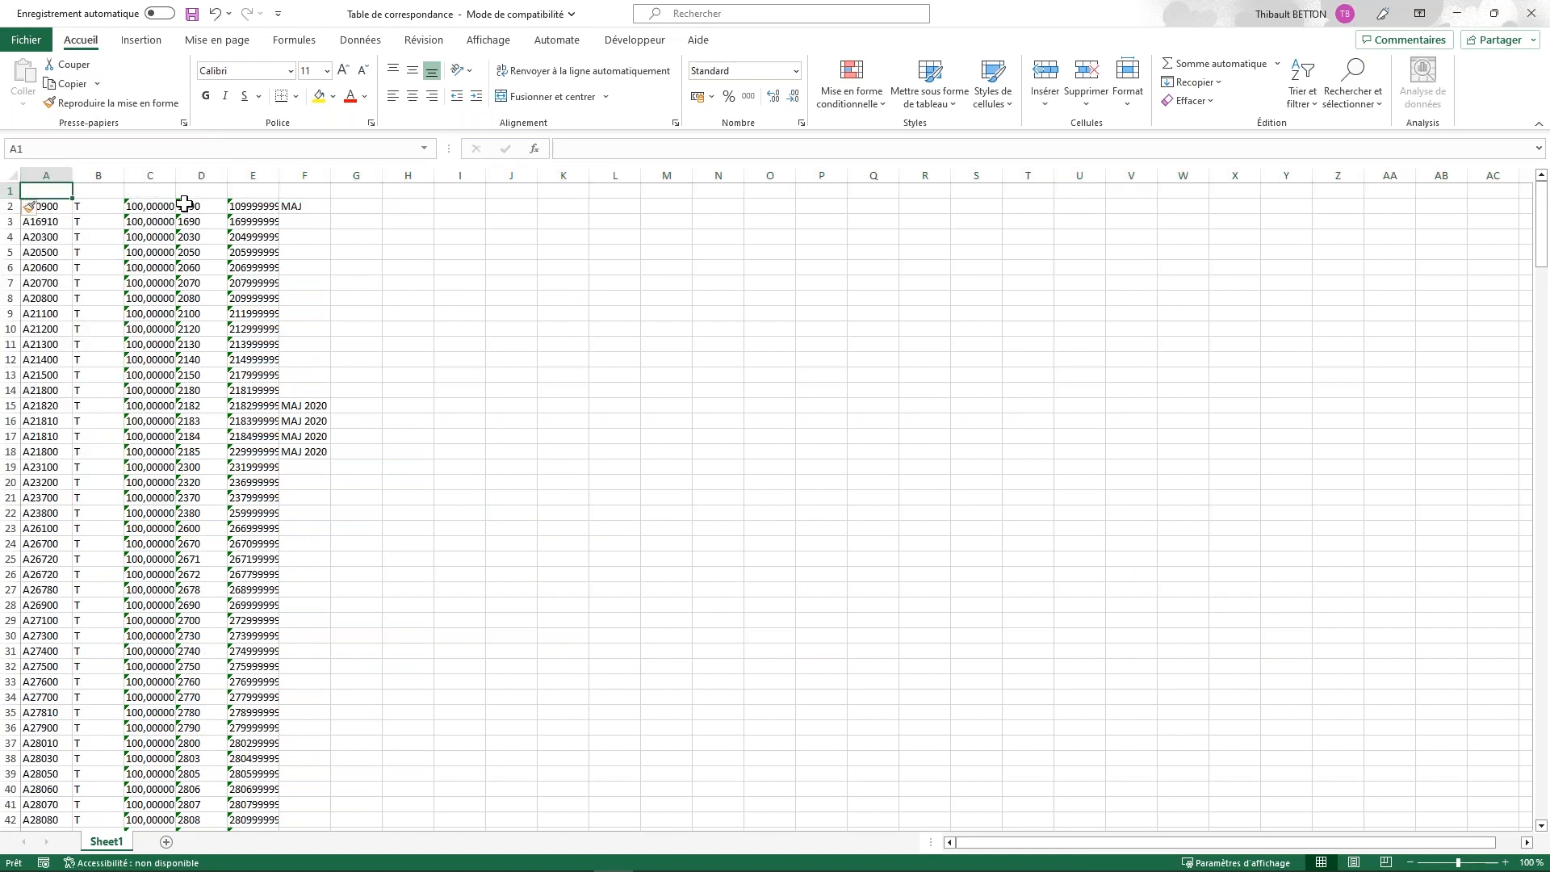
Enter the account range 9150 to 91500000 in cells D1 and E1 of the empty first row.
click(213, 189)
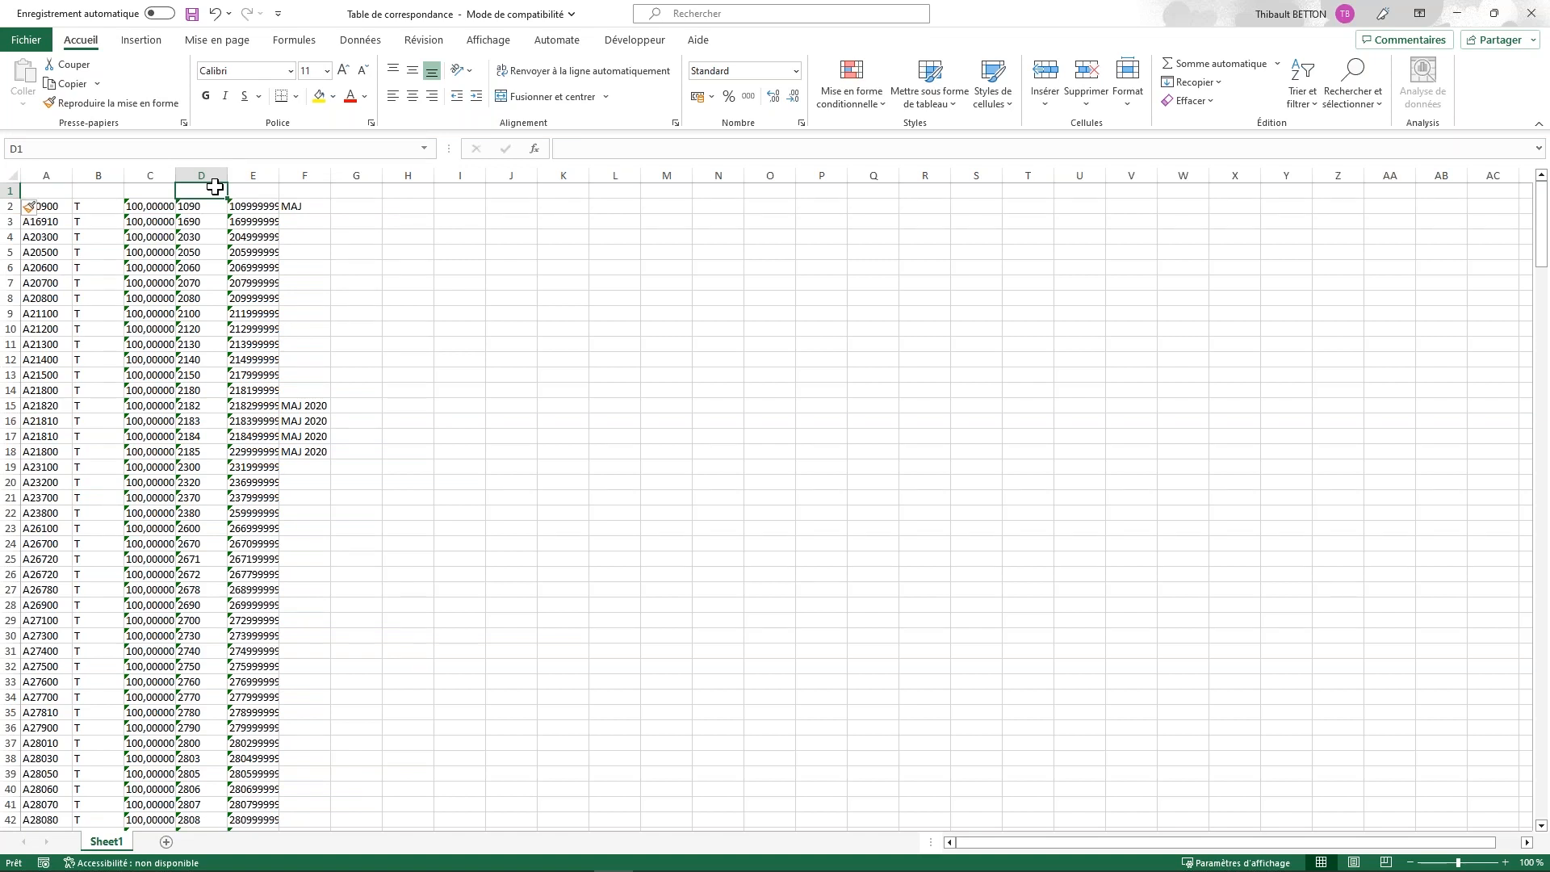
text(9150)
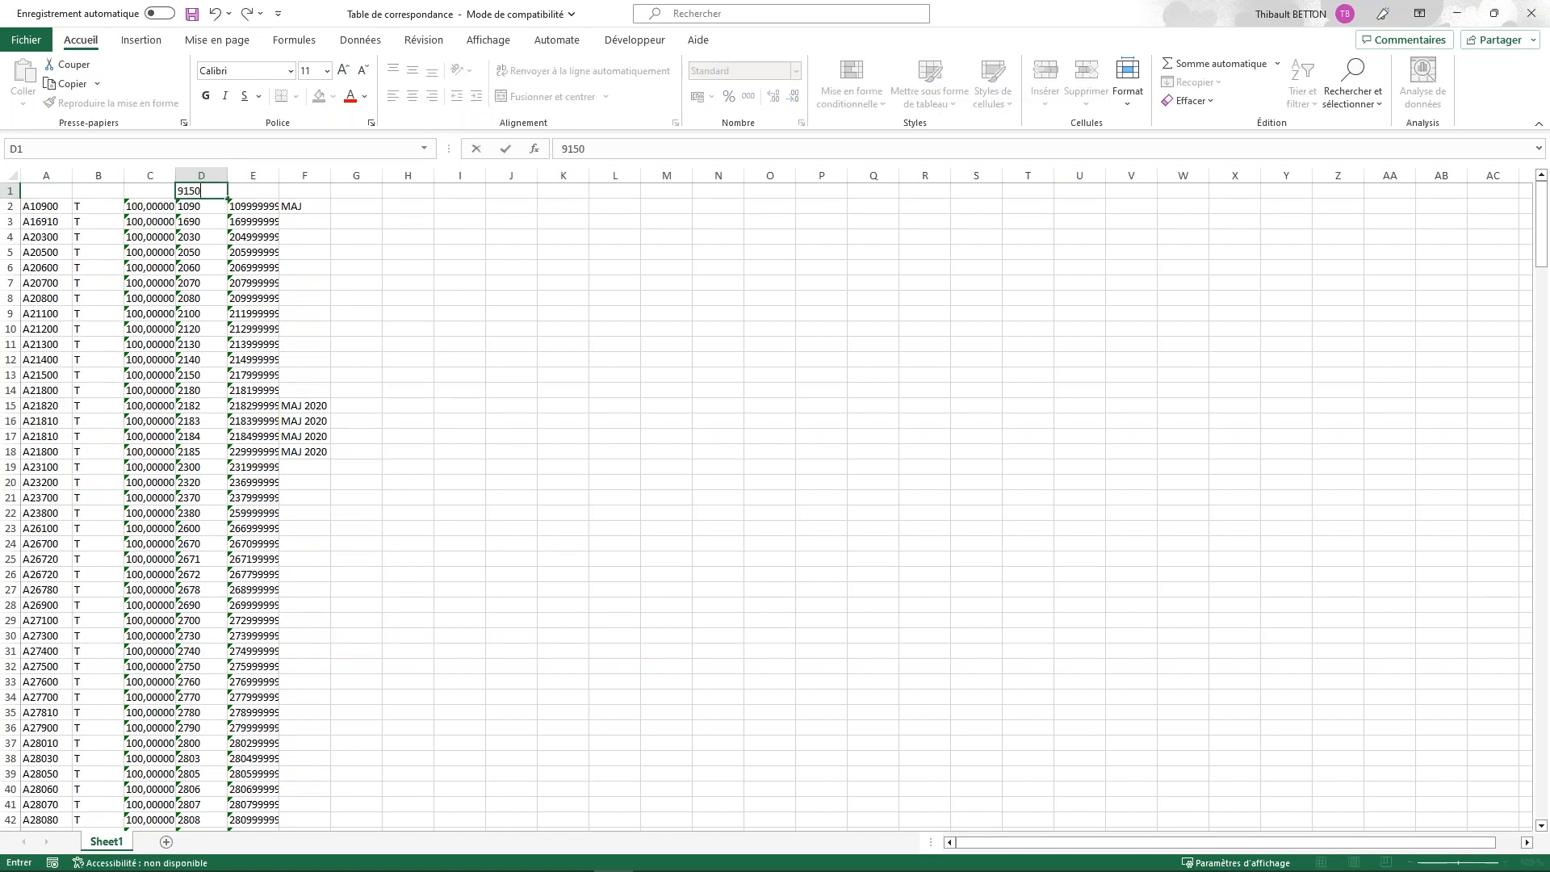
click(249, 191)
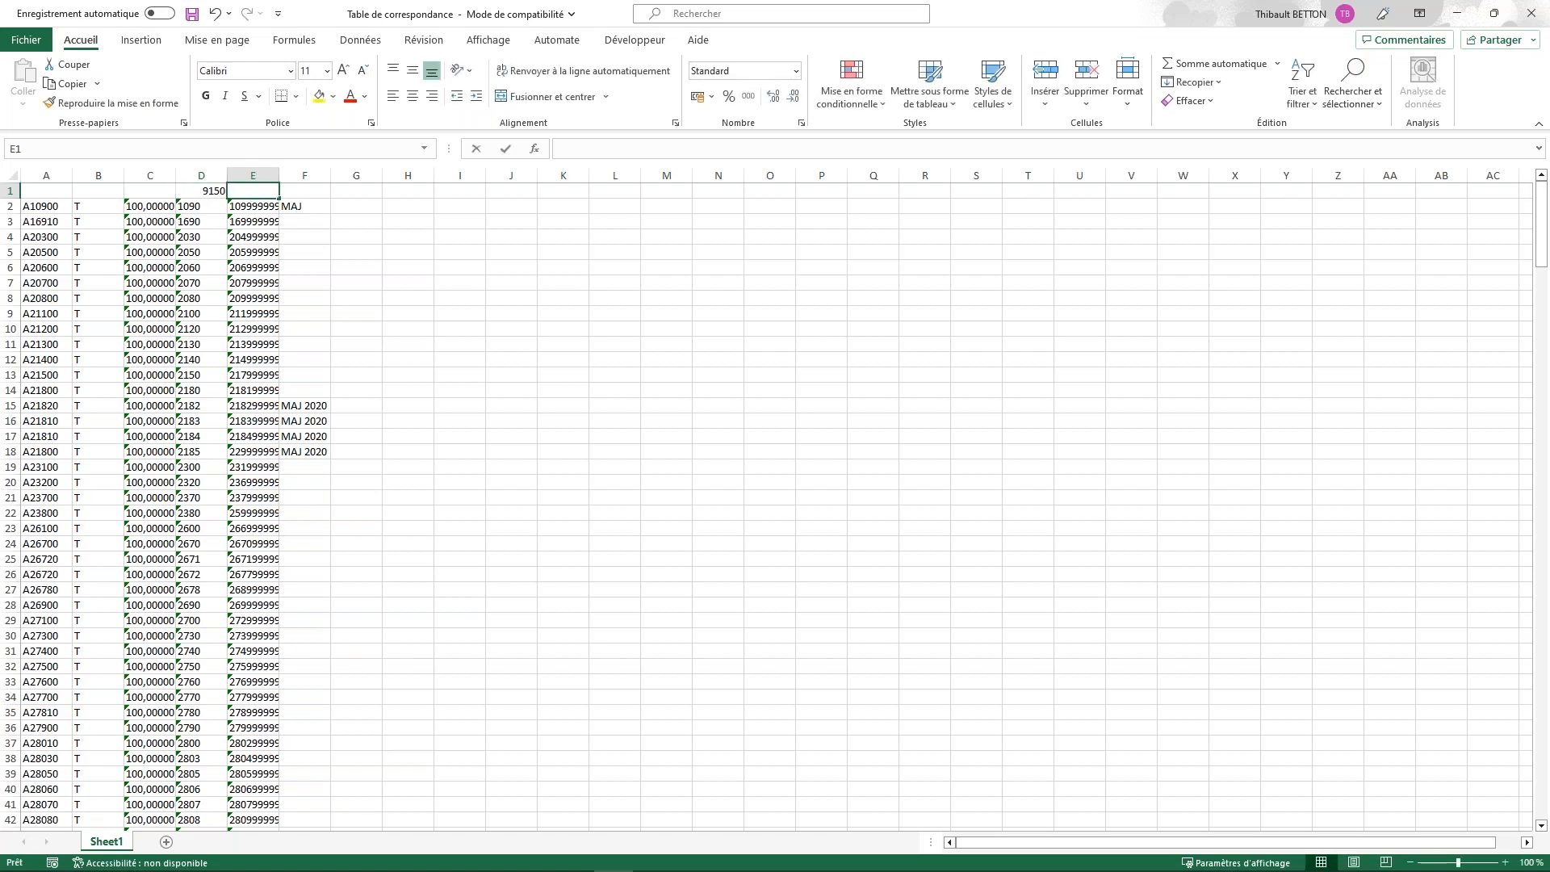
text(9150000)
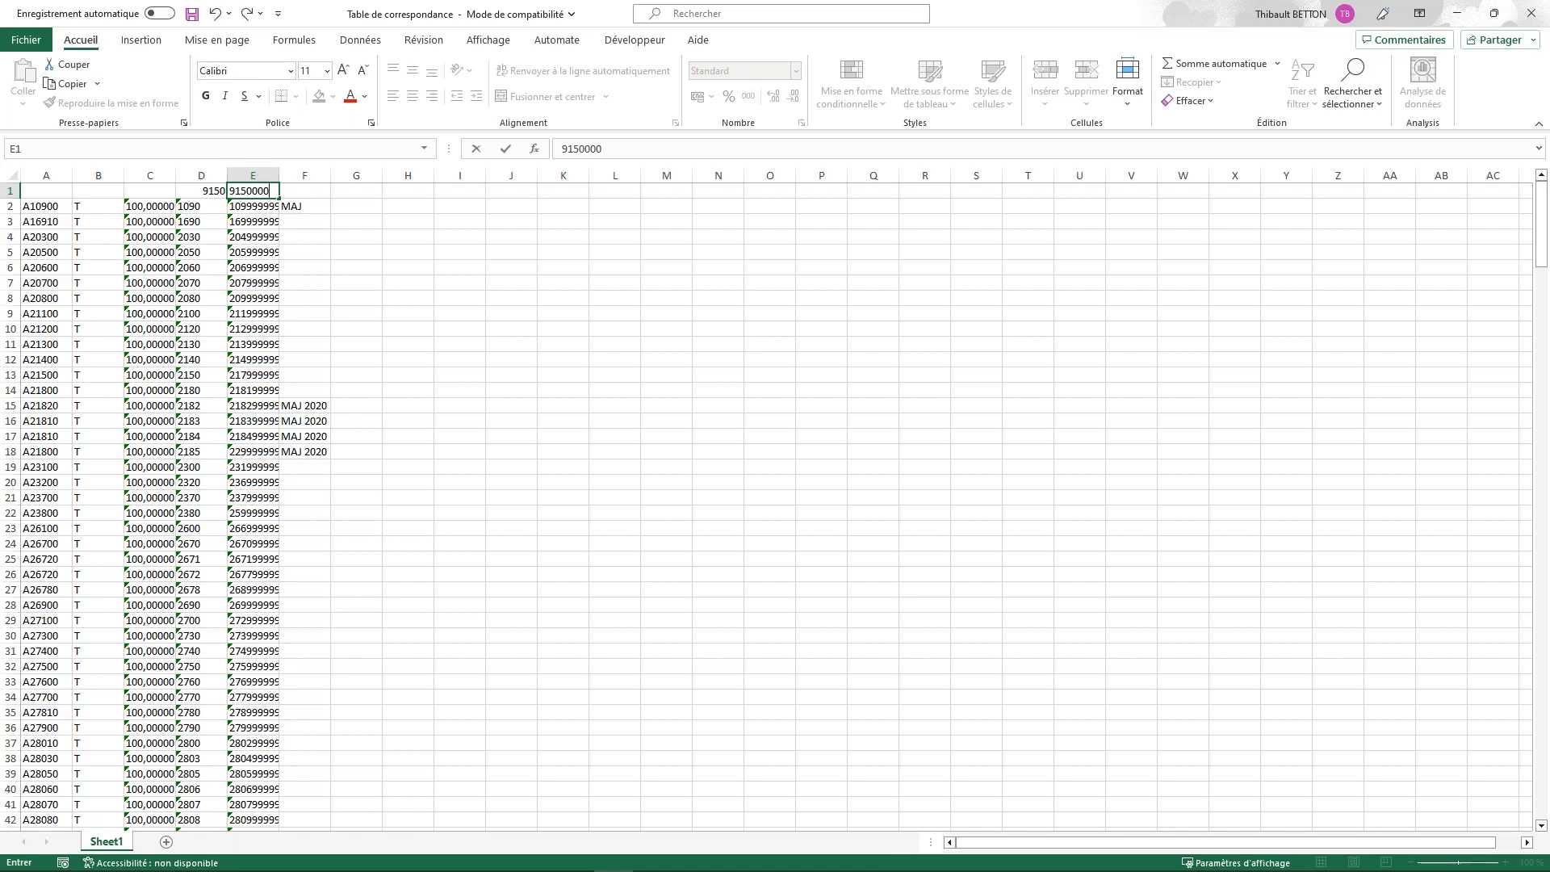
text(0)
key(Return)
Copy the 100,00000 allocation key and the T flow direction from the A10900 row into C1 and B1.
click(153, 189)
click(151, 206)
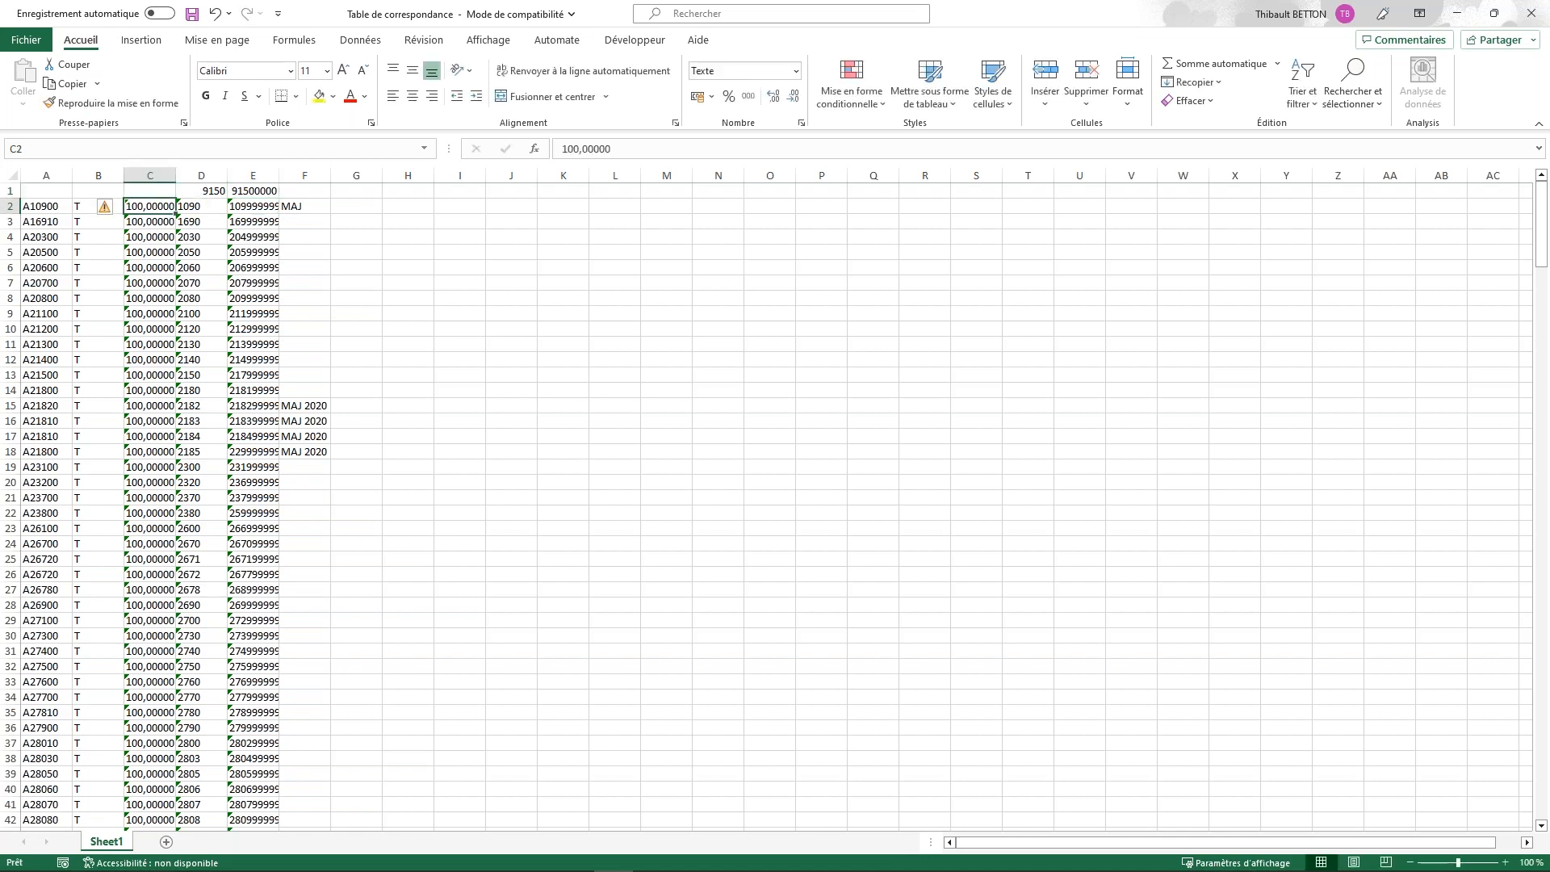
key(ctrl+c)
click(151, 192)
key(ctrl+v)
key(ctrl+c)
click(101, 192)
key(ctrl+v)
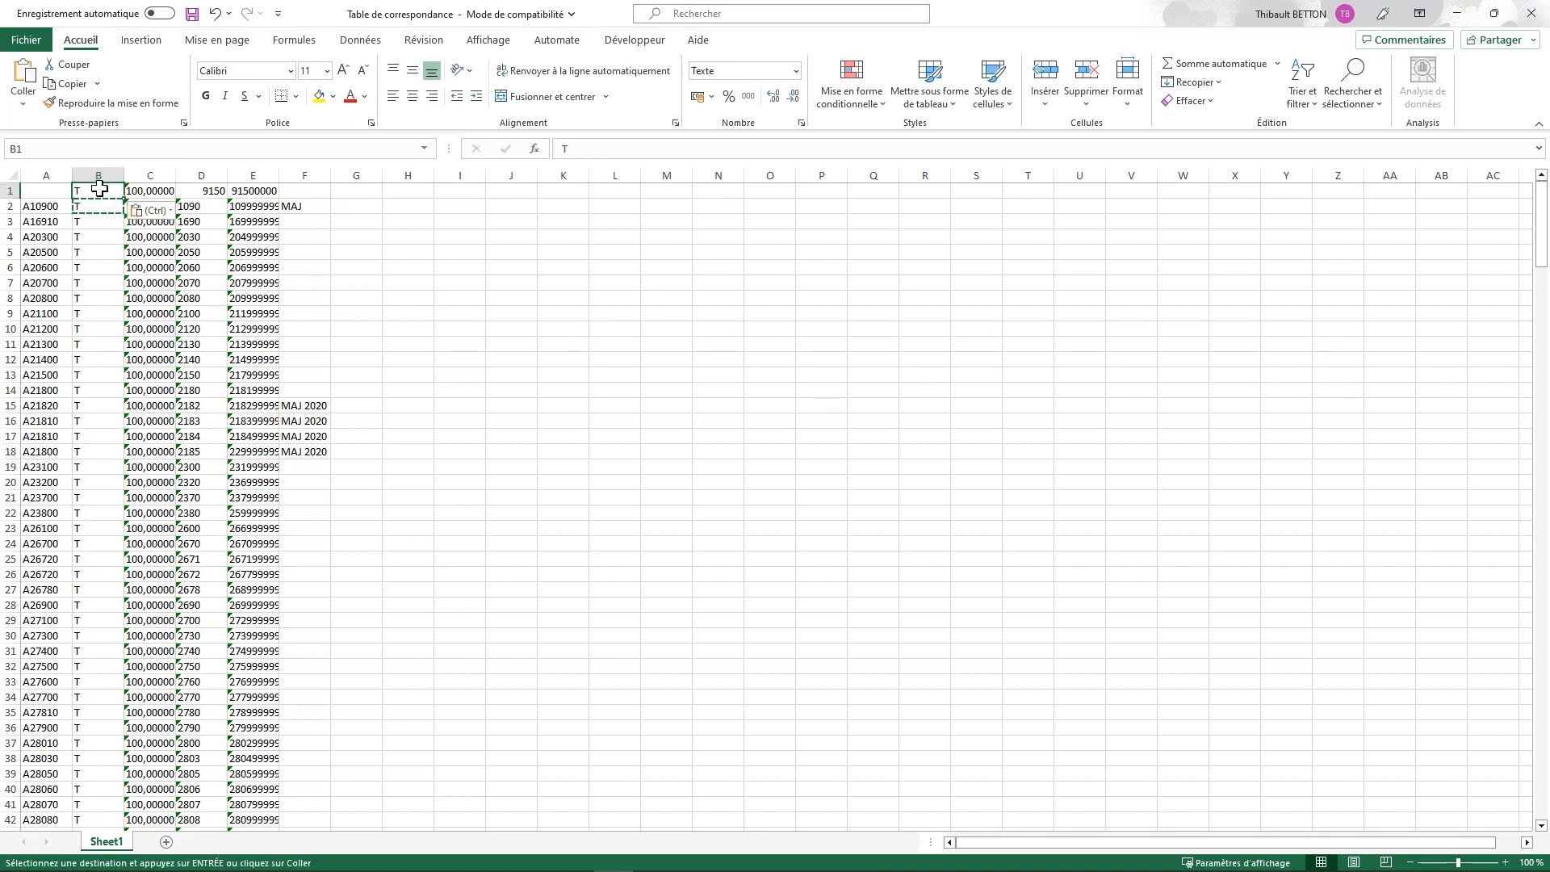
Enter the rubrique code A21500 in cell A1 for the new account range.
click(46, 191)
double_click(50, 191)
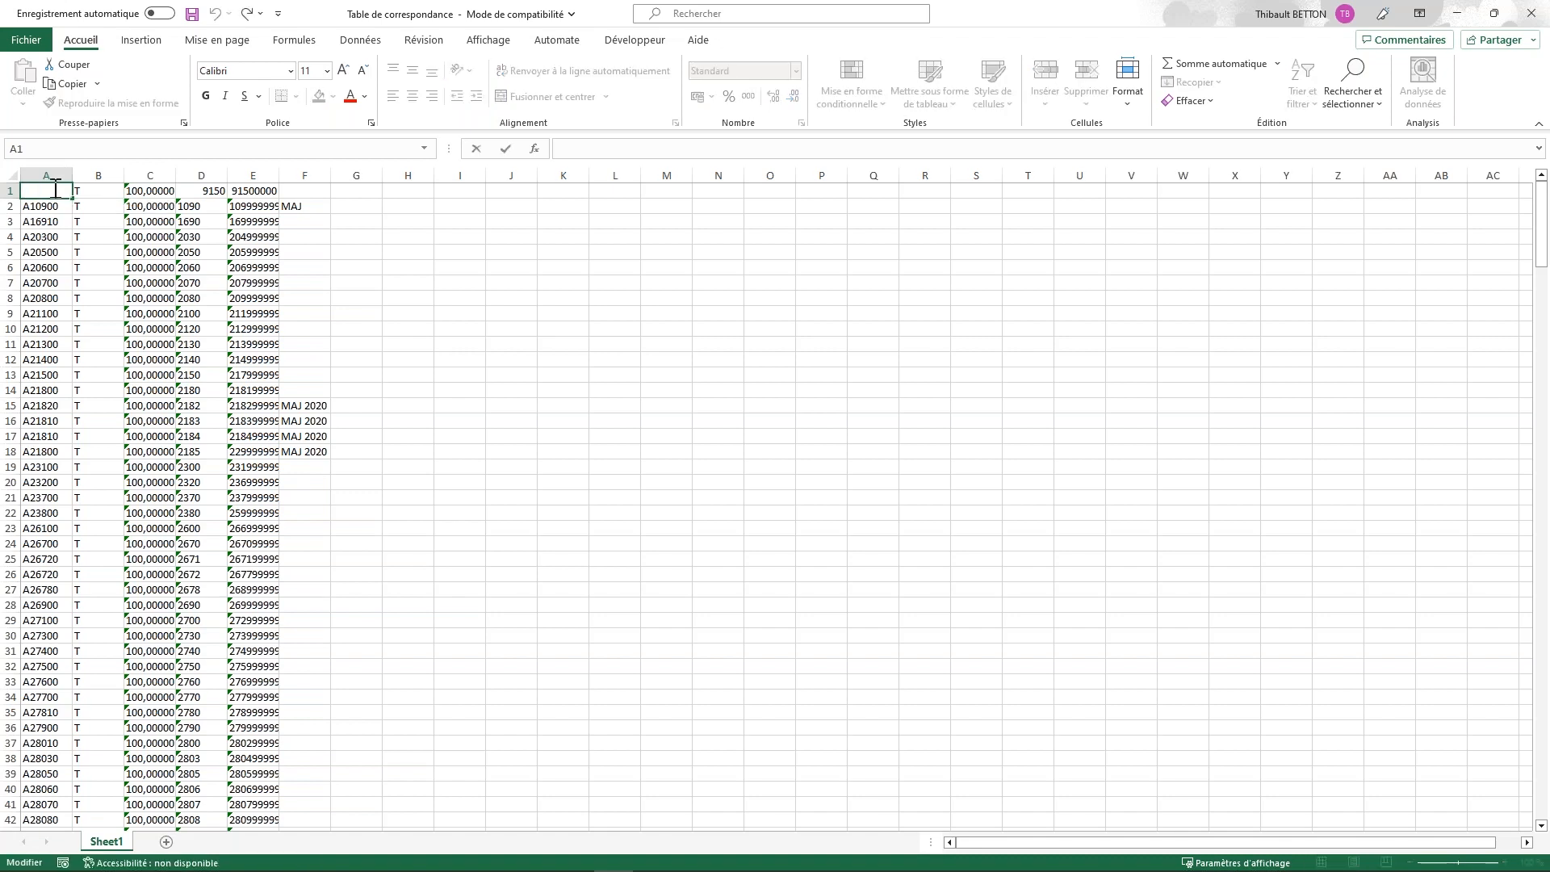
text(A21500)
key(Return)
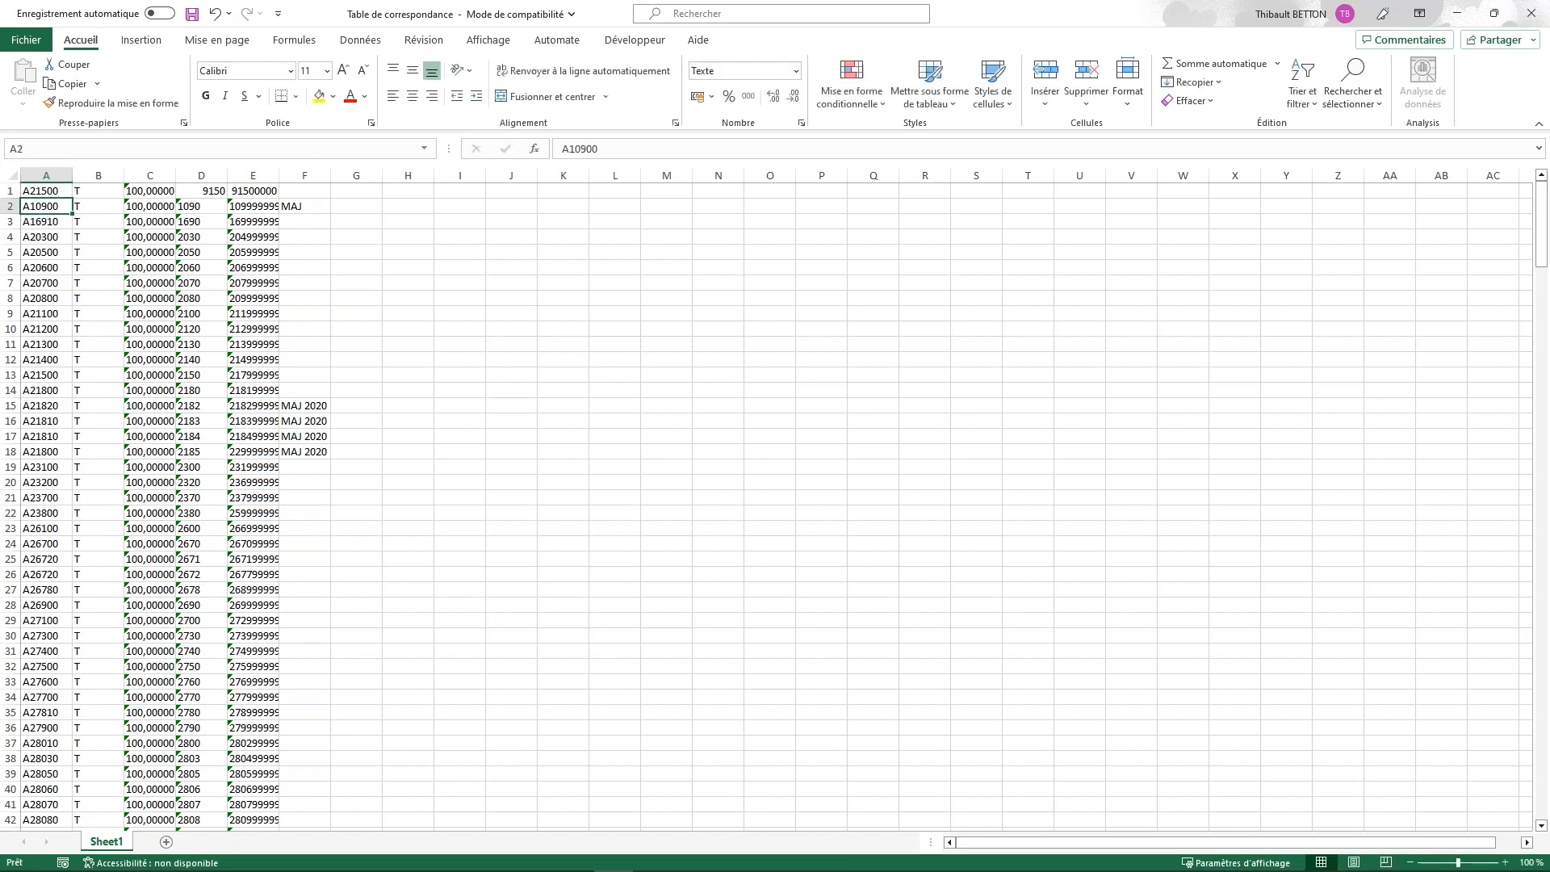
right_click(11, 191)
click(50, 352)
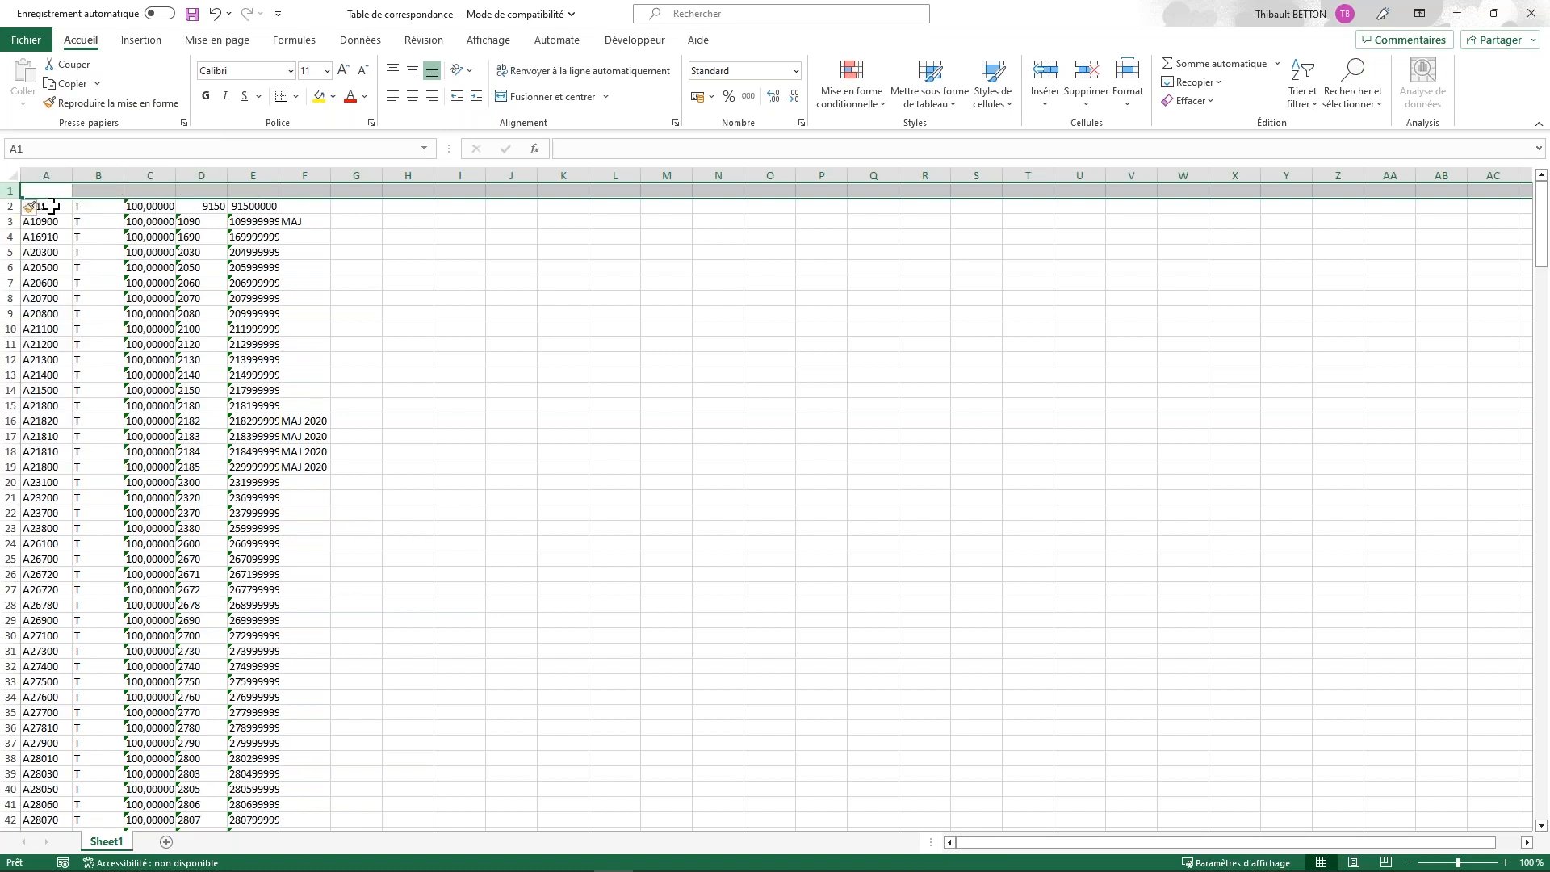
right_click(16, 188)
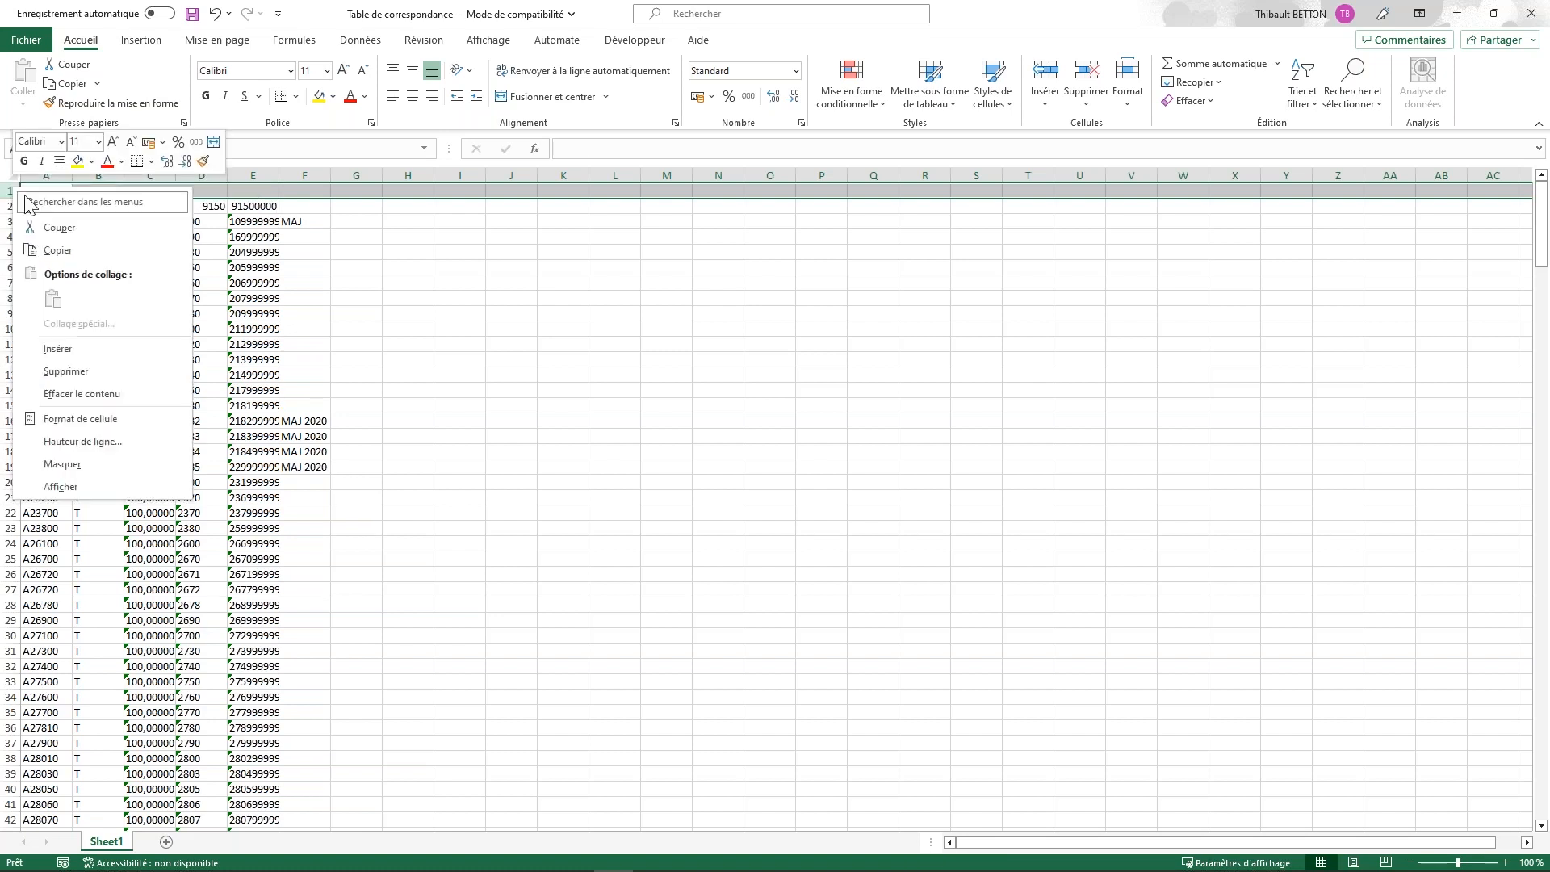
click(58, 373)
click(549, 358)
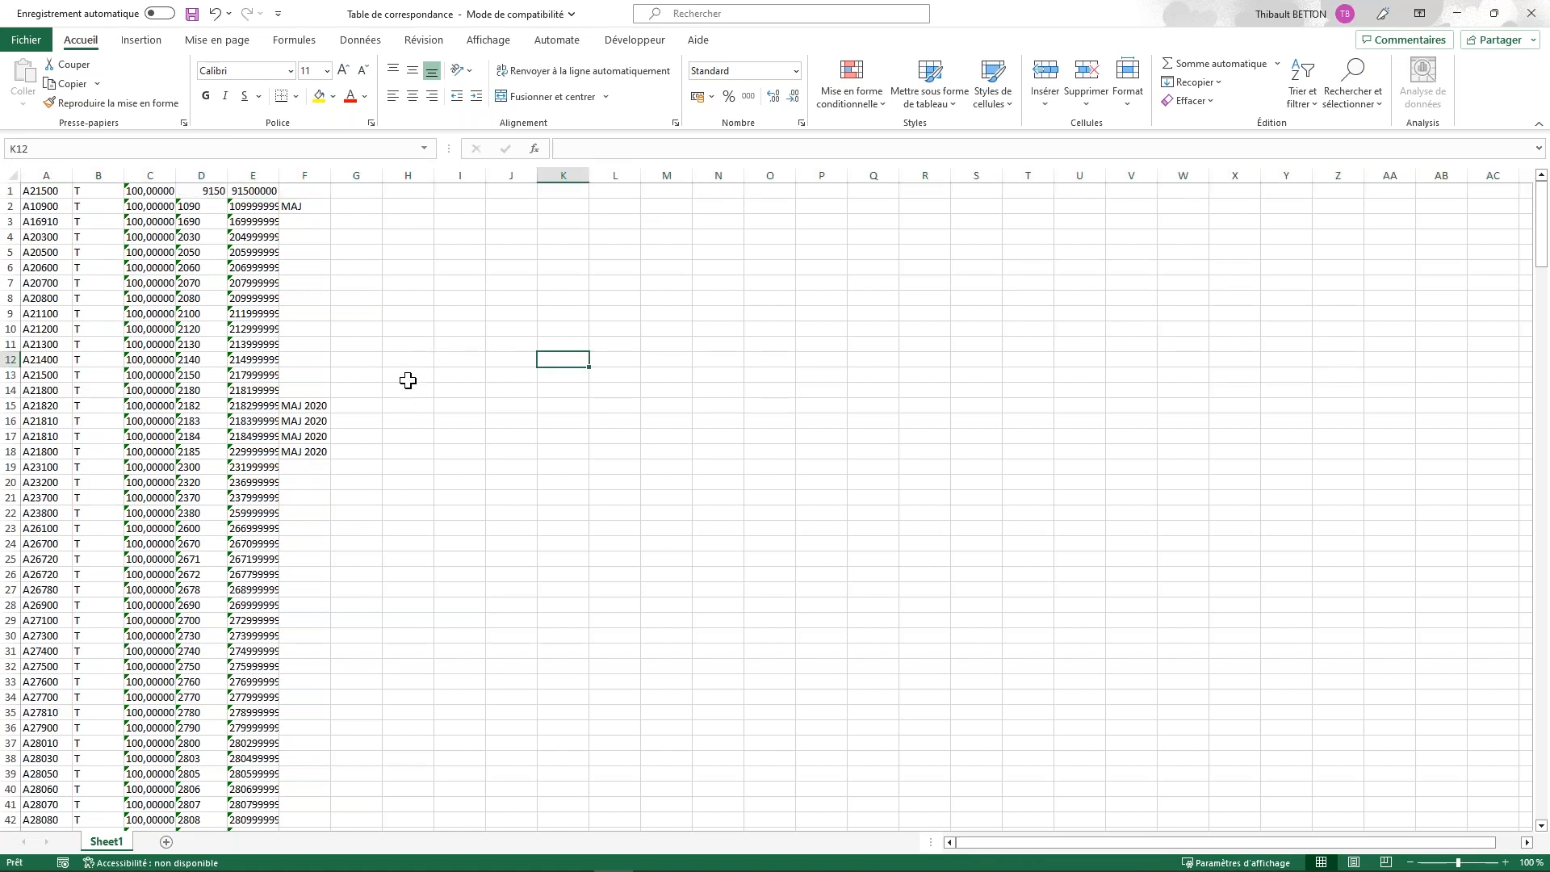
Save the edited Table de correspondance workbook.
click(11, 190)
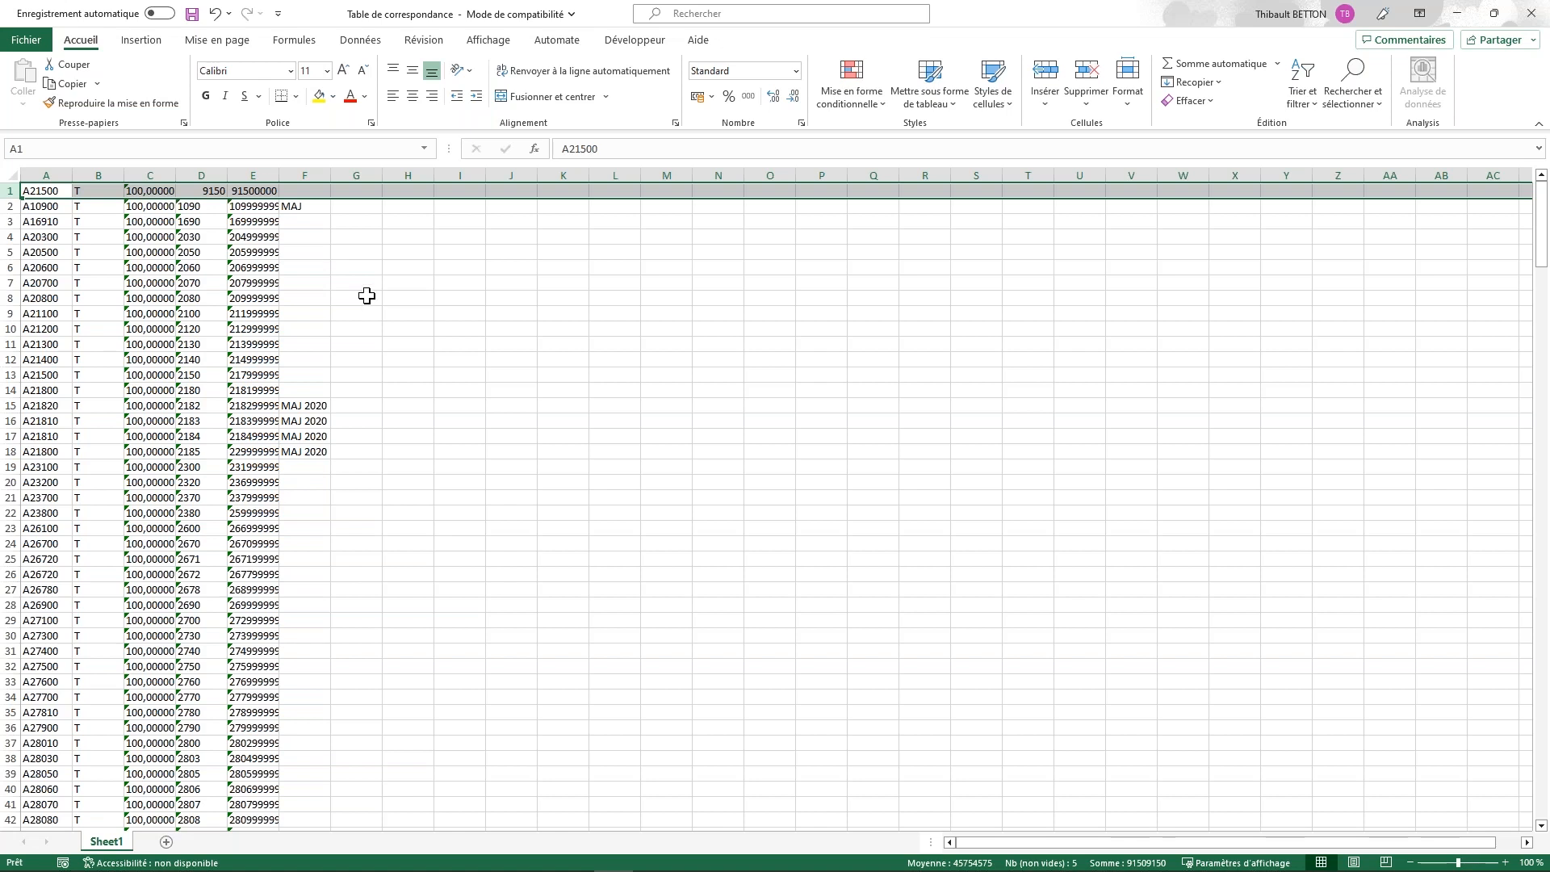
click(367, 296)
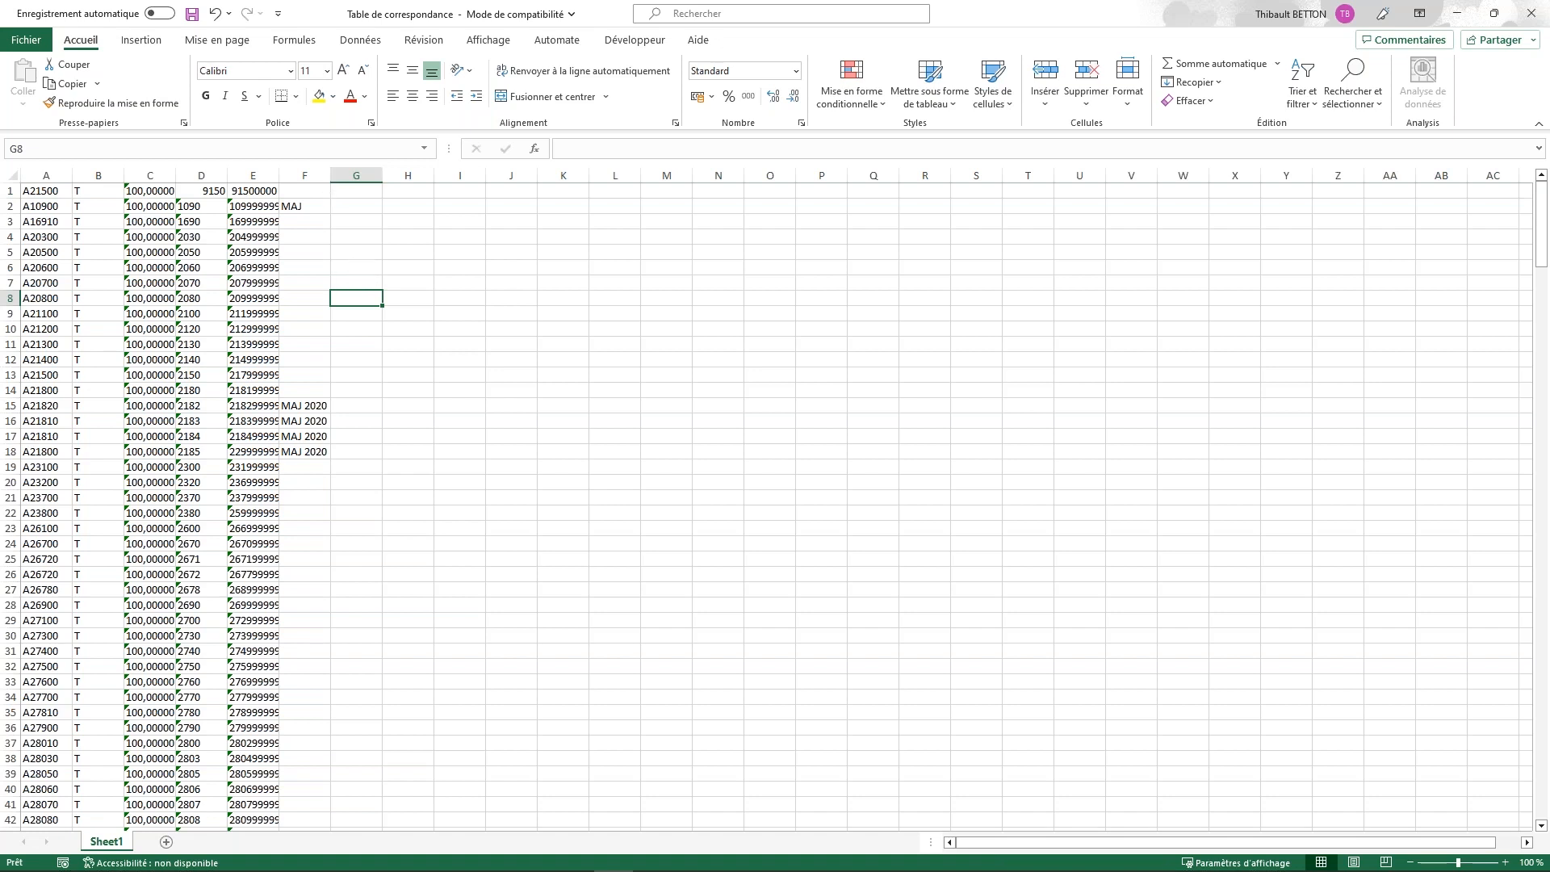
click(192, 15)
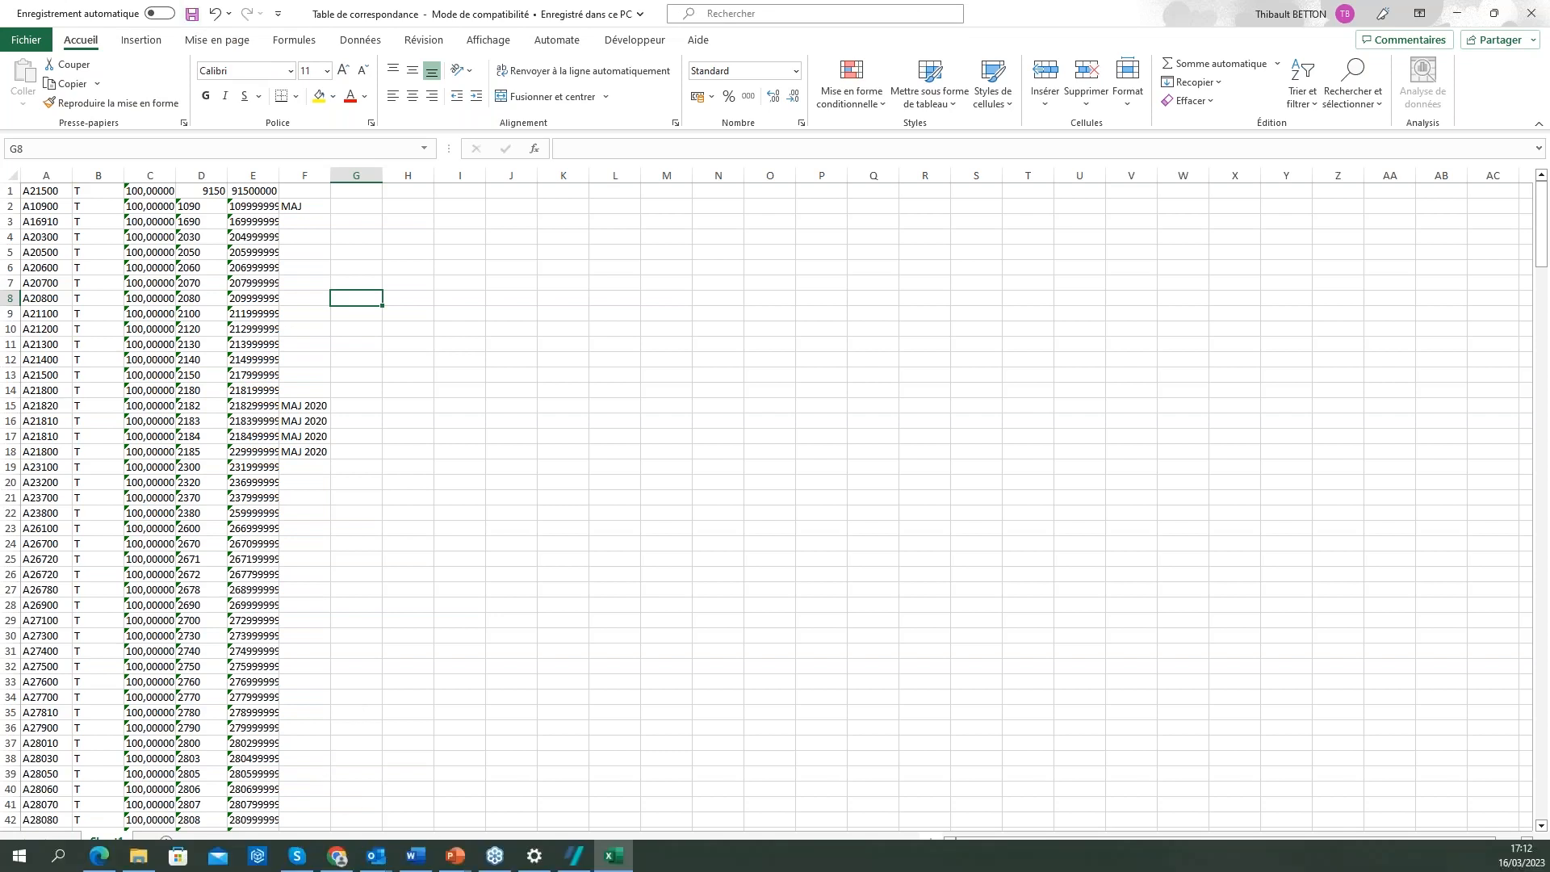
Switch to Amelkis Opera and import Table de correspondance from the Webinaire folder, using Remplacer for the existing data.
click(574, 857)
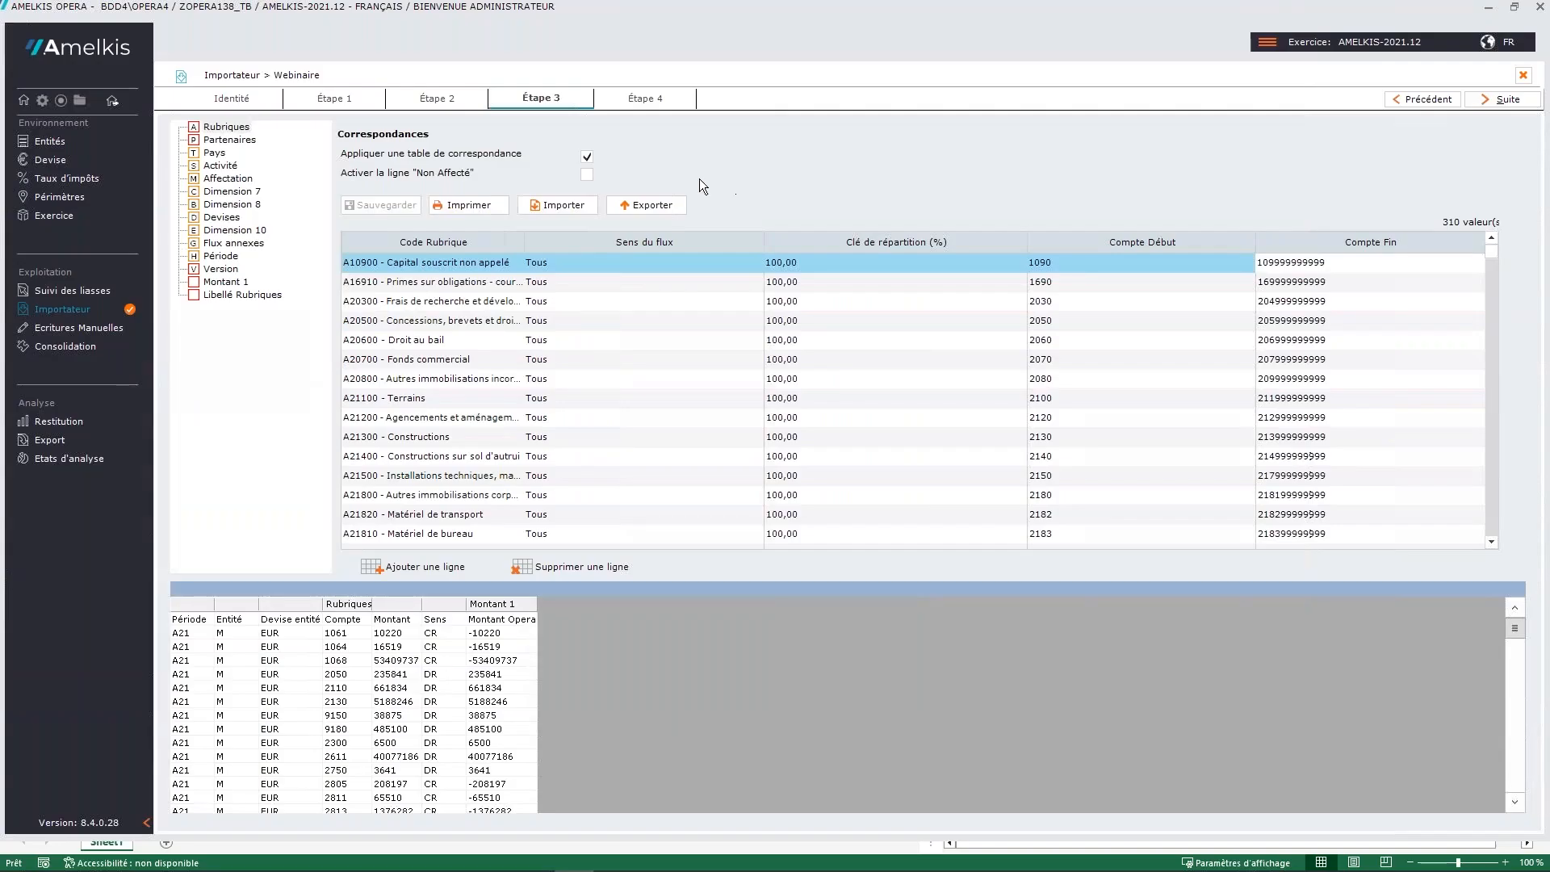
click(563, 207)
click(436, 224)
double_click(540, 311)
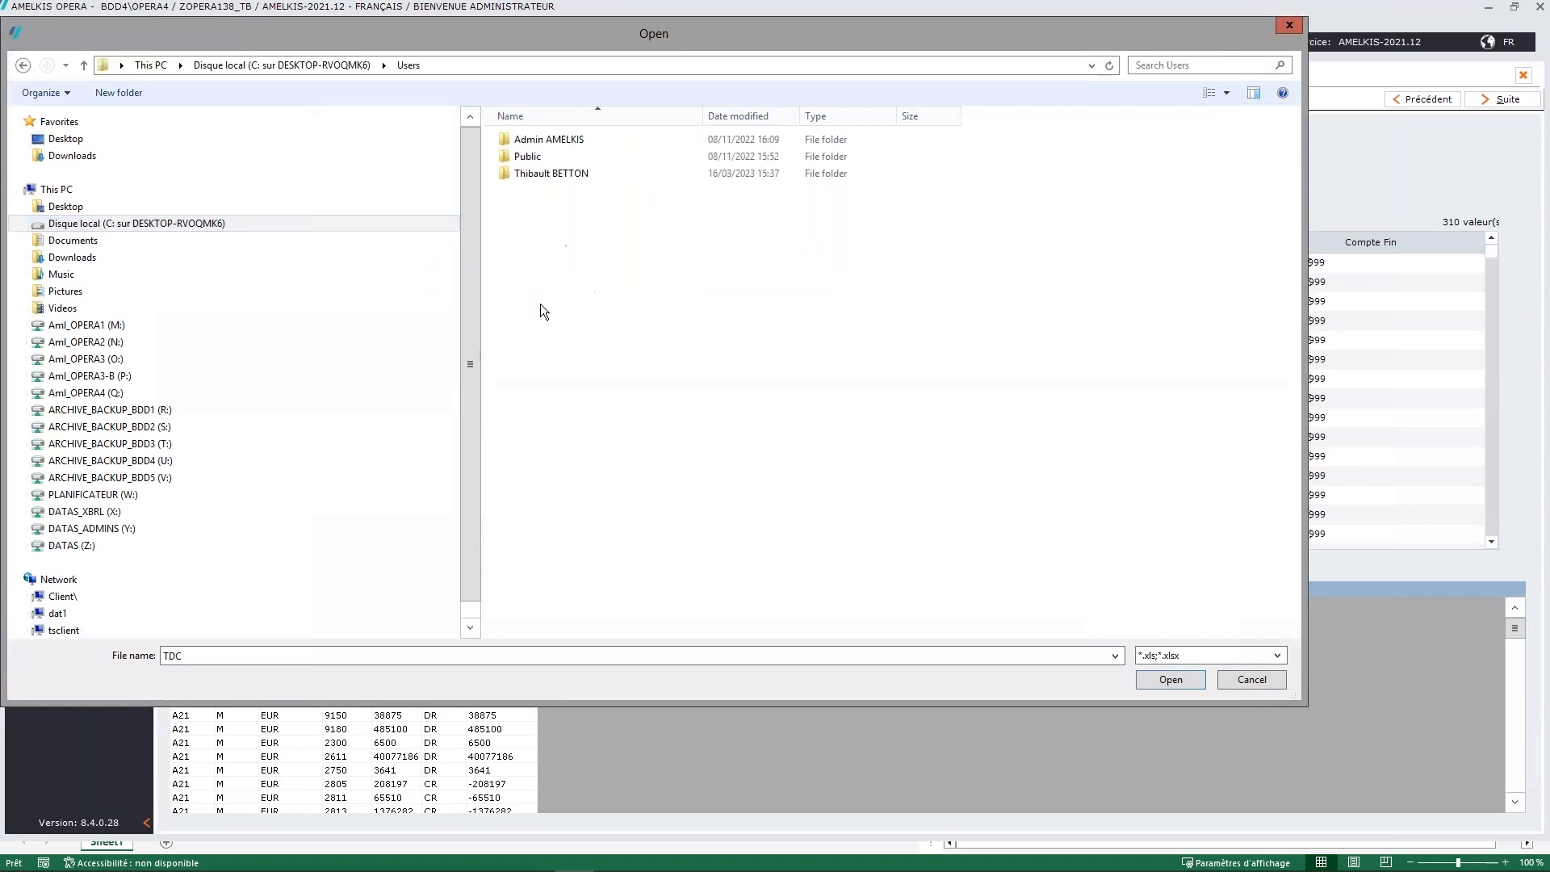
click(583, 172)
double_click(583, 173)
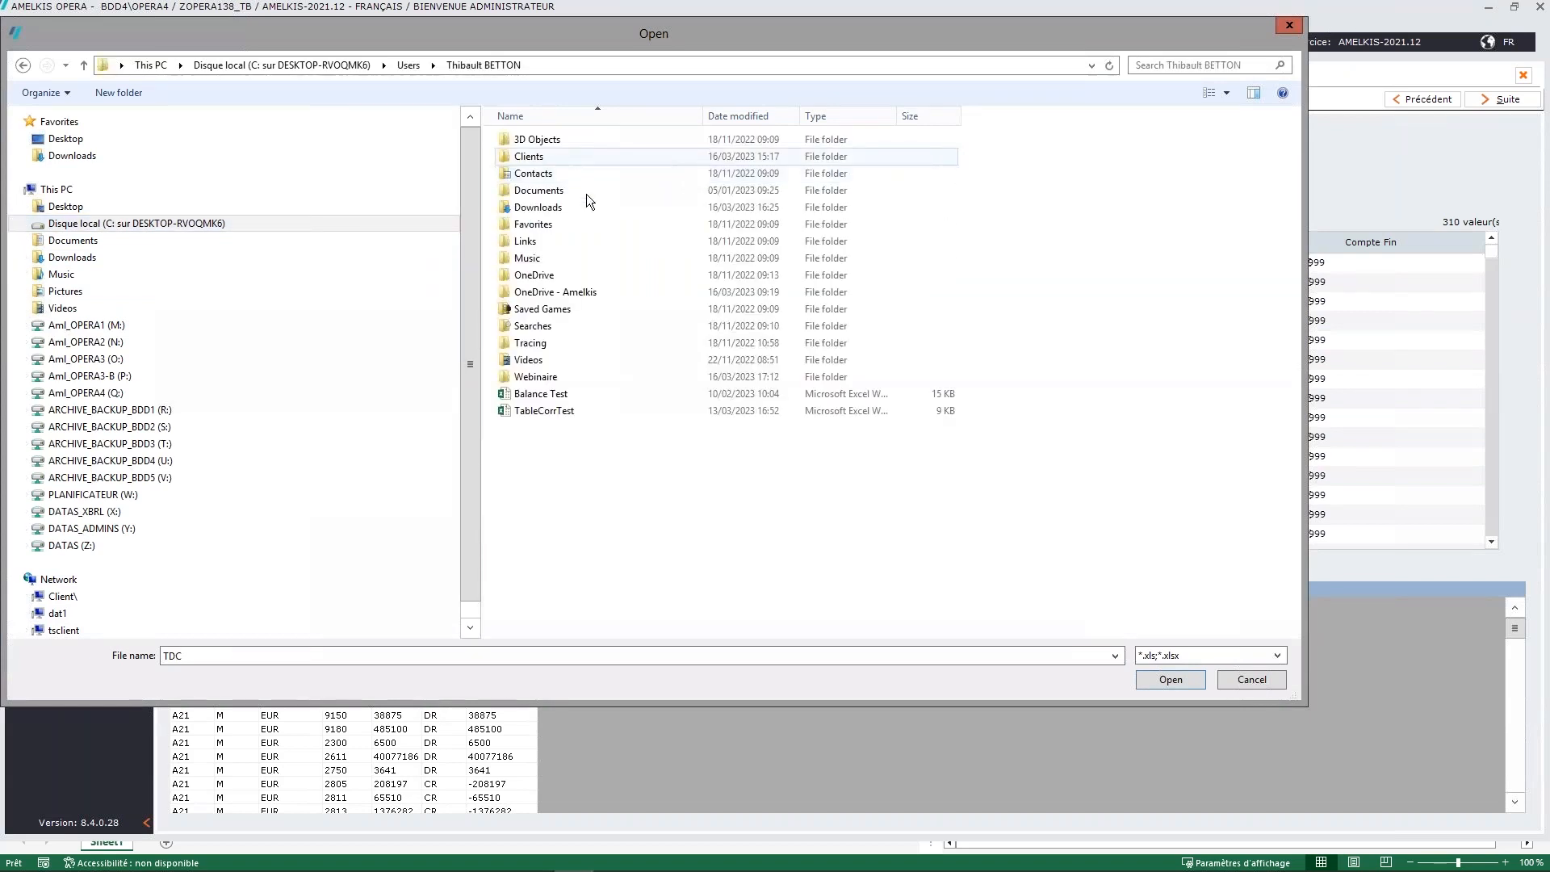
double_click(551, 375)
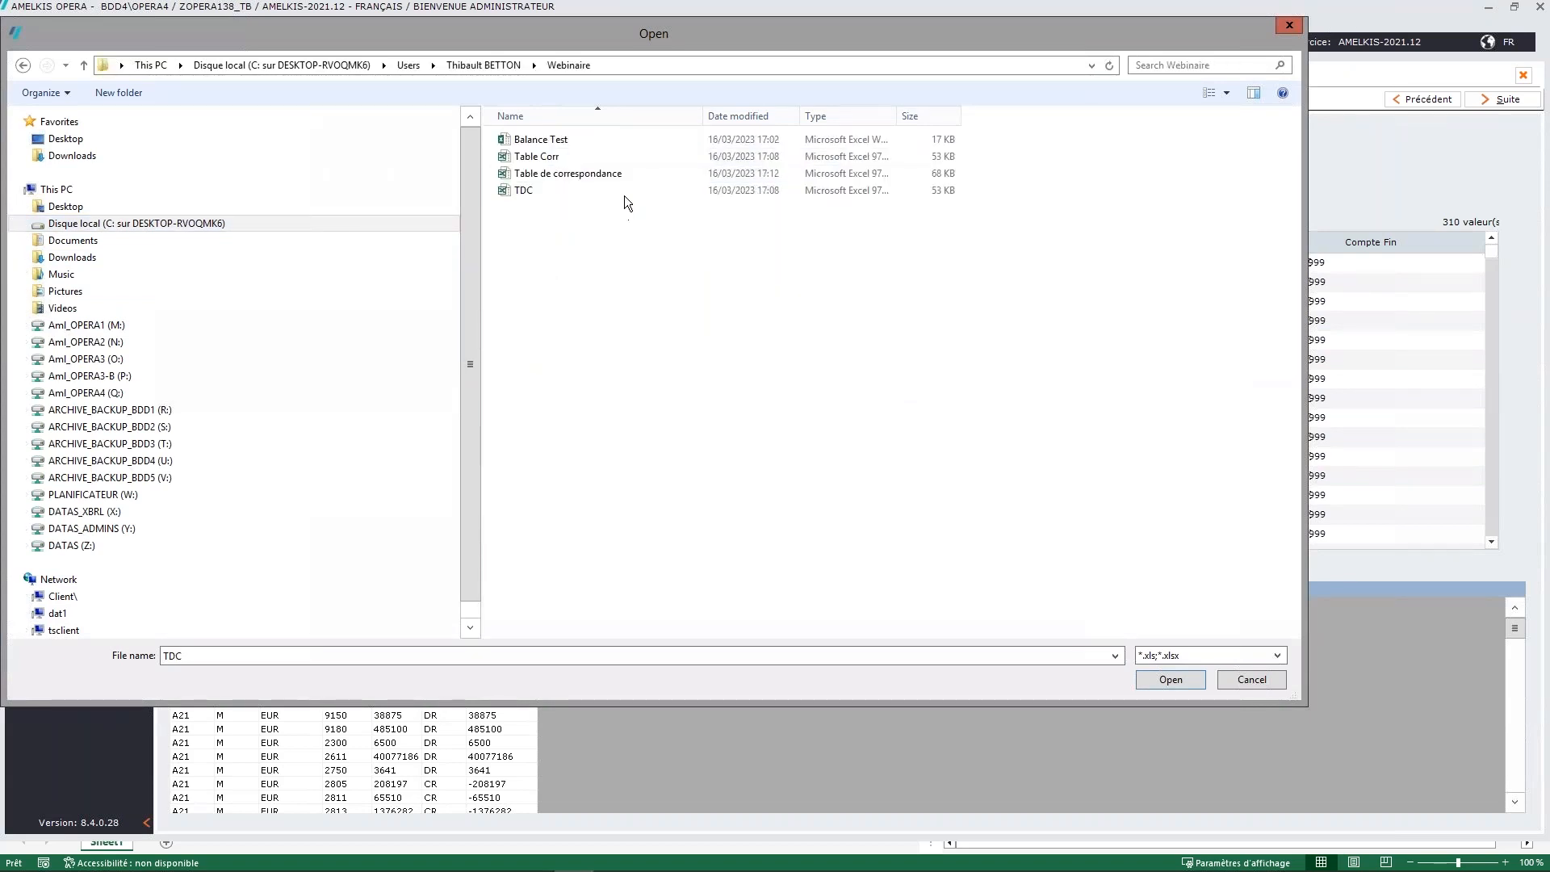
click(607, 173)
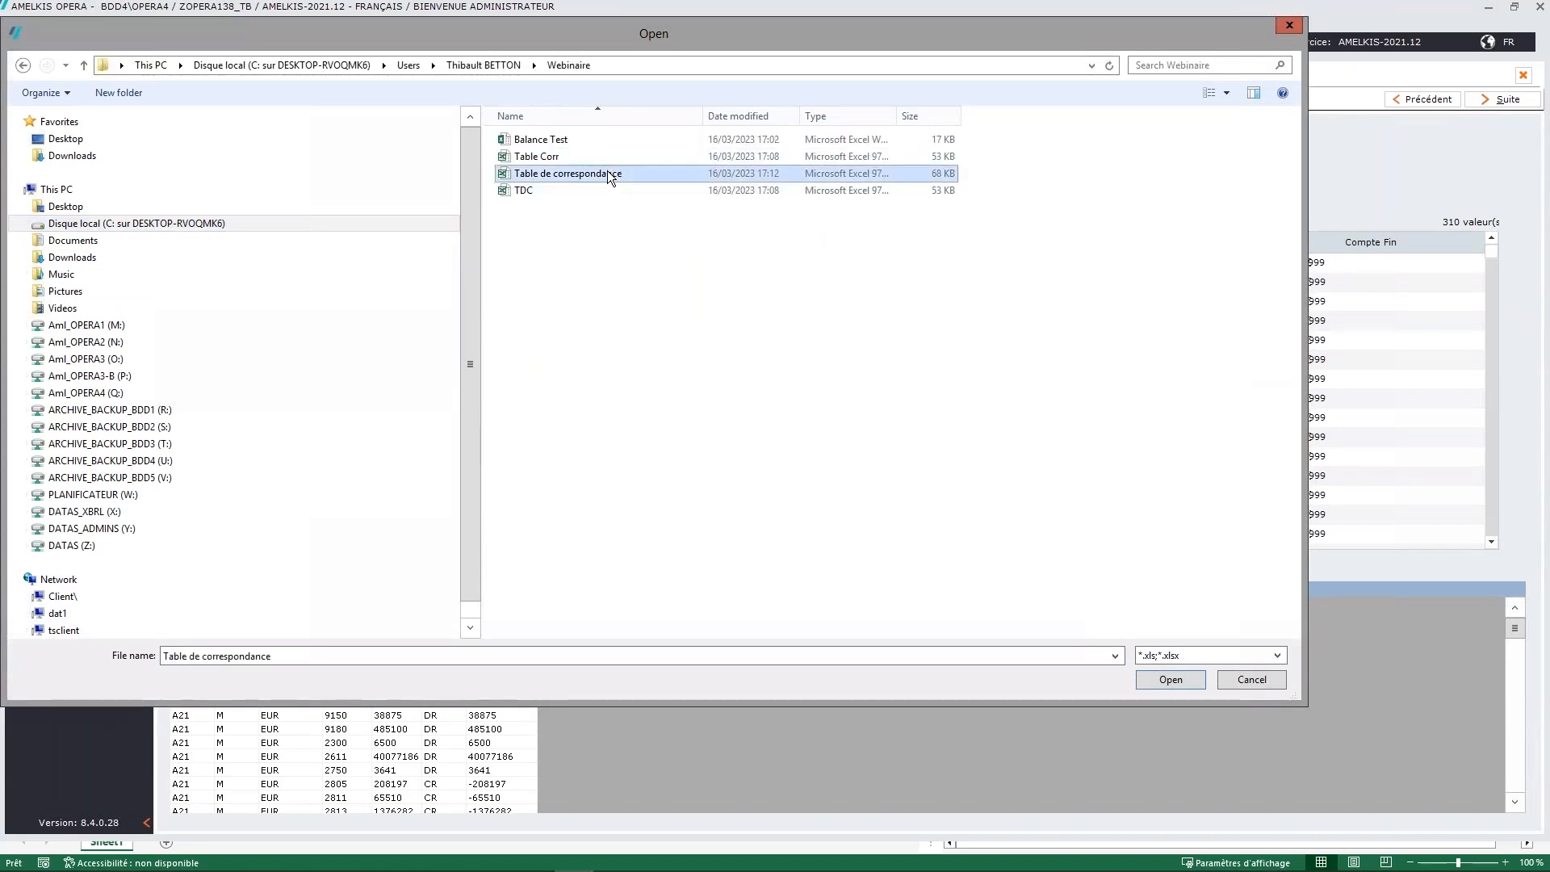
click(1170, 679)
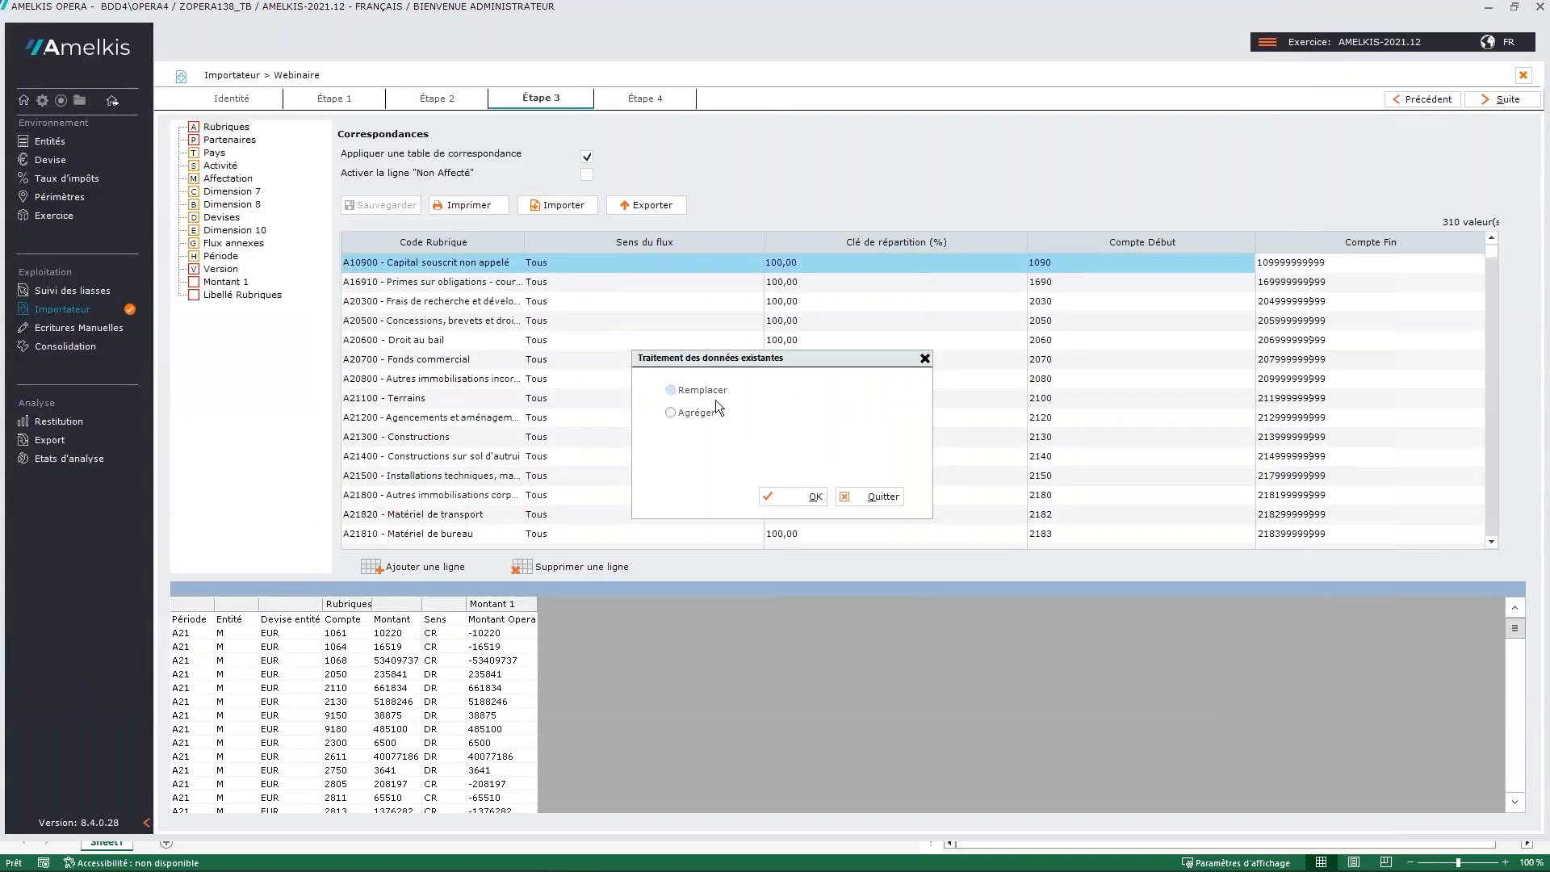
click(802, 497)
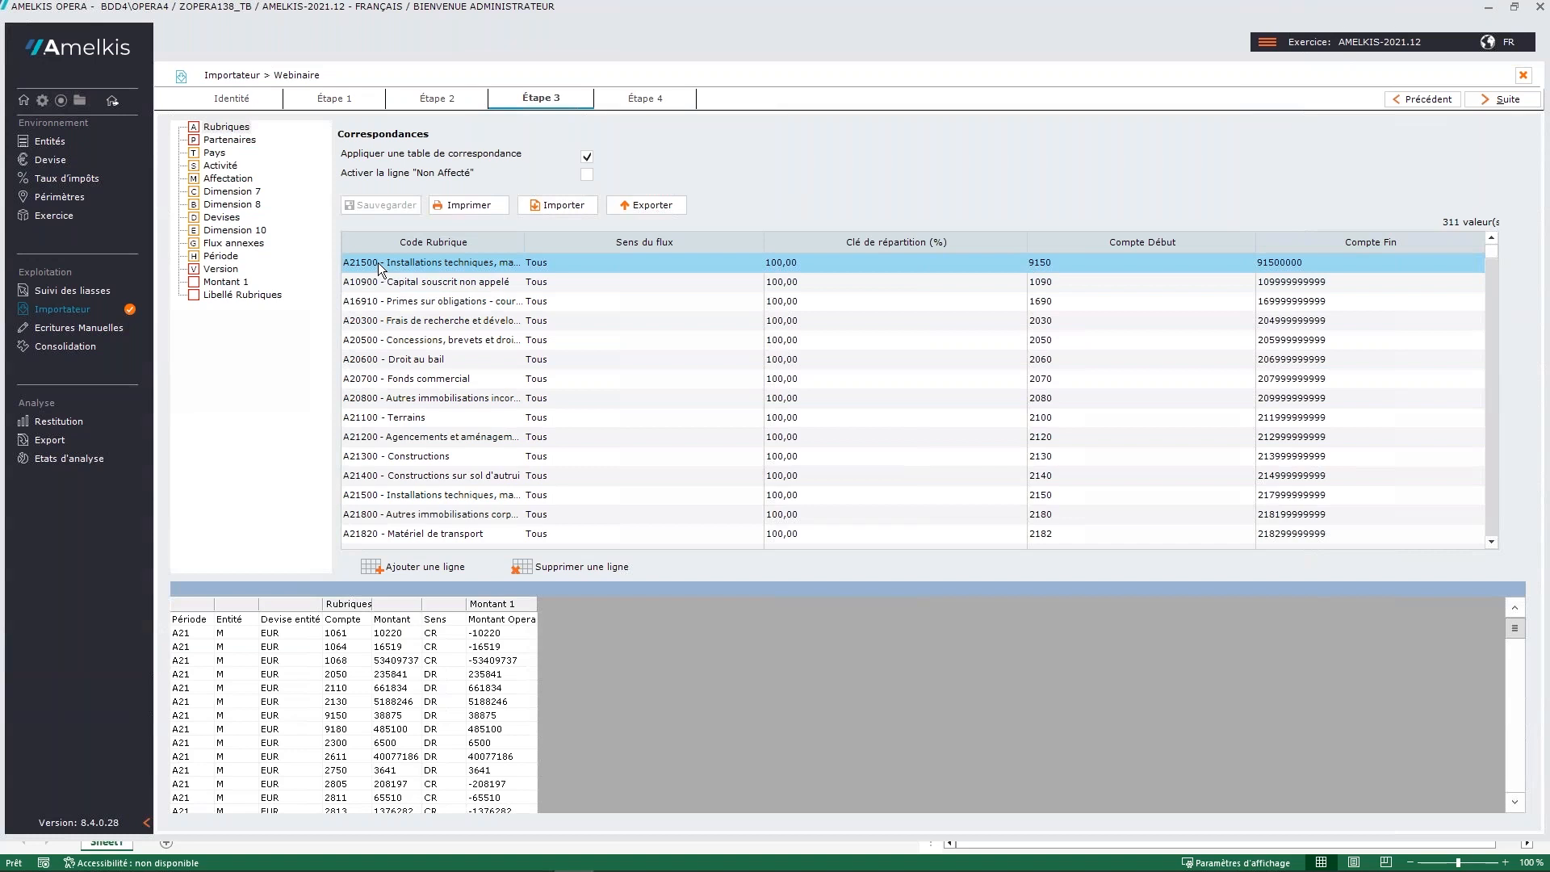
click(373, 566)
click(383, 536)
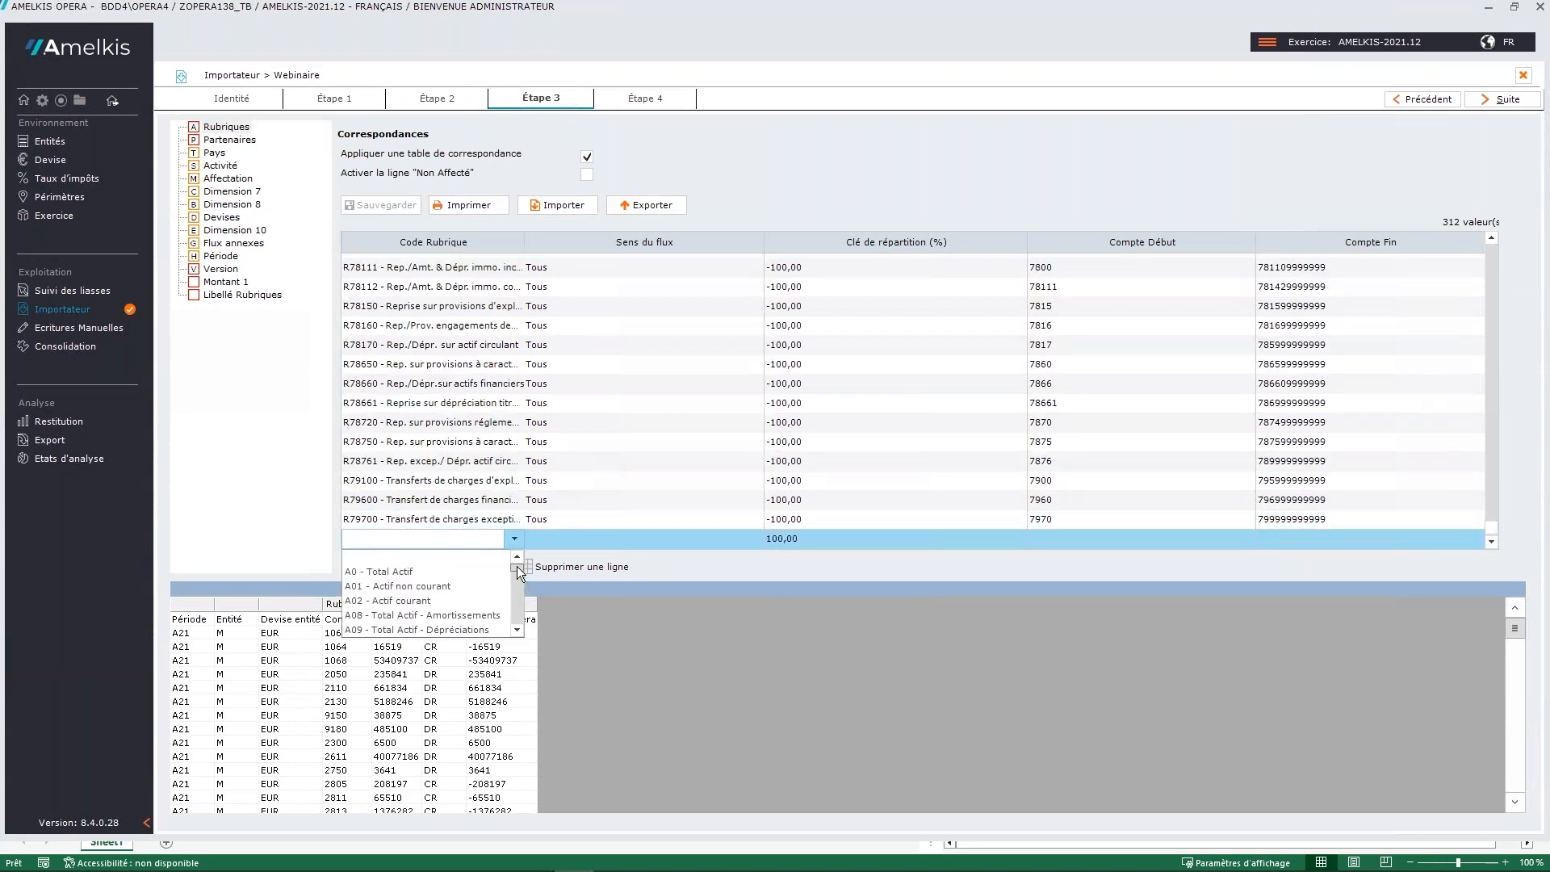
drag(516, 566, 516, 574)
scroll(433, 584, down, 5)
scroll(433, 584, down, 5)
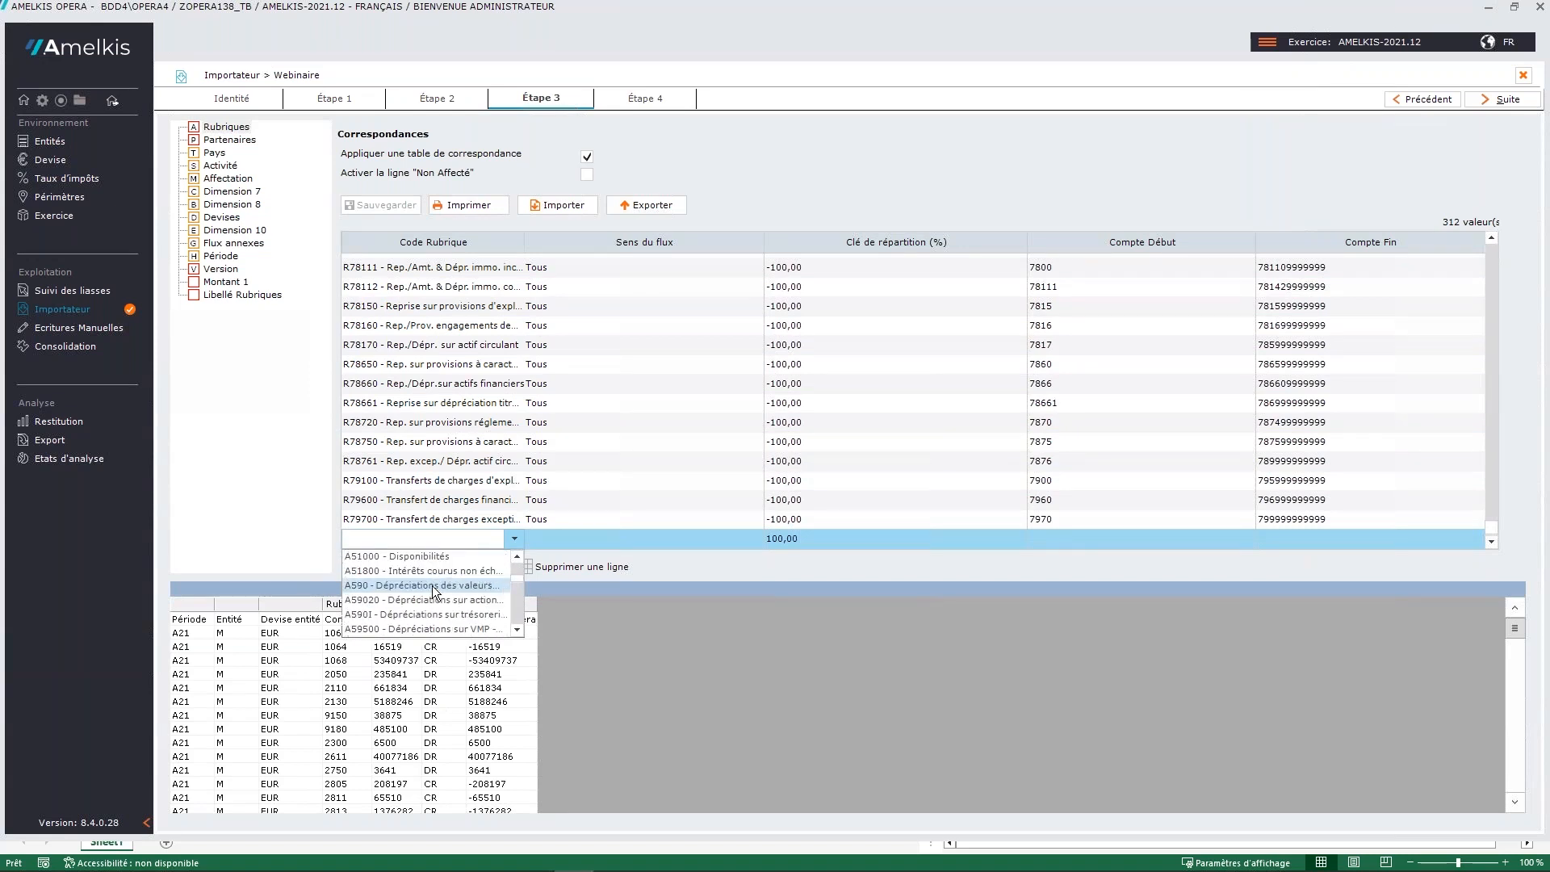
drag(518, 580, 517, 559)
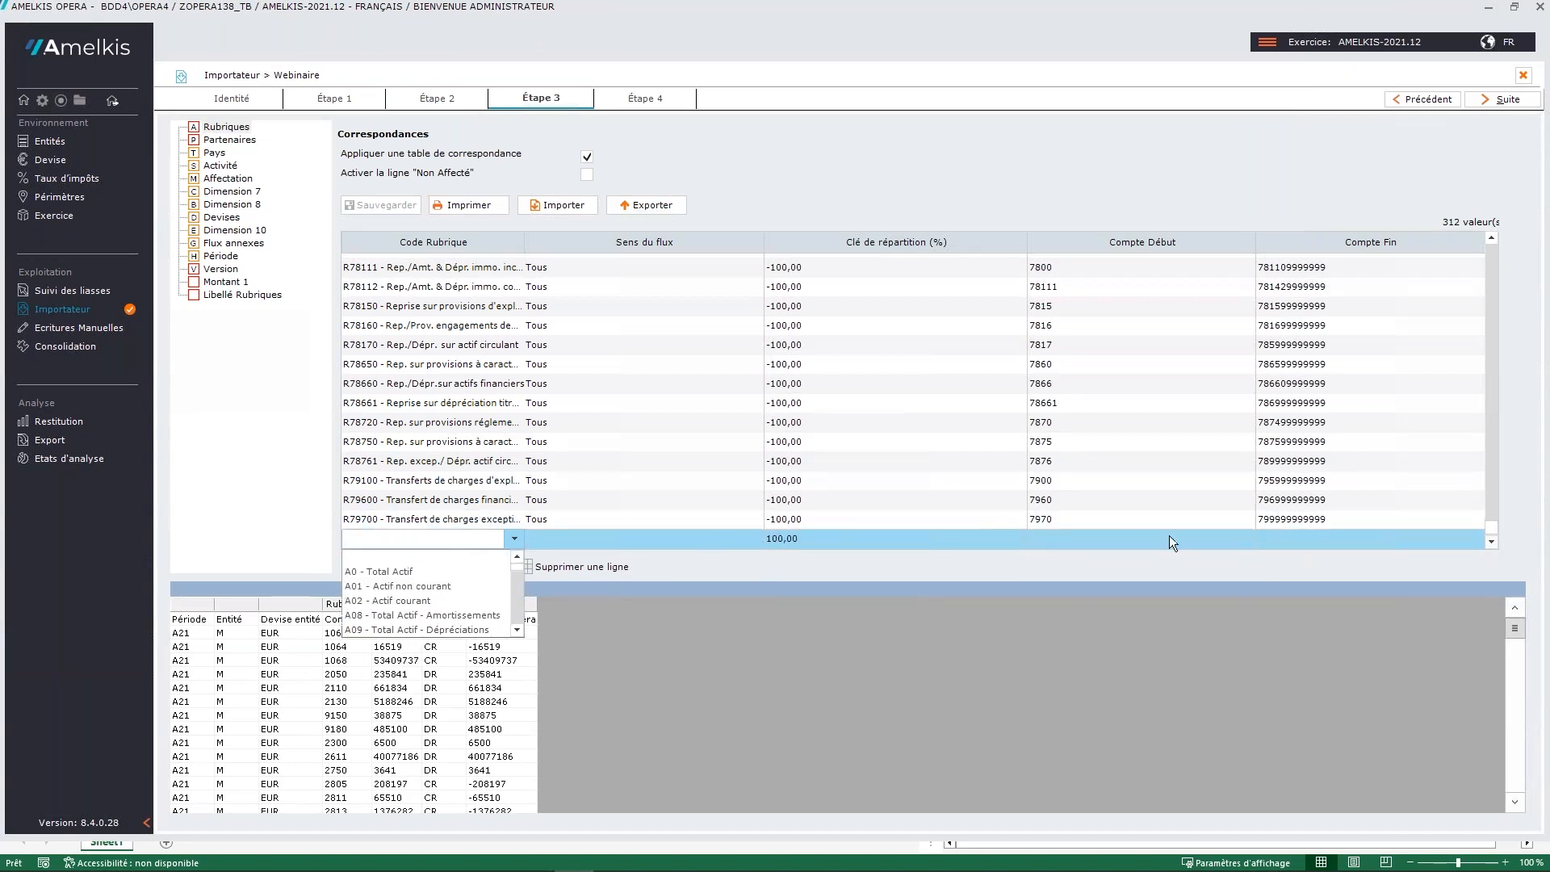
click(714, 563)
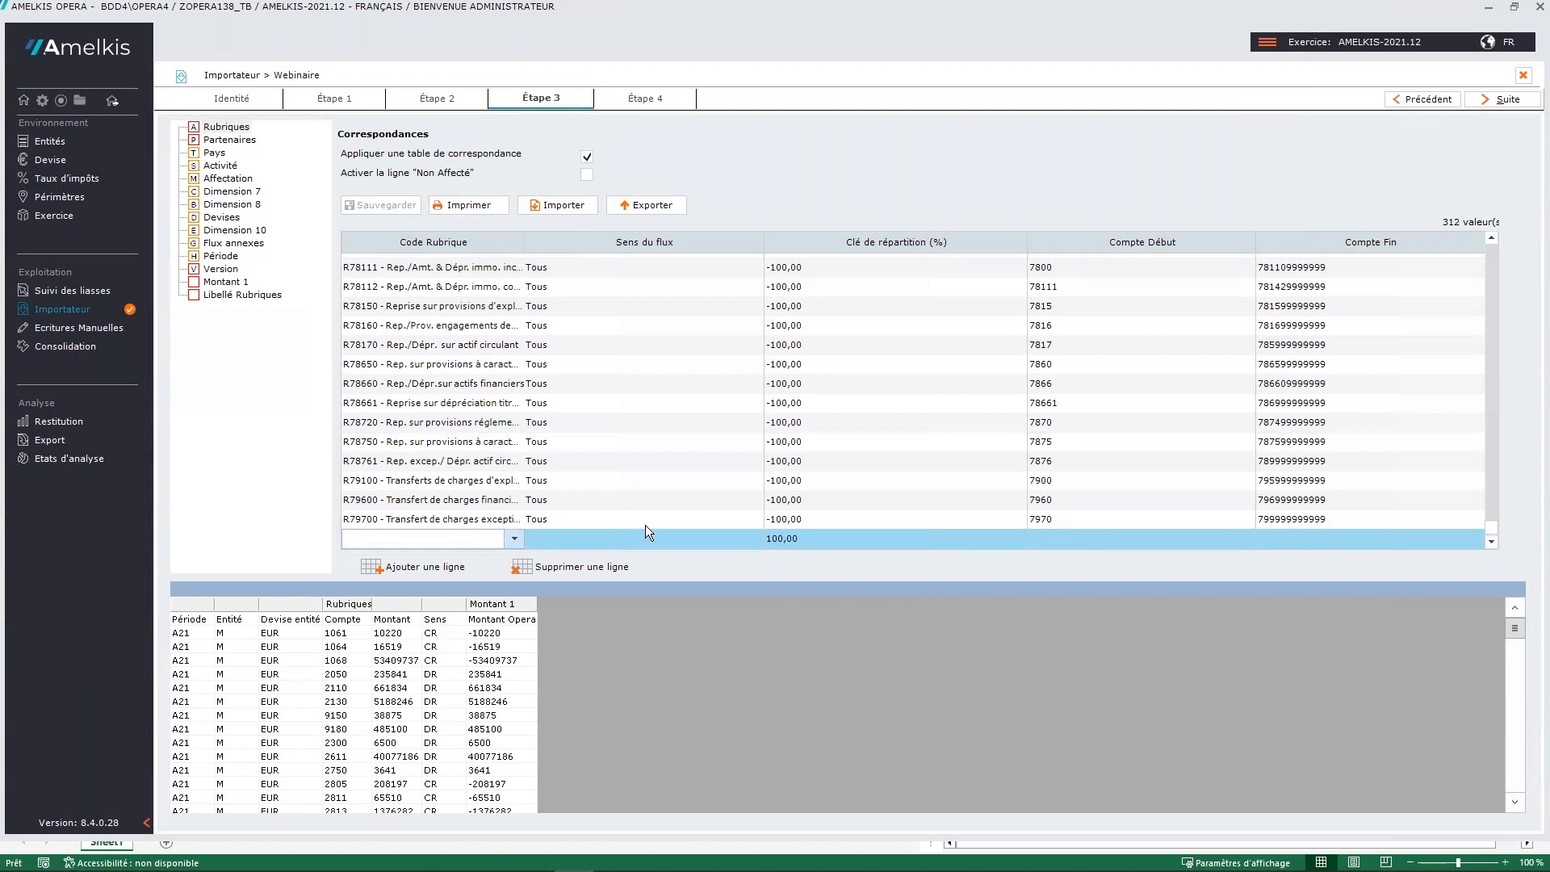
click(618, 569)
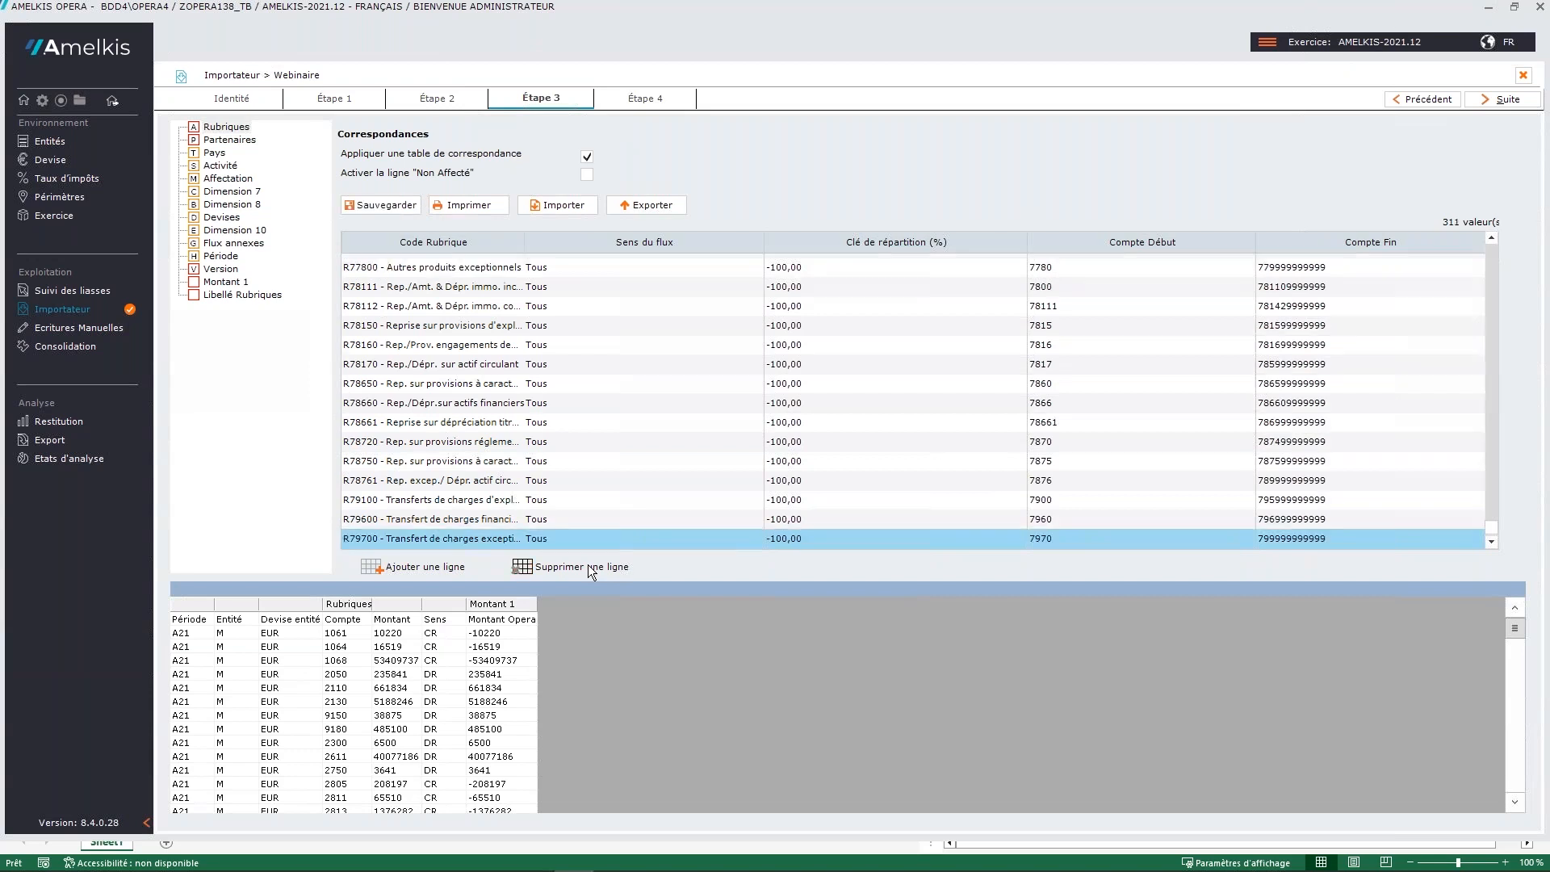
Save the correspondence table, then finish the Webinaire importer by saving it from Étape 4.
click(386, 201)
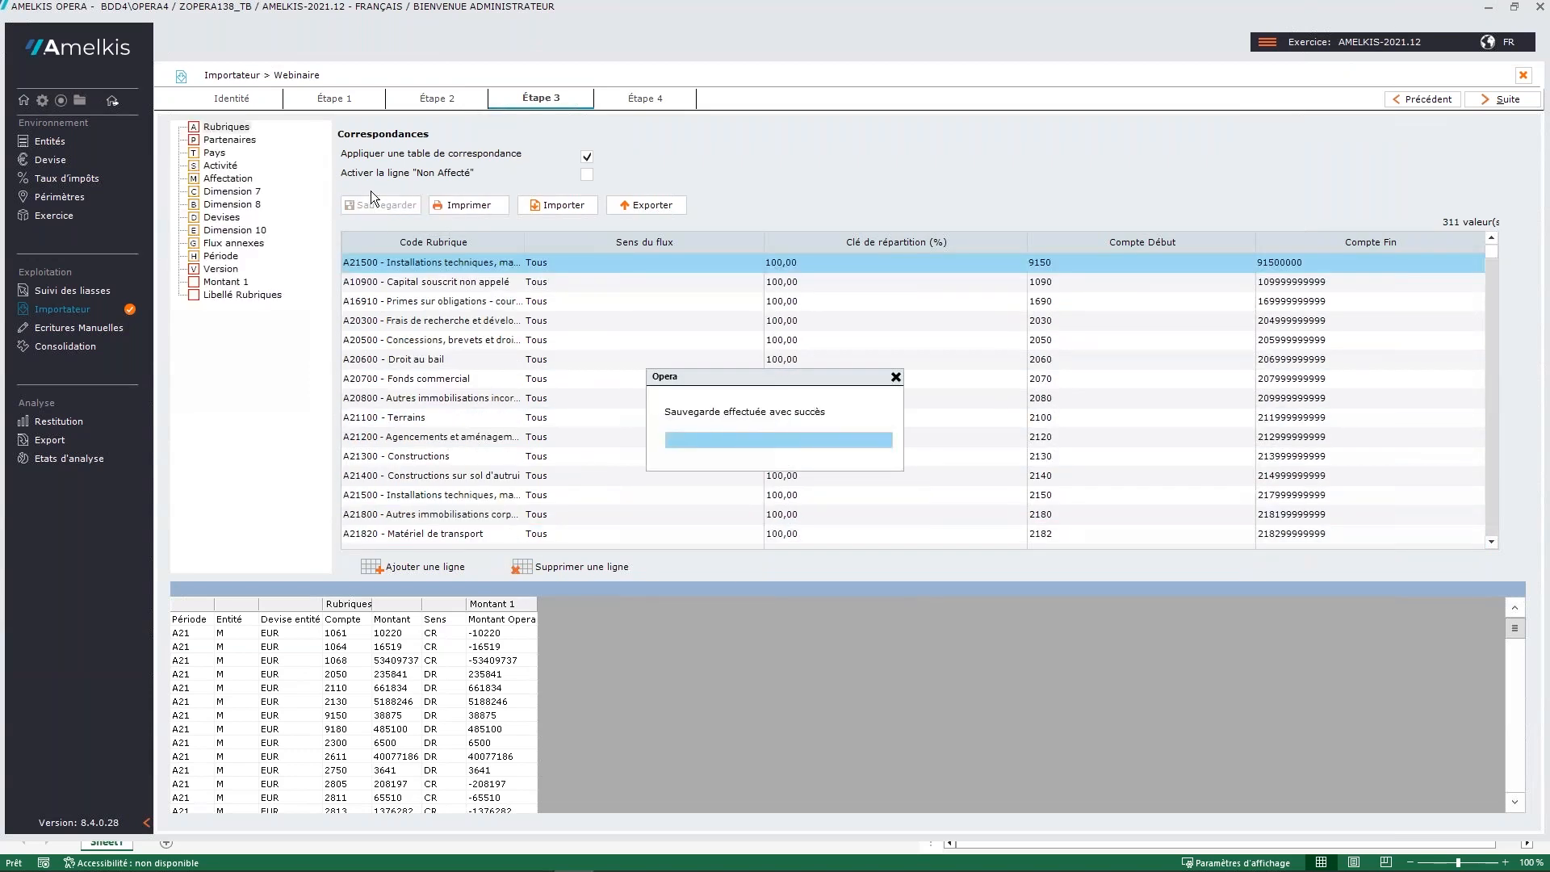
click(645, 101)
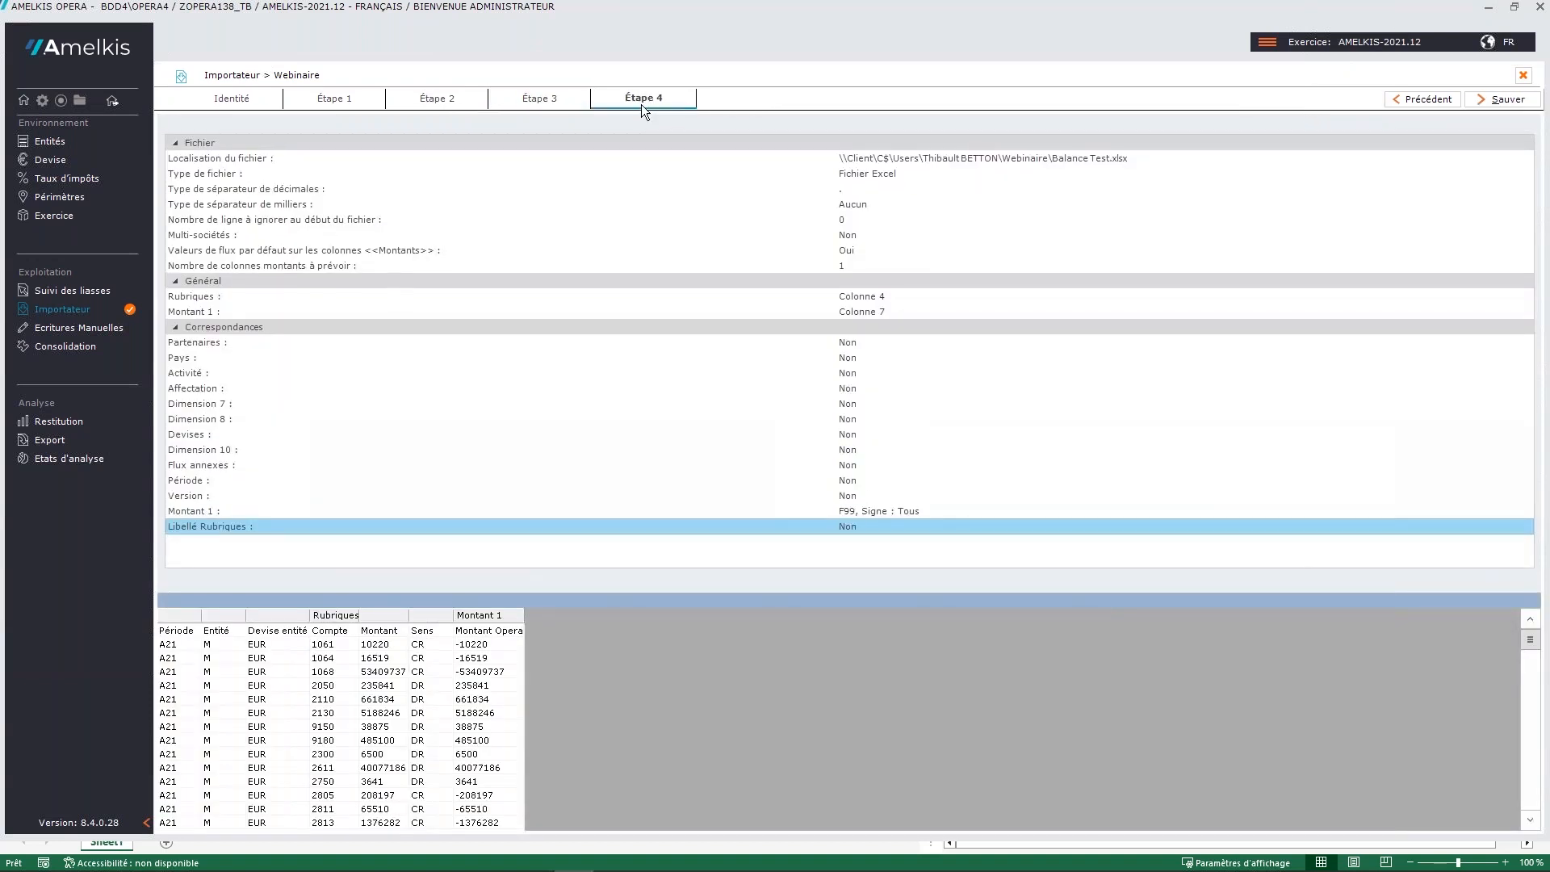
click(1504, 98)
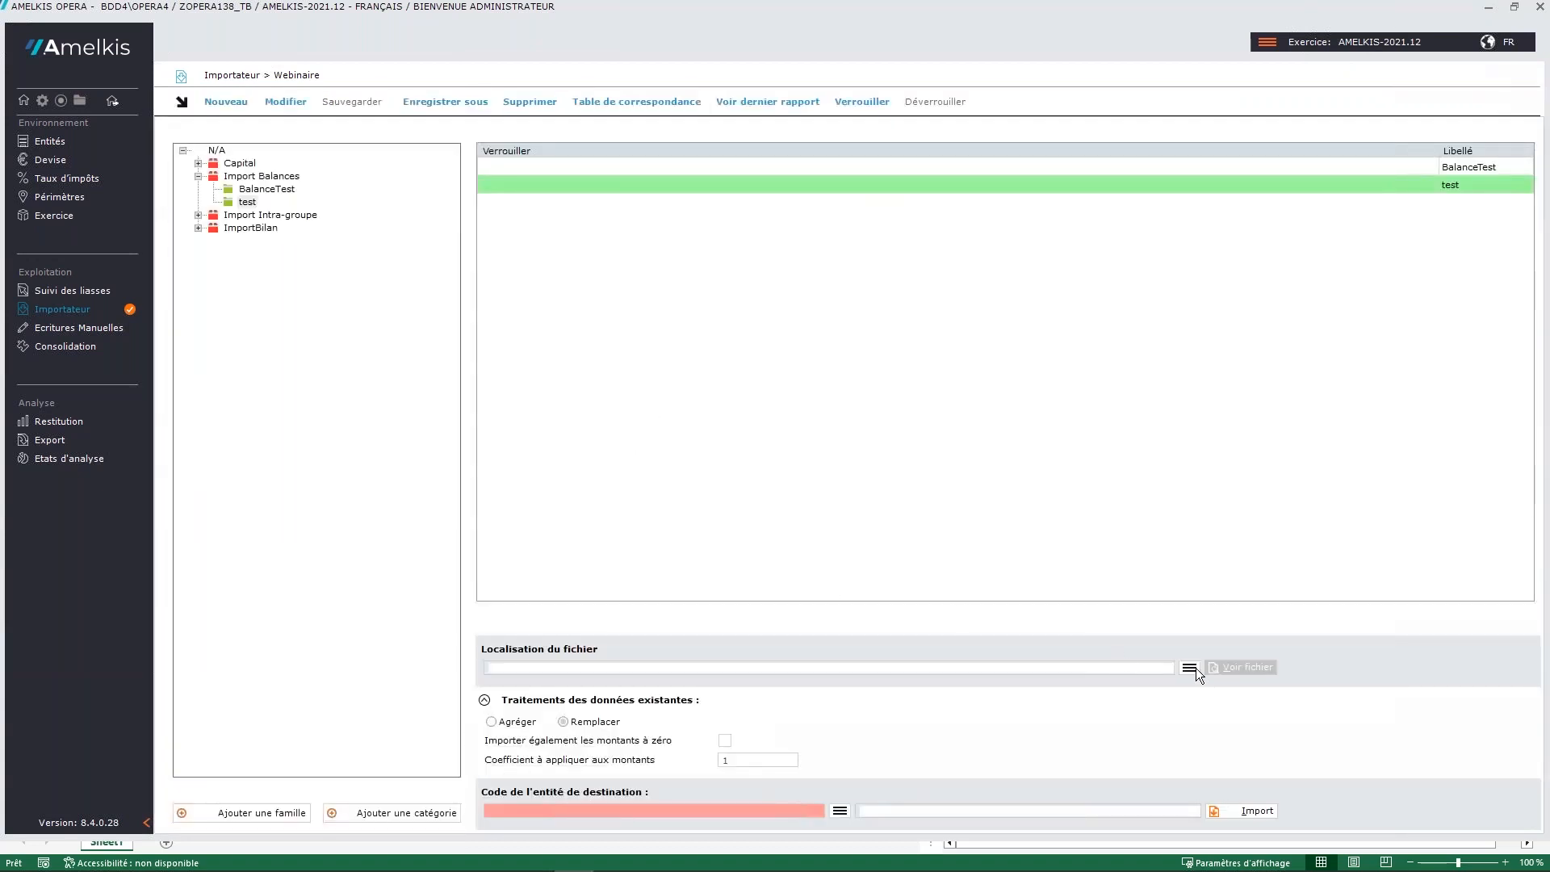
Load the Balance Test file for the test importer and examine accounts 9150 and 9180 in the file preview.
click(1189, 669)
click(539, 140)
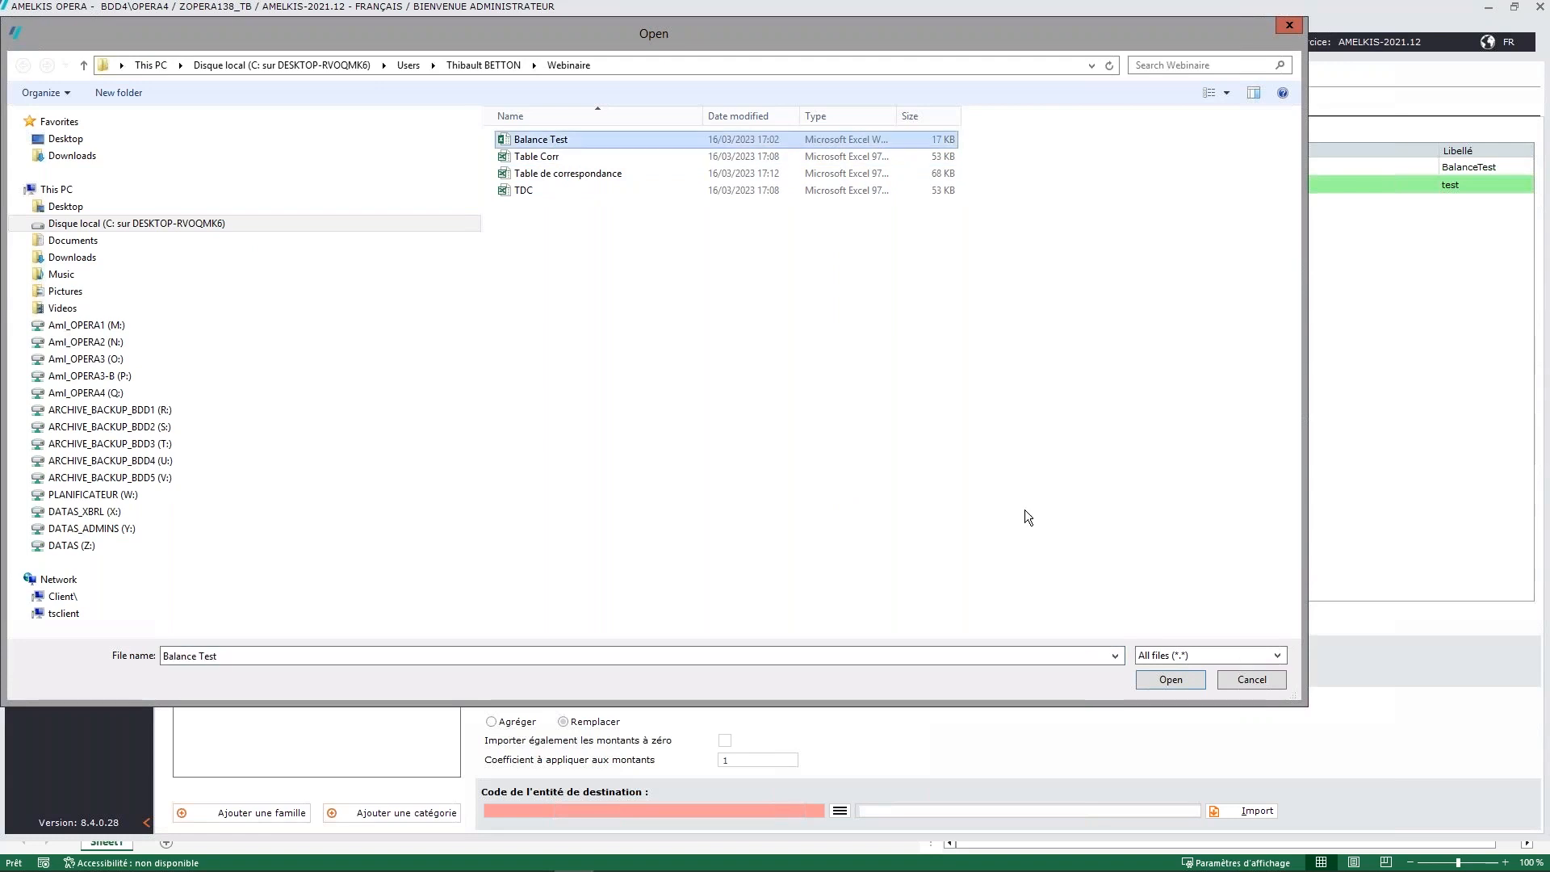
click(1169, 680)
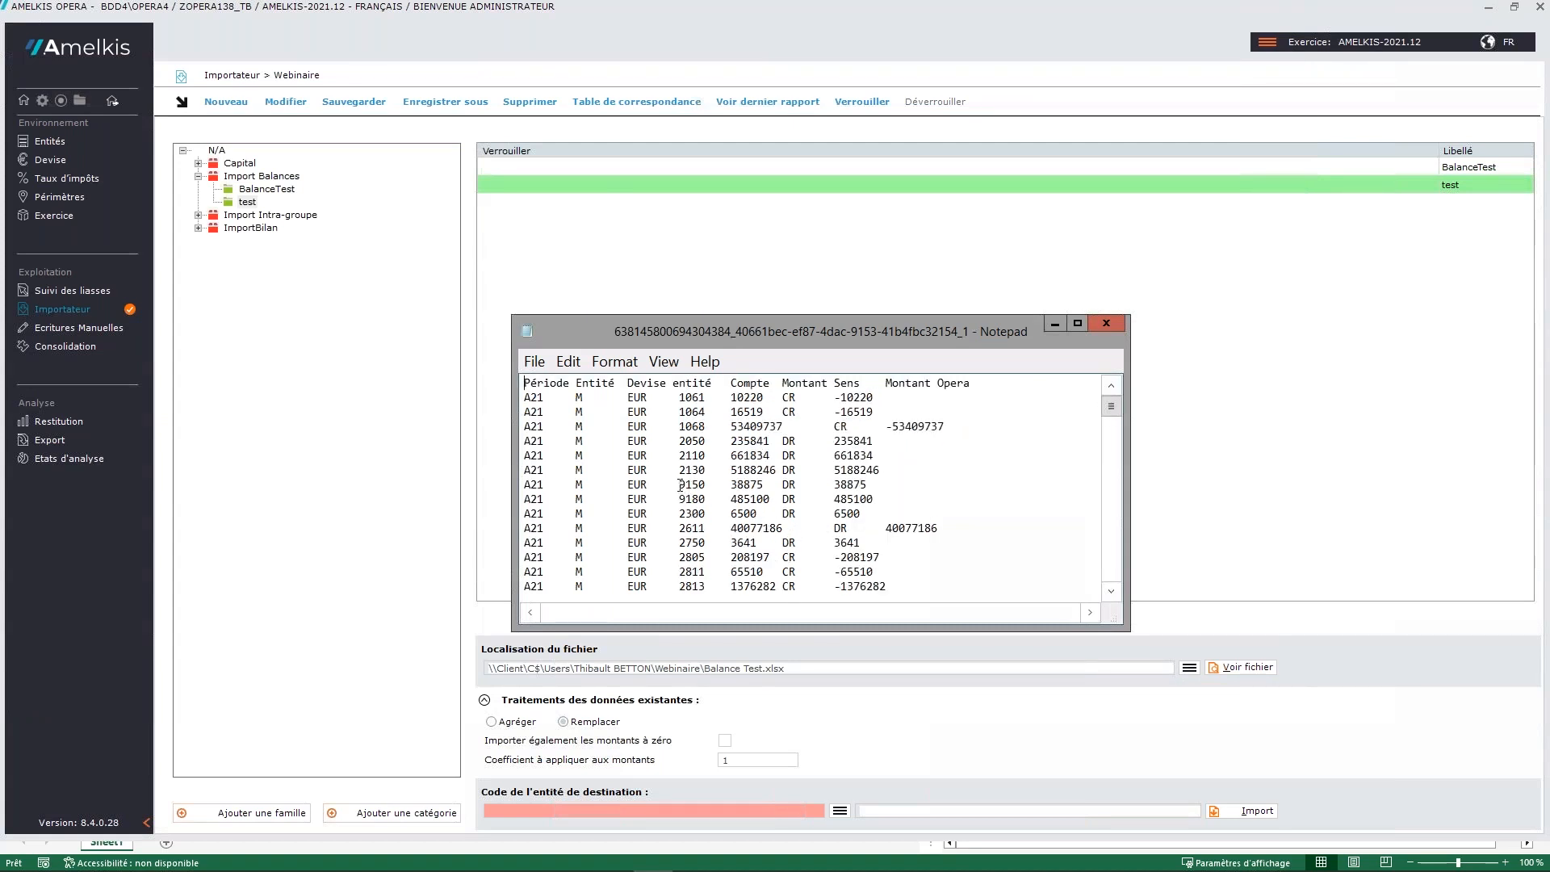
mouse_move(679, 485)
mouse_down()
mouse_move(709, 499)
mouse_move(679, 484)
mouse_up()
click(693, 499)
click(1107, 323)
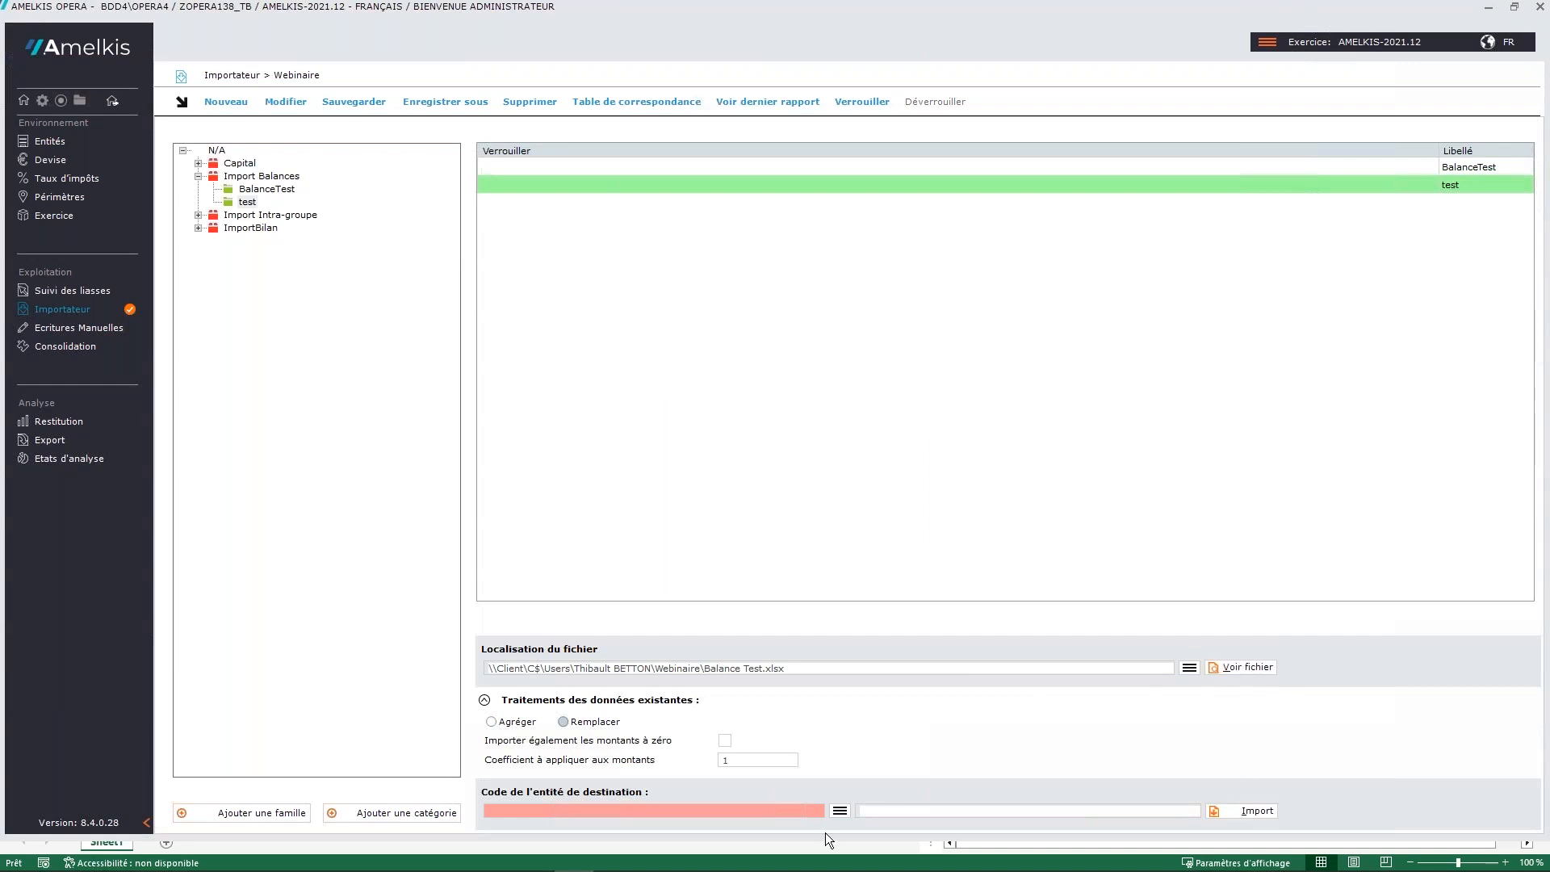
Load the Balance Test file for the Webinaire importer and set the existing-data treatment to Remplacer.
click(1236, 809)
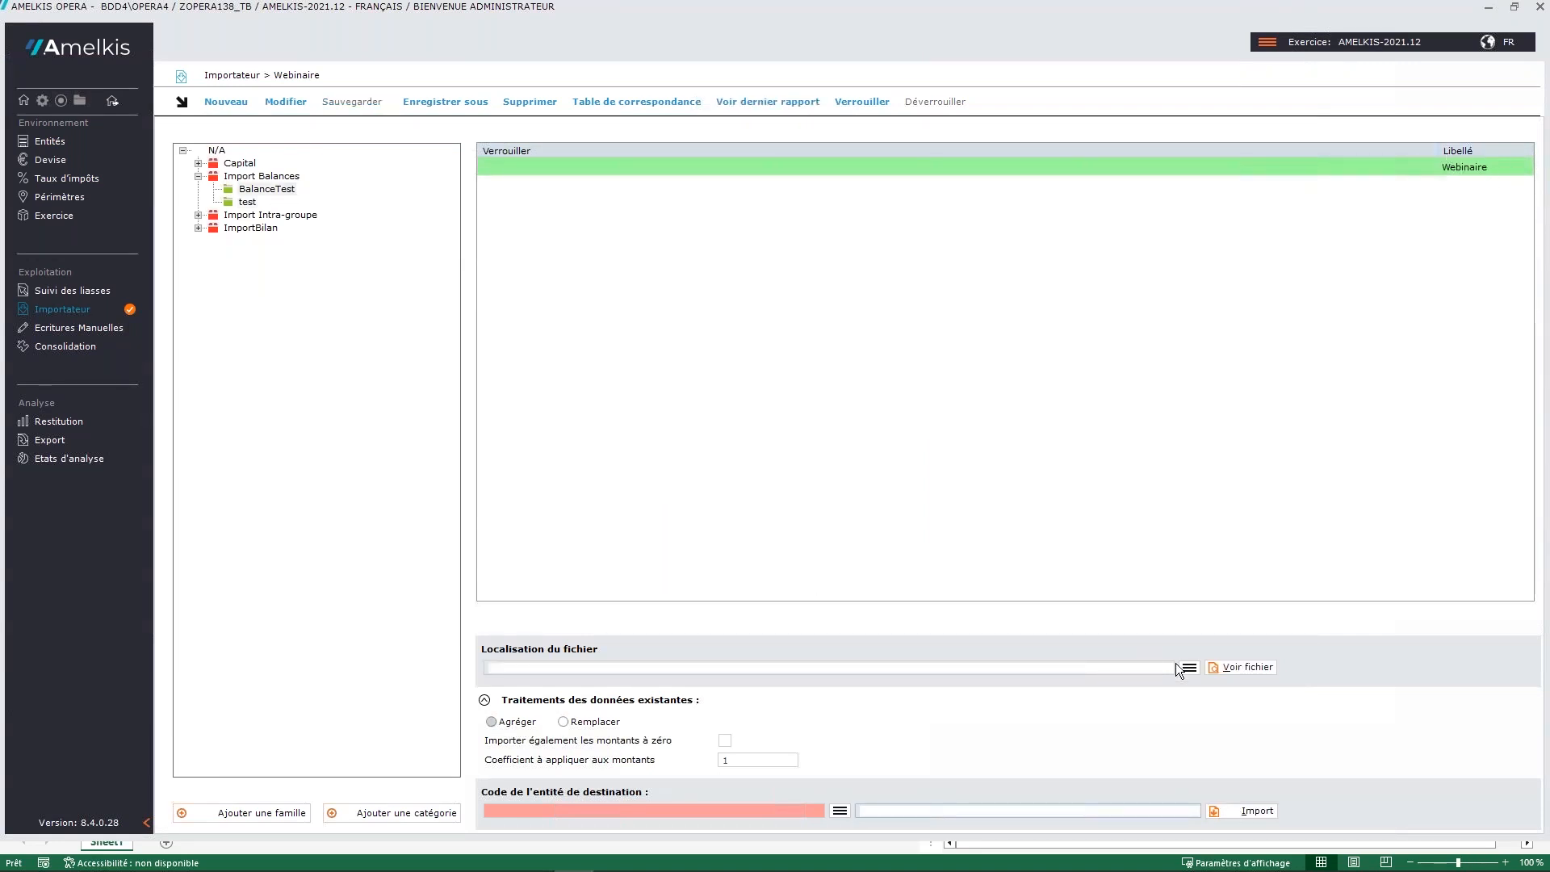
click(1188, 670)
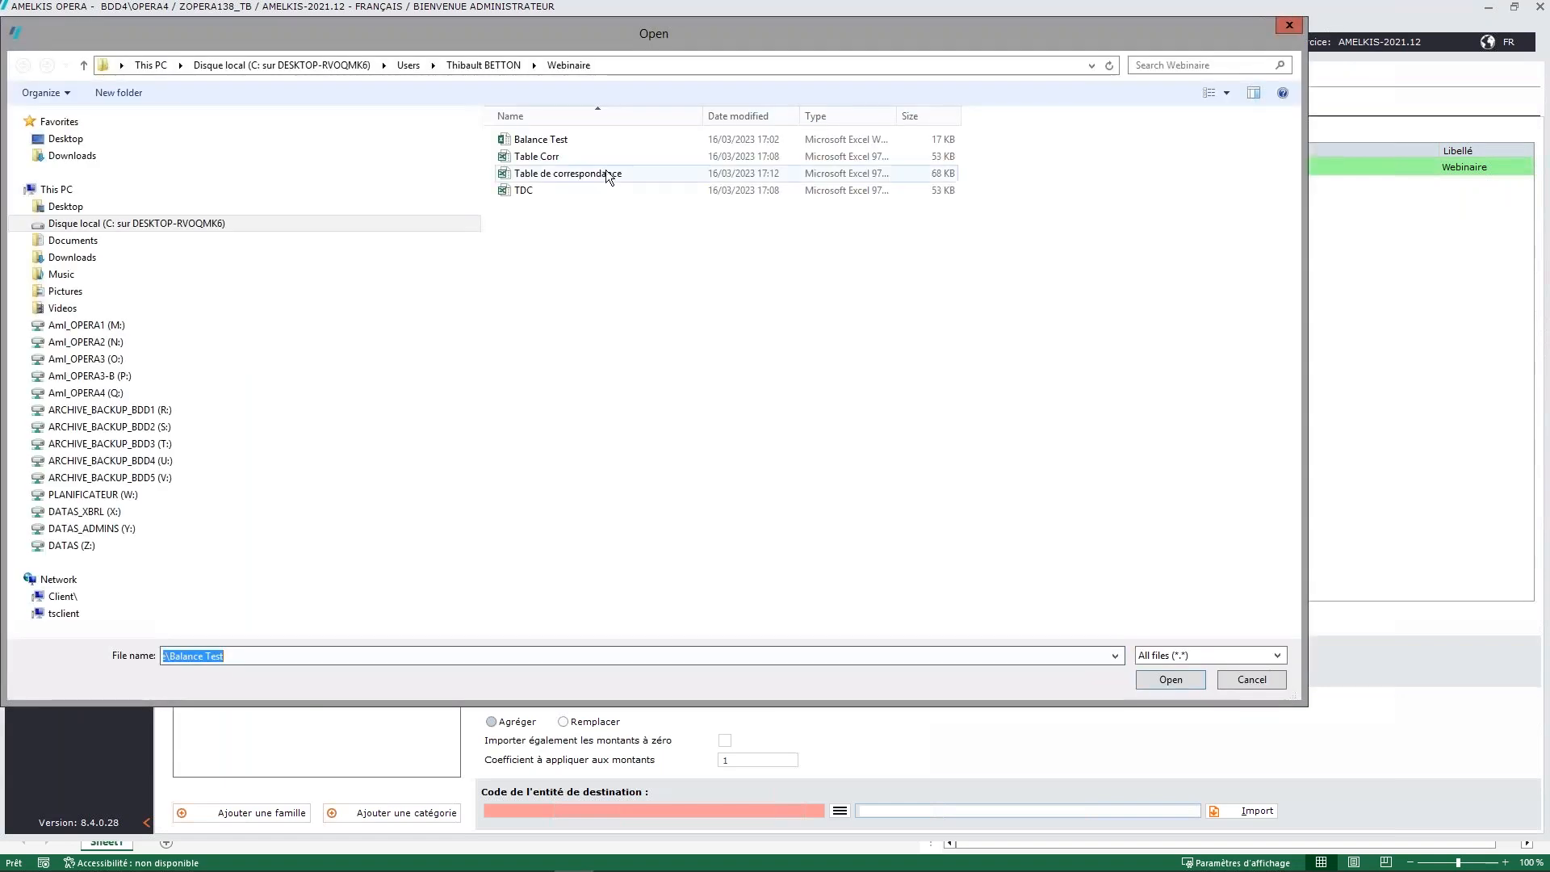
click(575, 142)
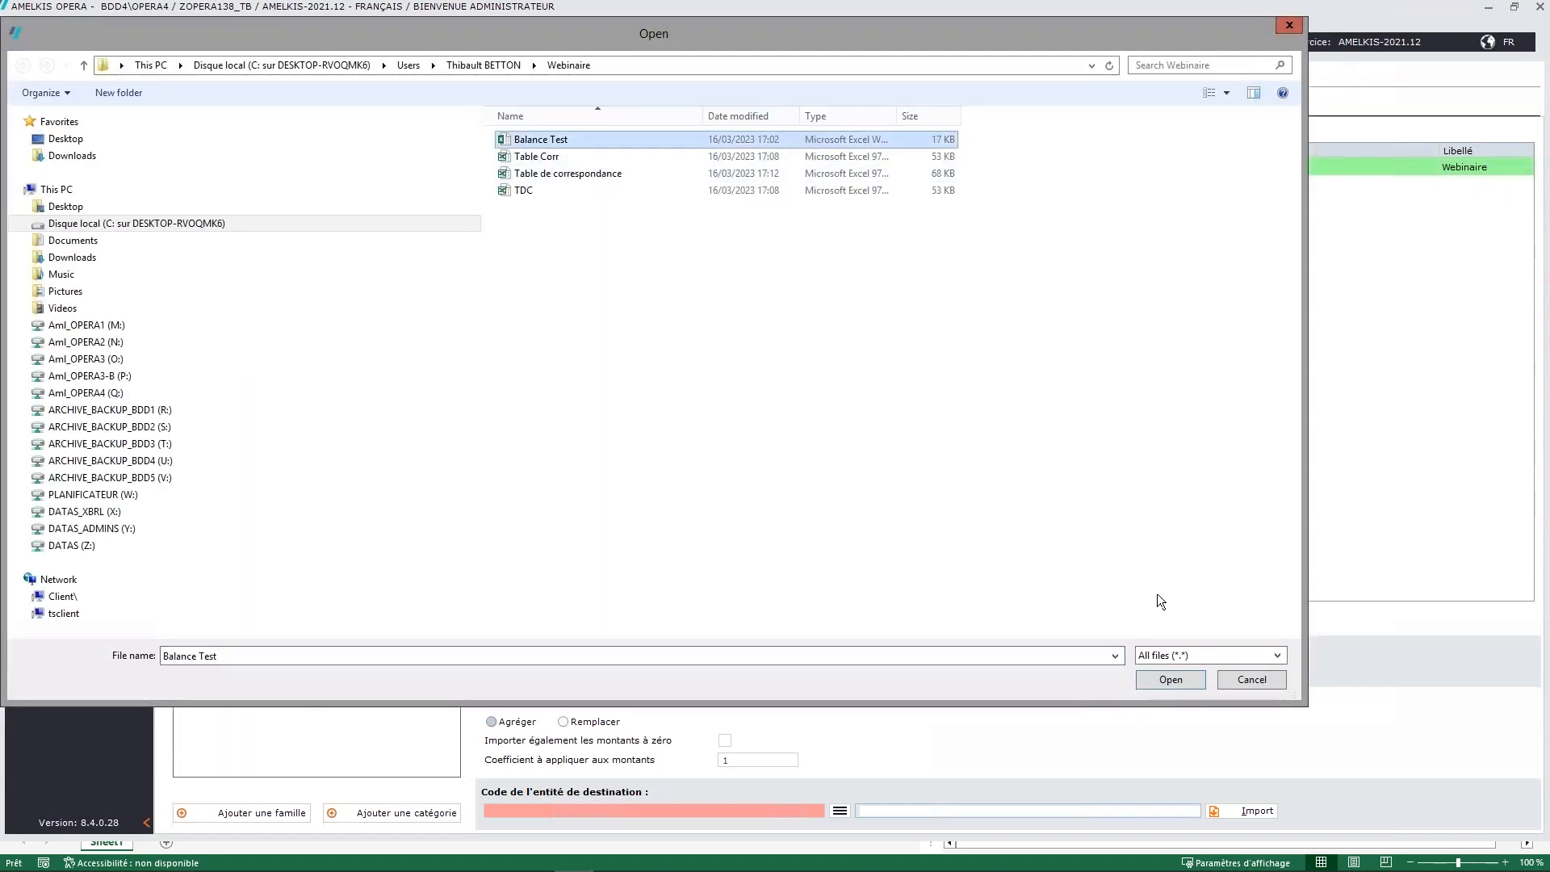
click(1168, 680)
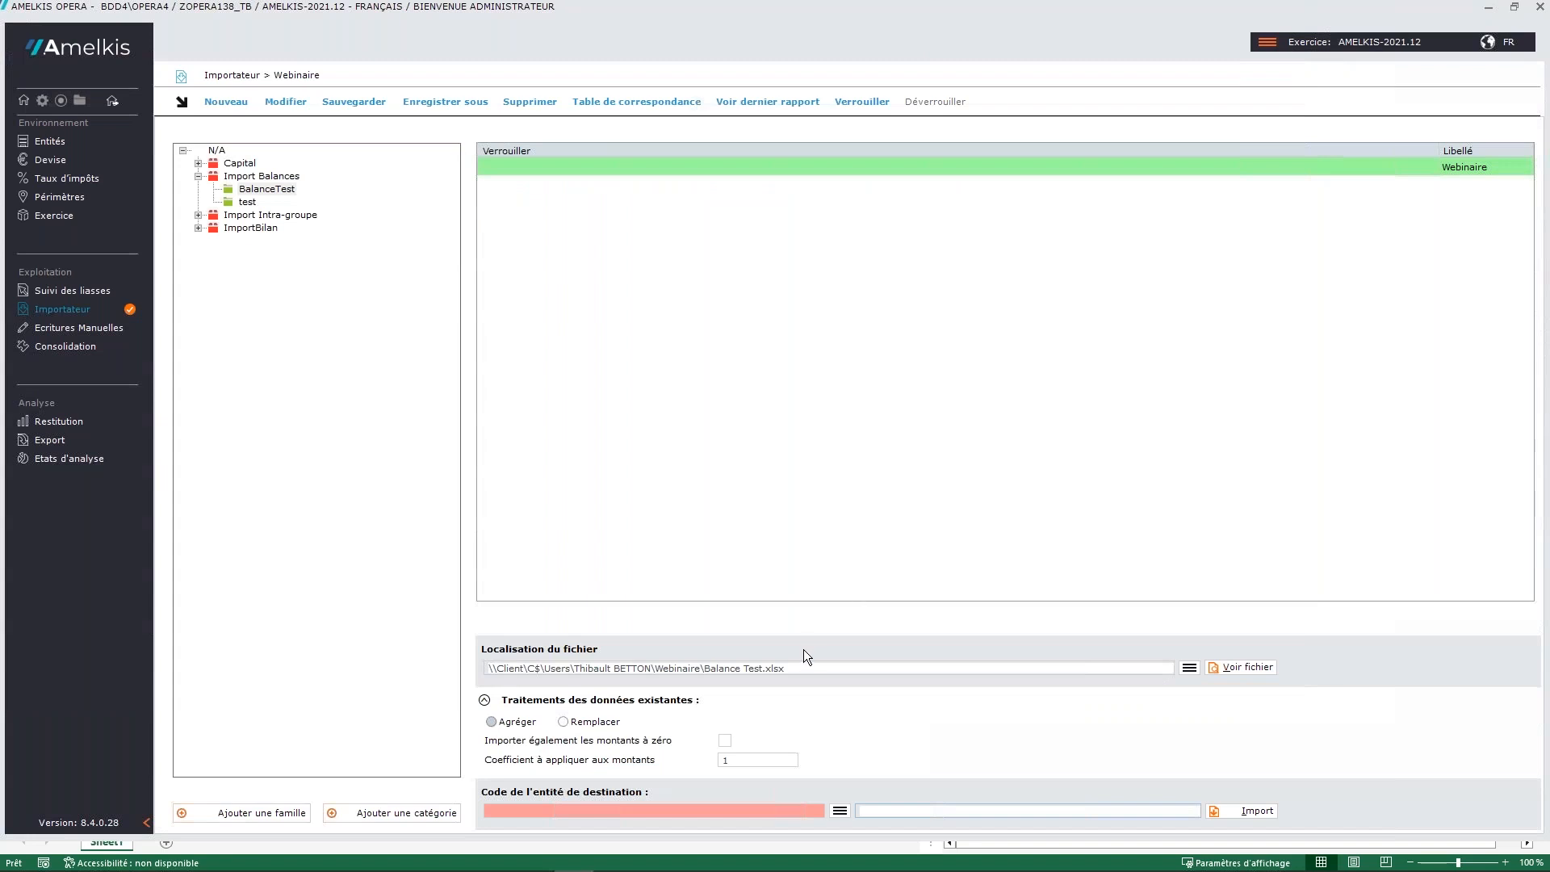
click(563, 722)
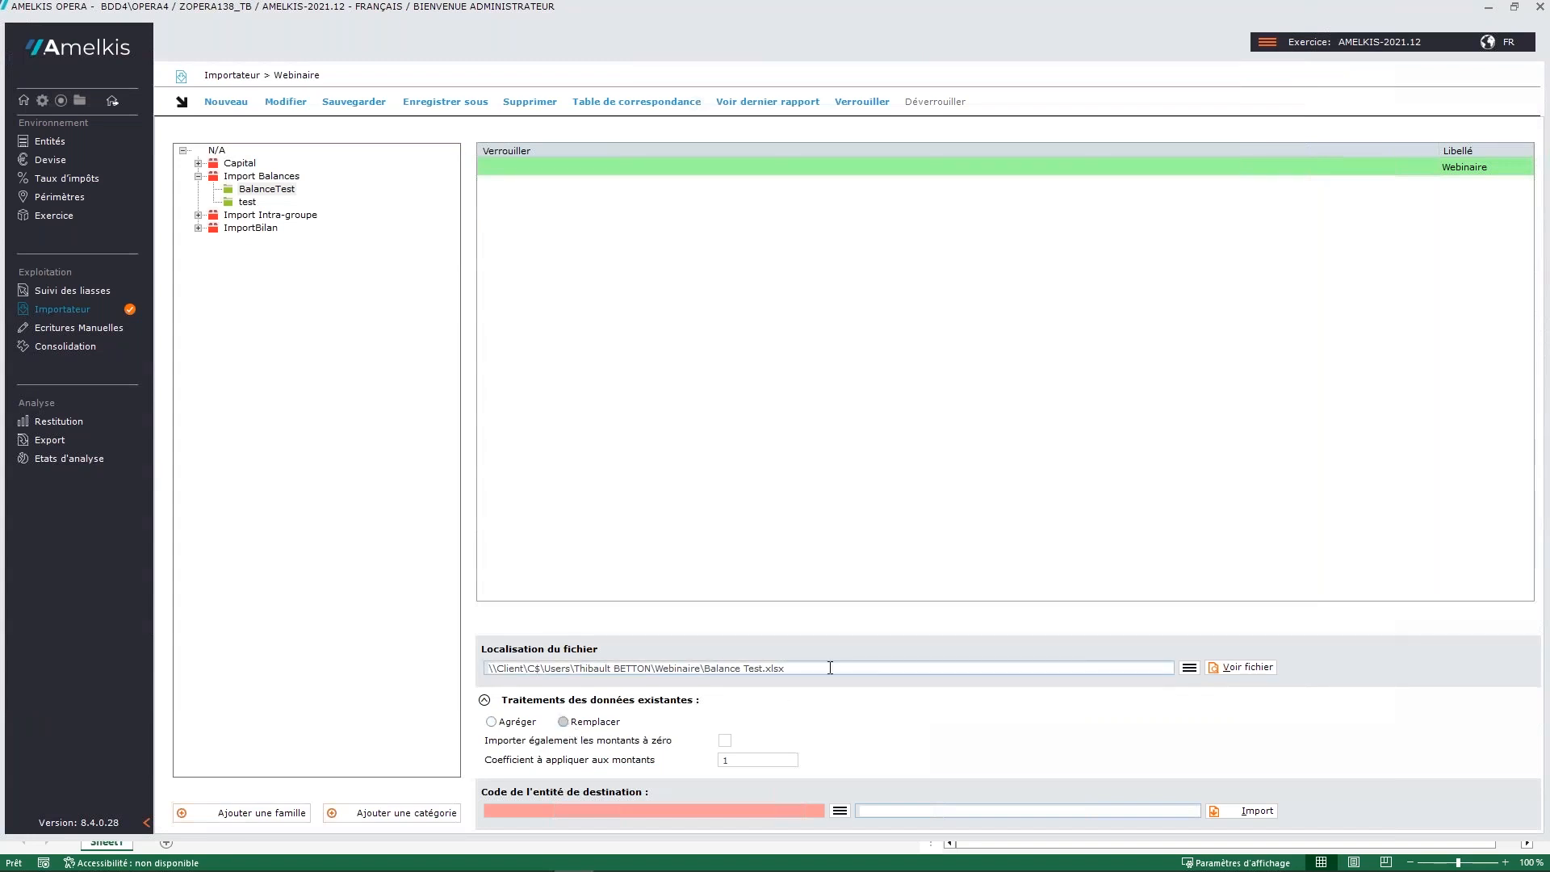
Choose AM03 as the destination entity and run the import, saving the modifications.
click(840, 810)
click(755, 436)
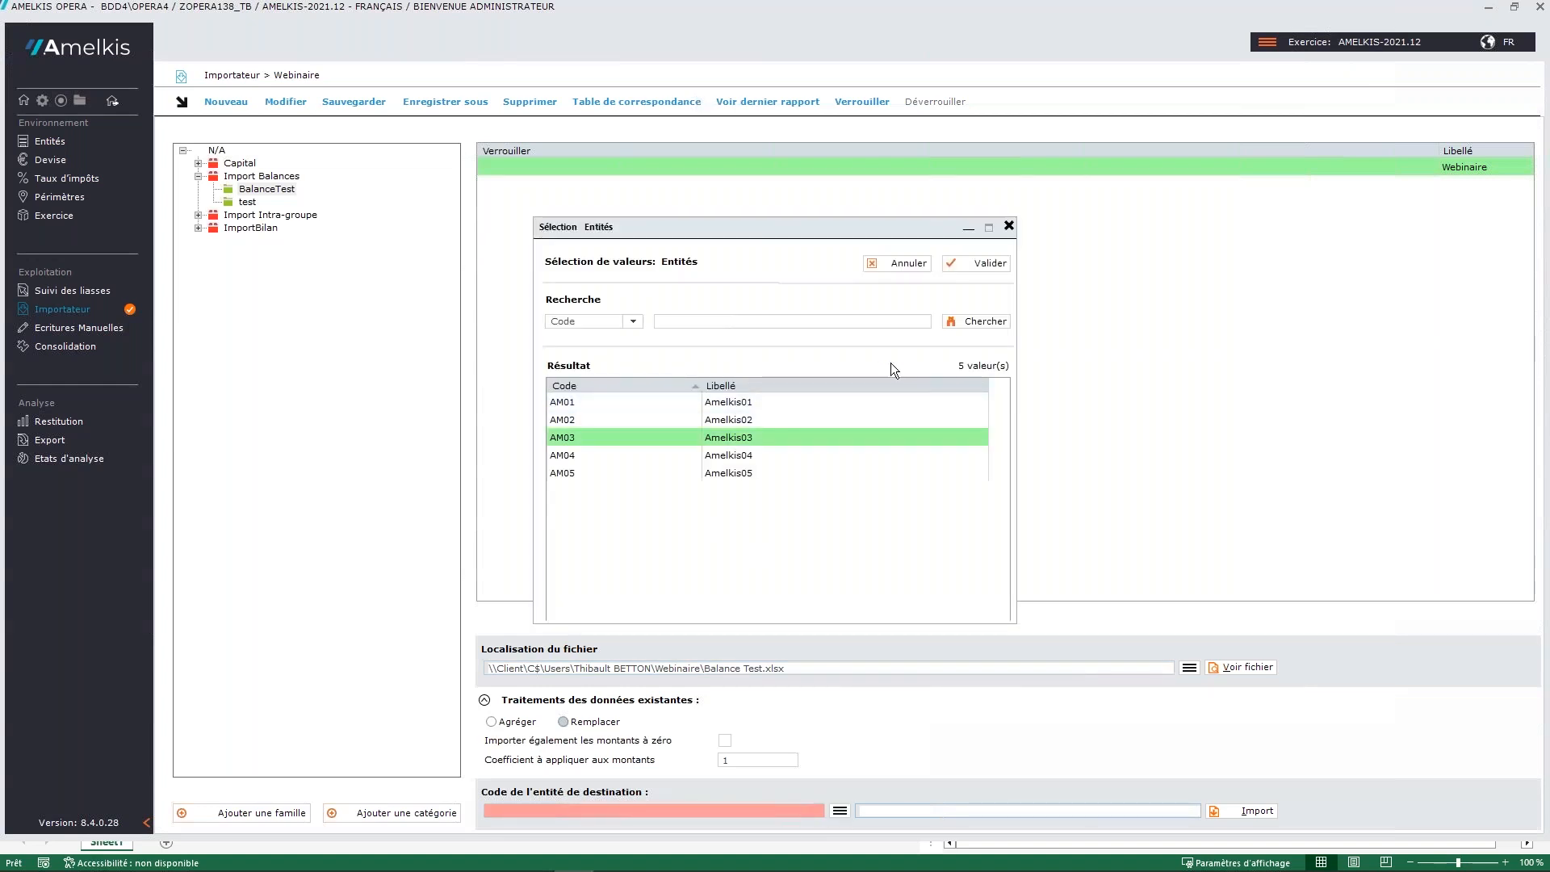
click(966, 274)
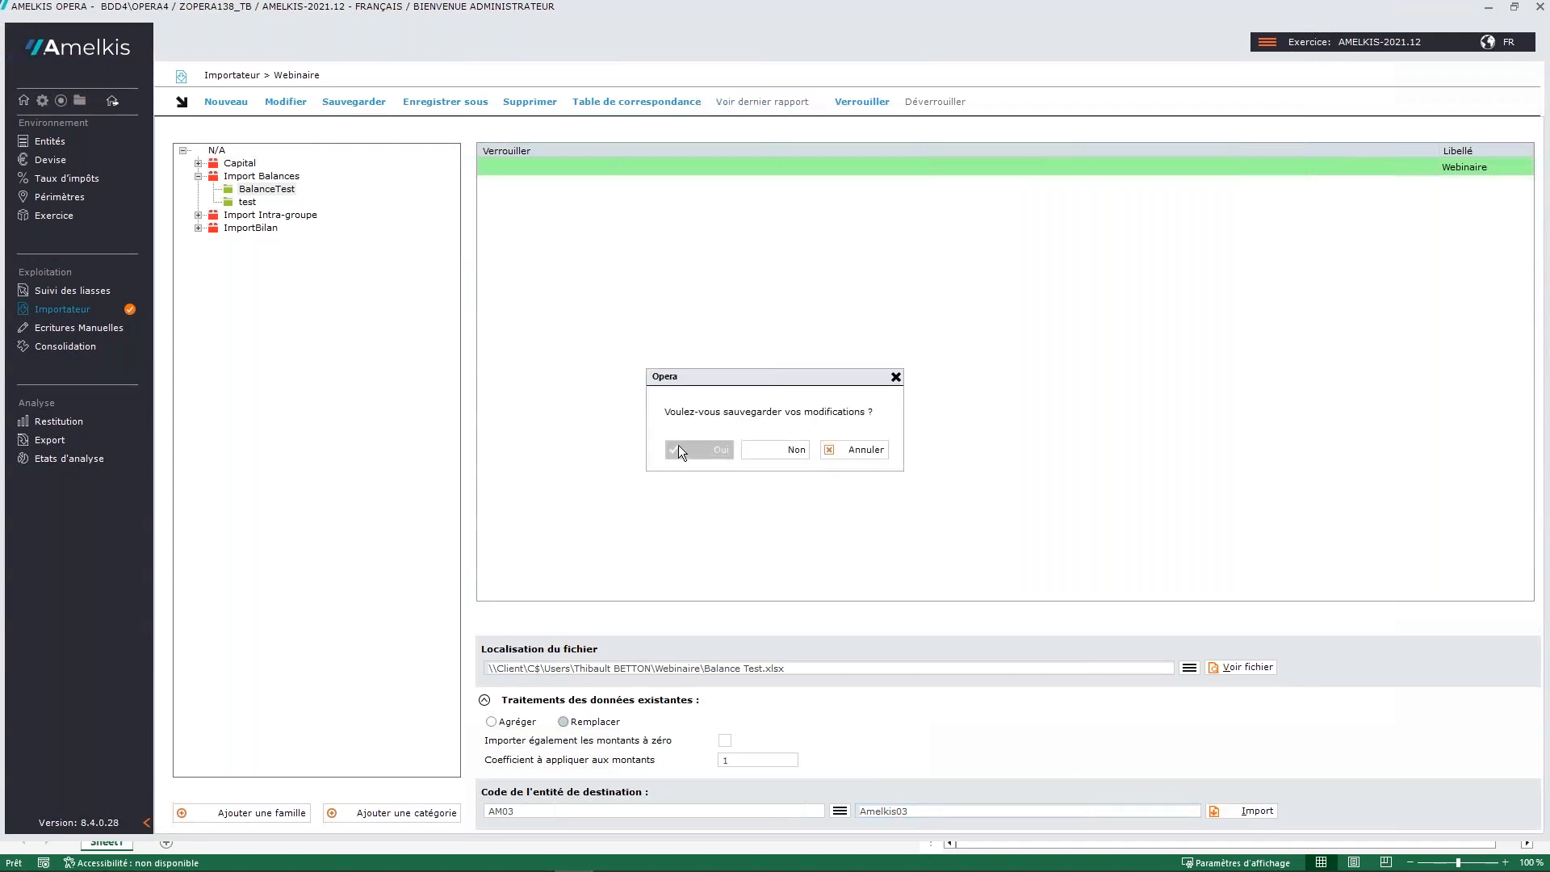
click(679, 446)
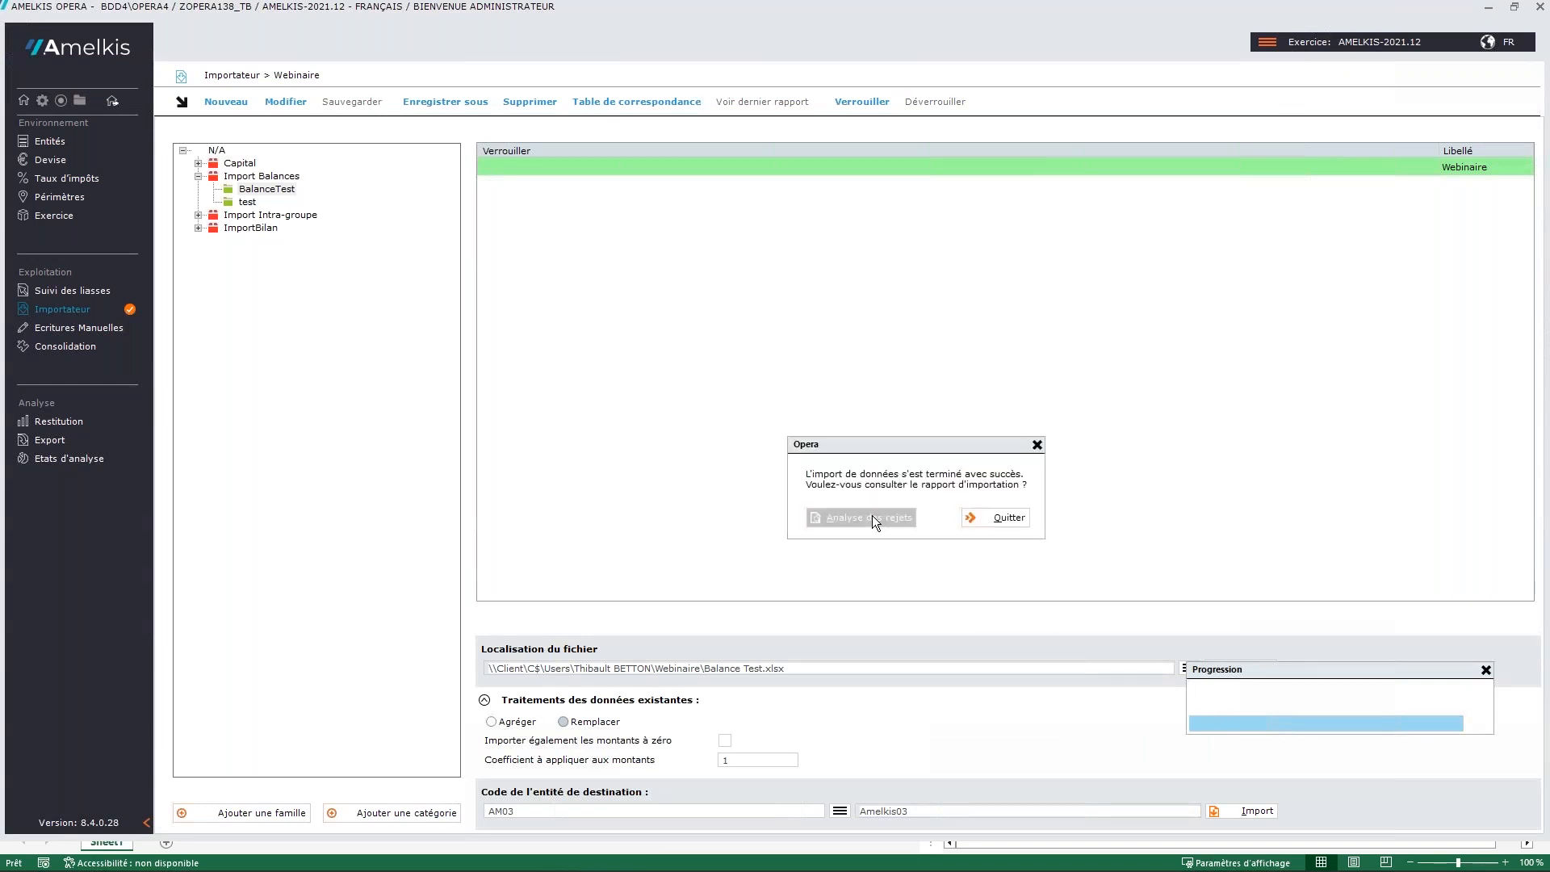
Examine the rejected lines in the import's rejection analysis report, then close it.
click(872, 515)
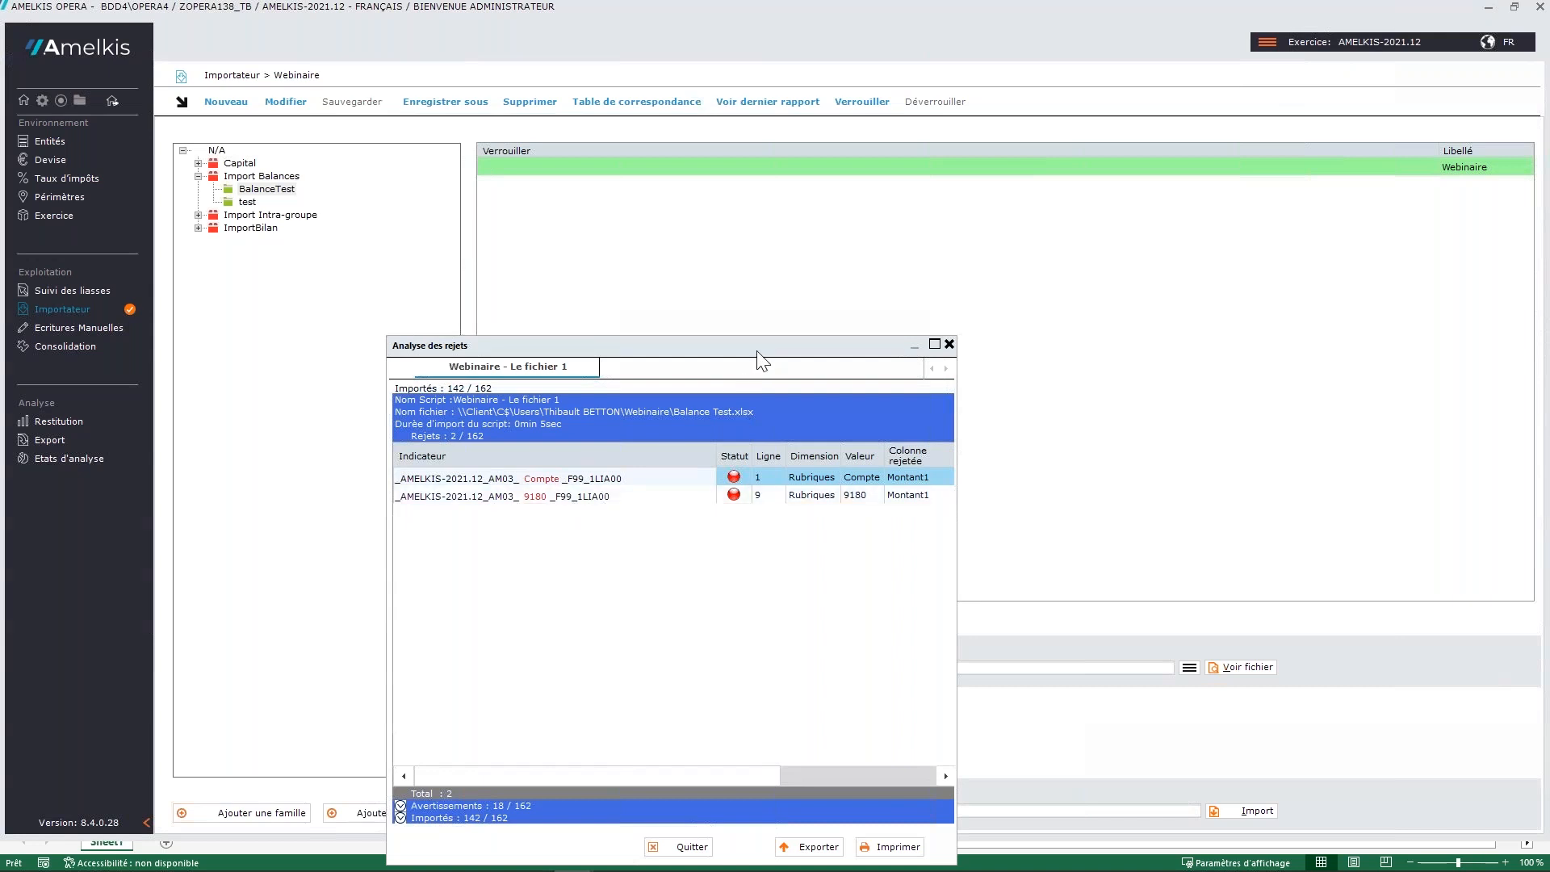
drag(759, 350, 864, 196)
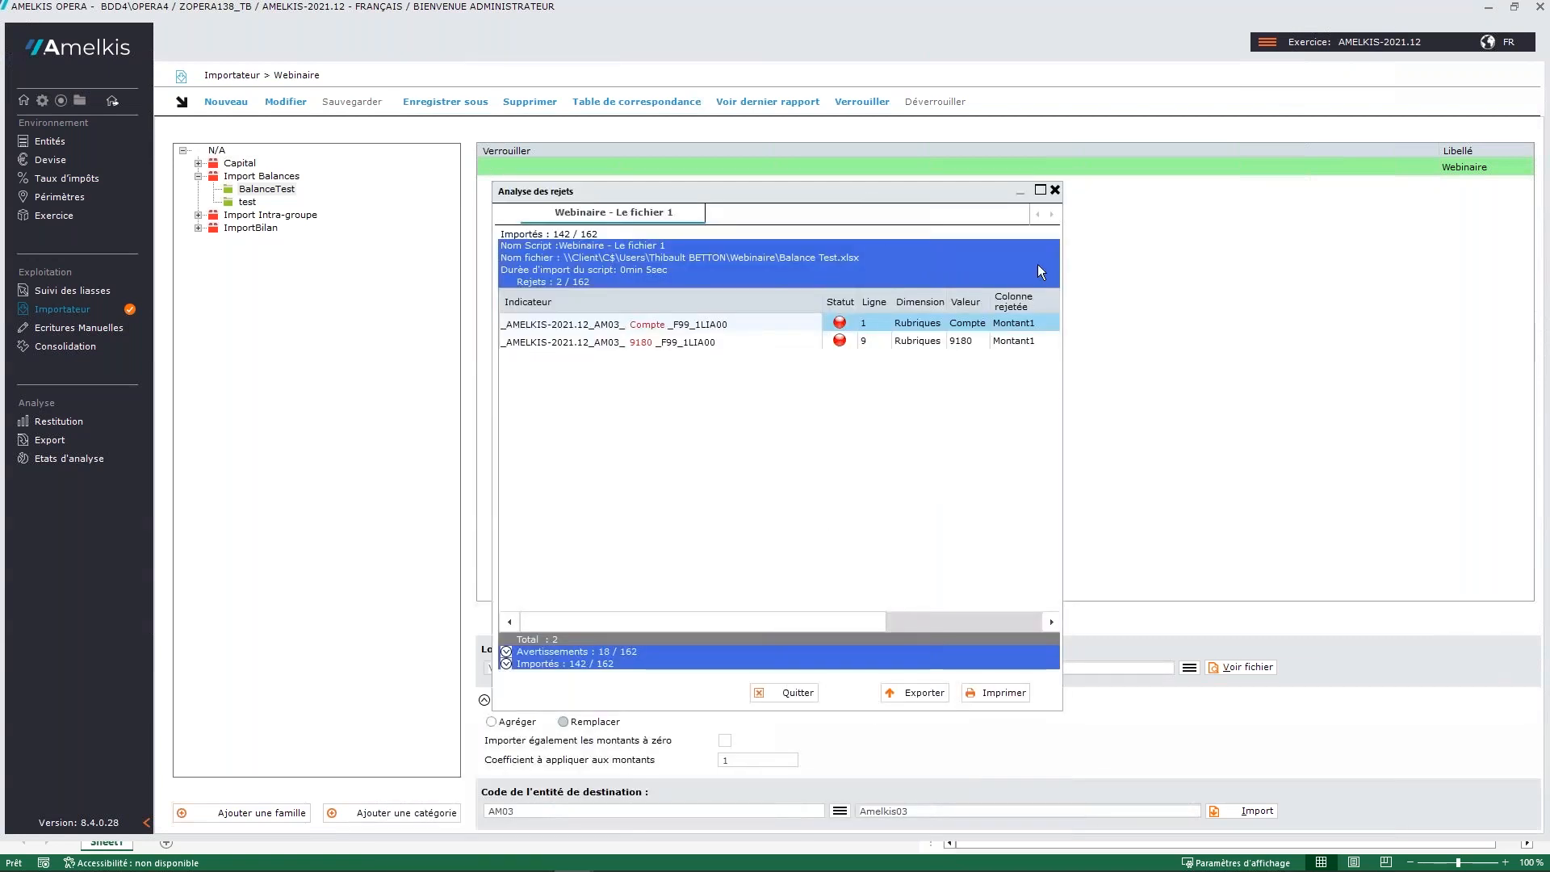
click(1053, 192)
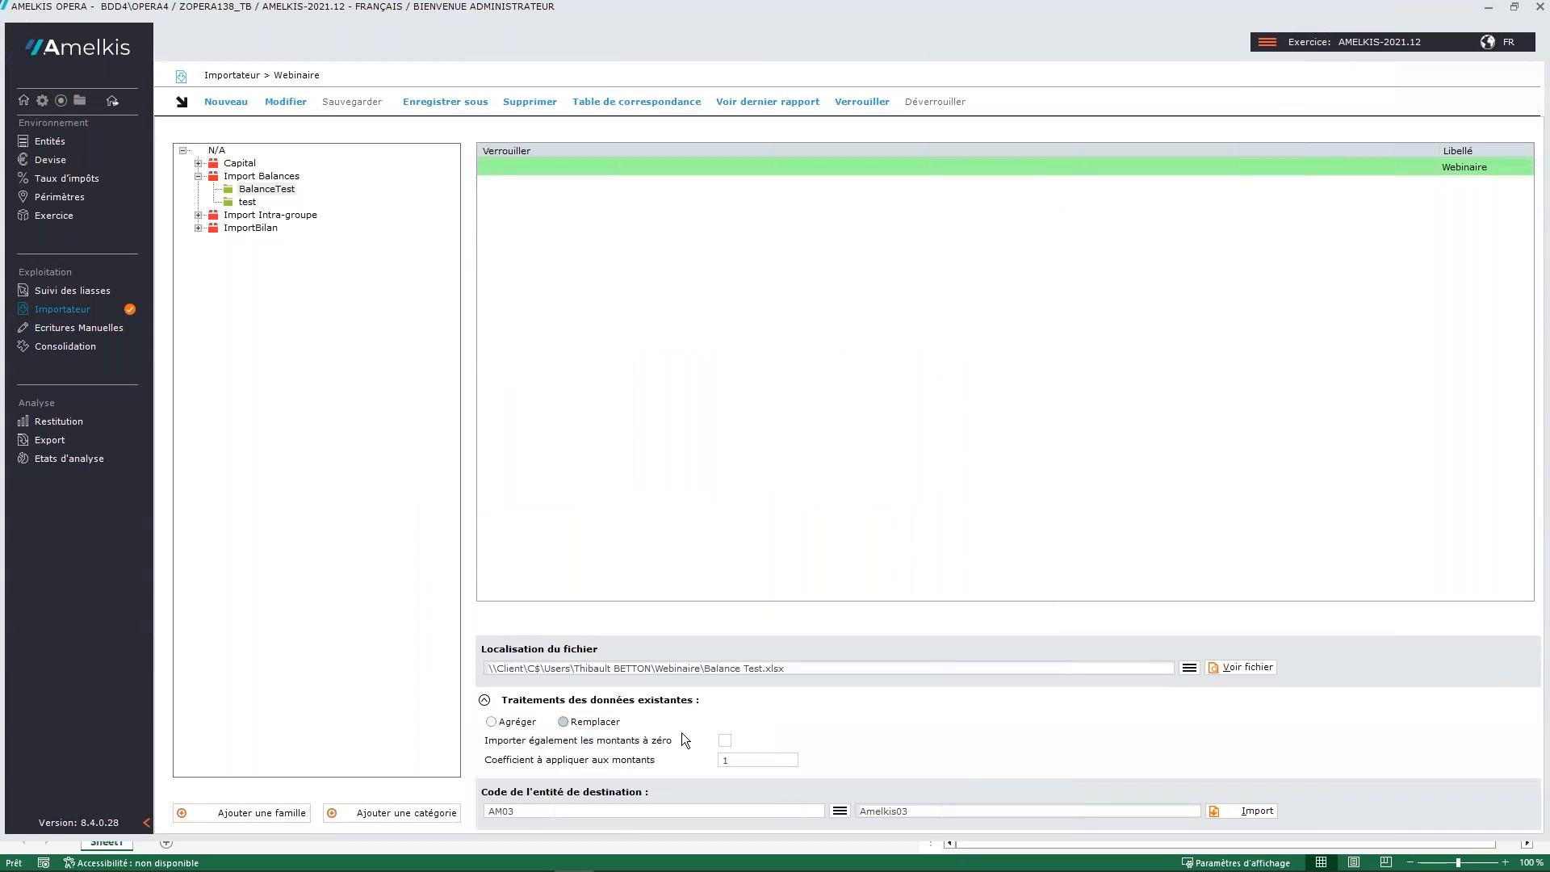
Switch to the PowerPoint slide show and advance to the closing contact slide.
mouse_move(560, 860)
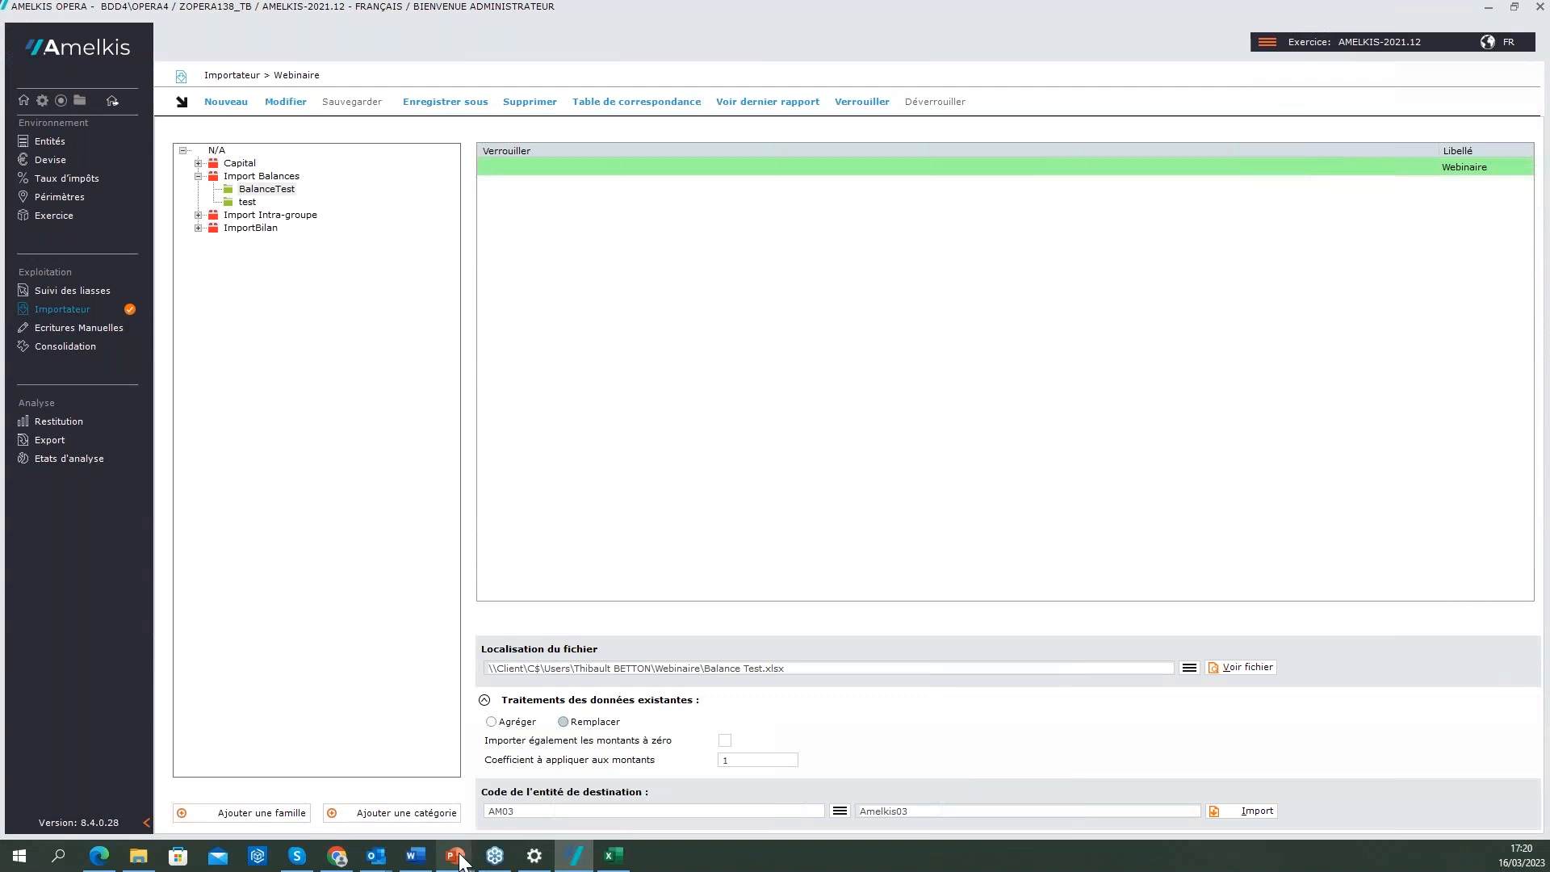
mouse_move(455, 854)
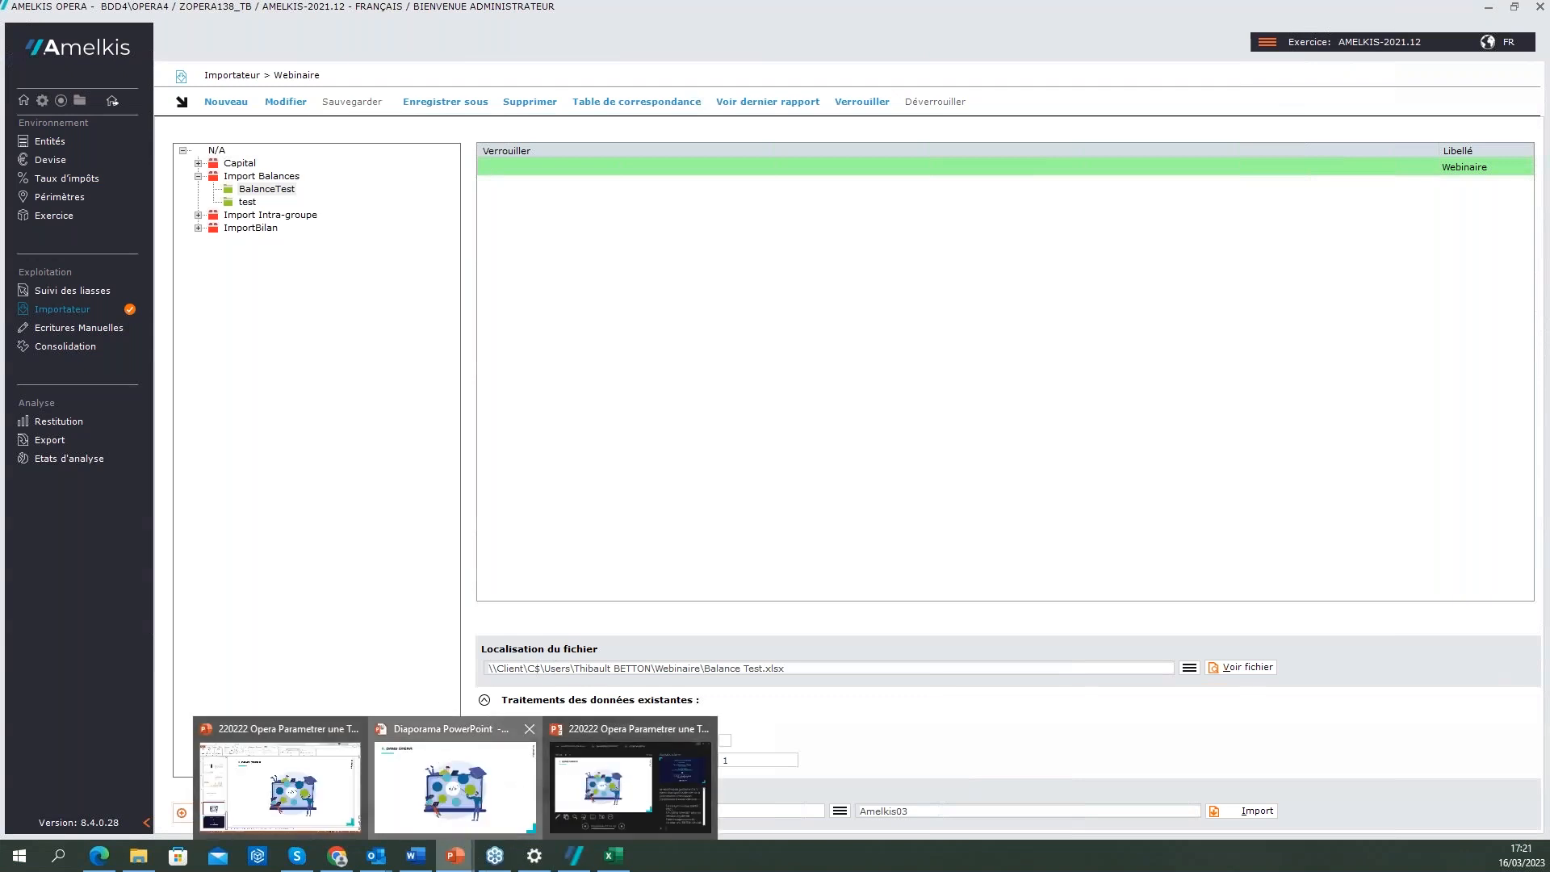
click(454, 787)
key(Right)
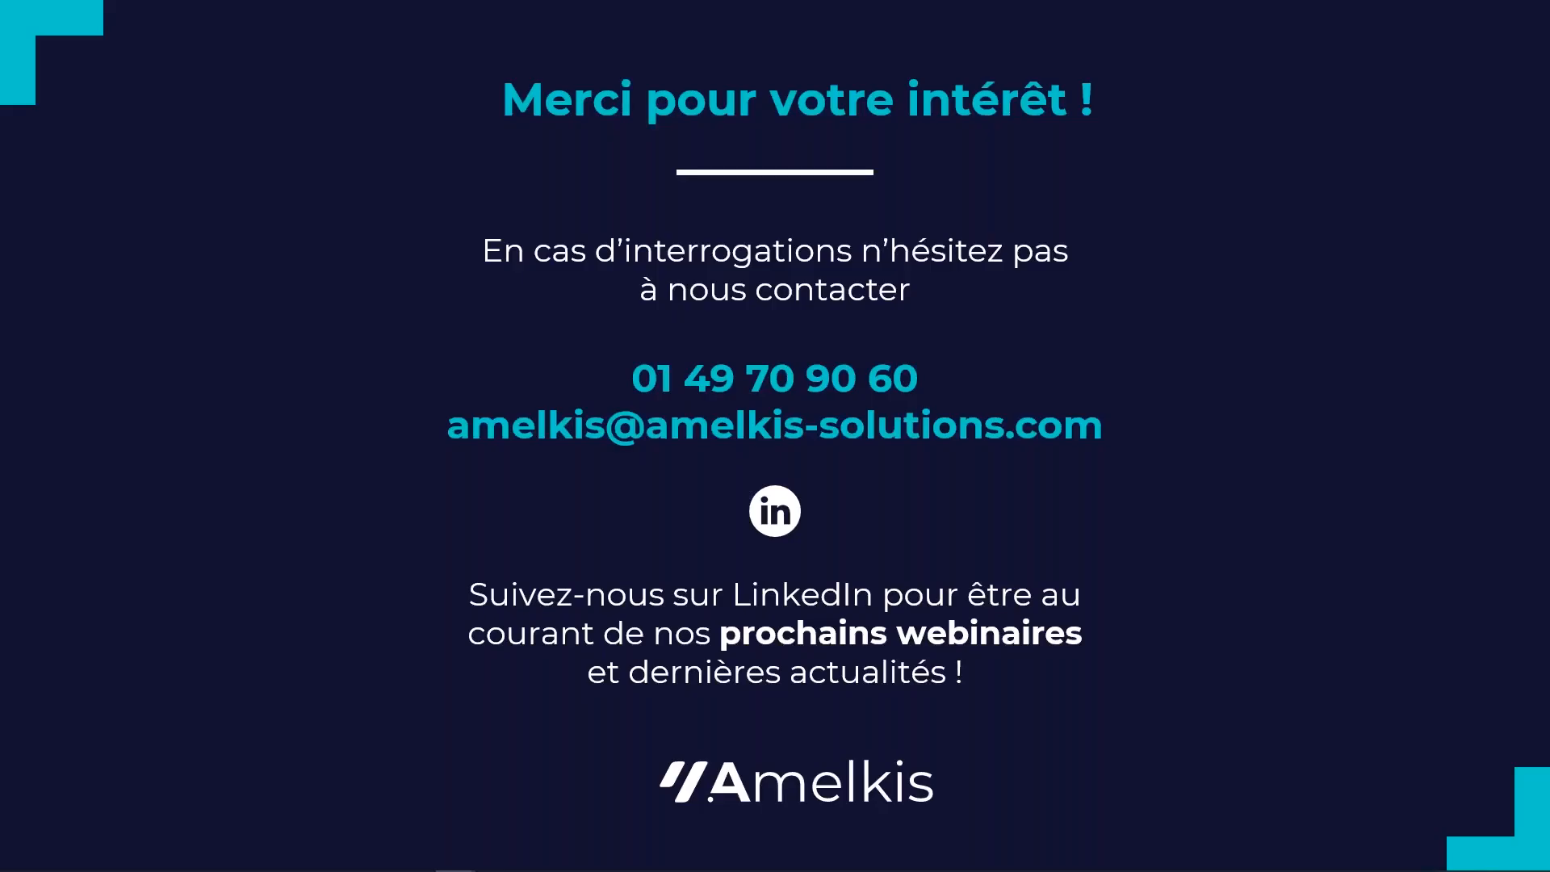